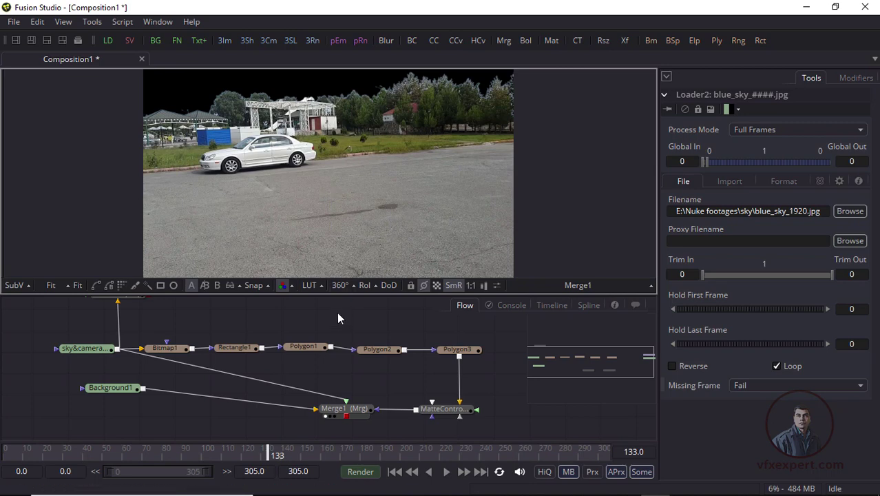
Step: Scrub through the car footage to review the Merge1 composite with its keyed-out sky
left_click_drag(191, 448, 440, 455)
mouse_move(133, 447)
left_mouse_down()
mouse_move(35, 449)
mouse_move(145, 448)
left_mouse_up()
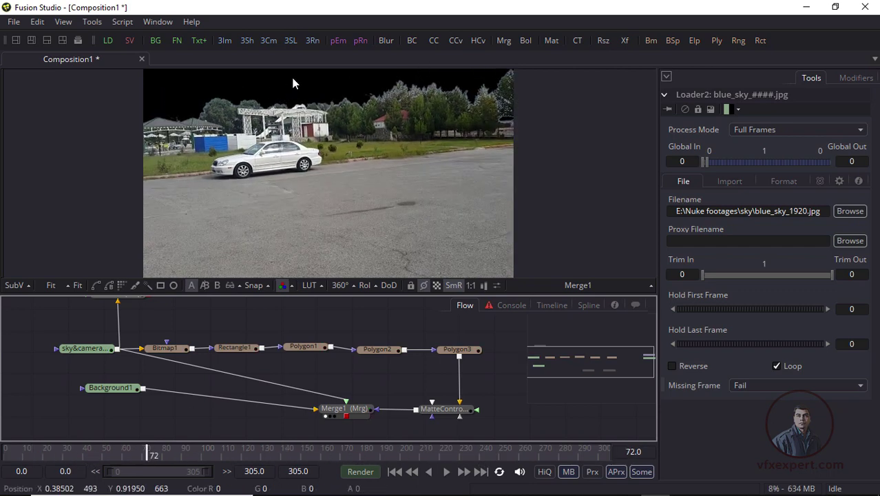
left_click(309, 83)
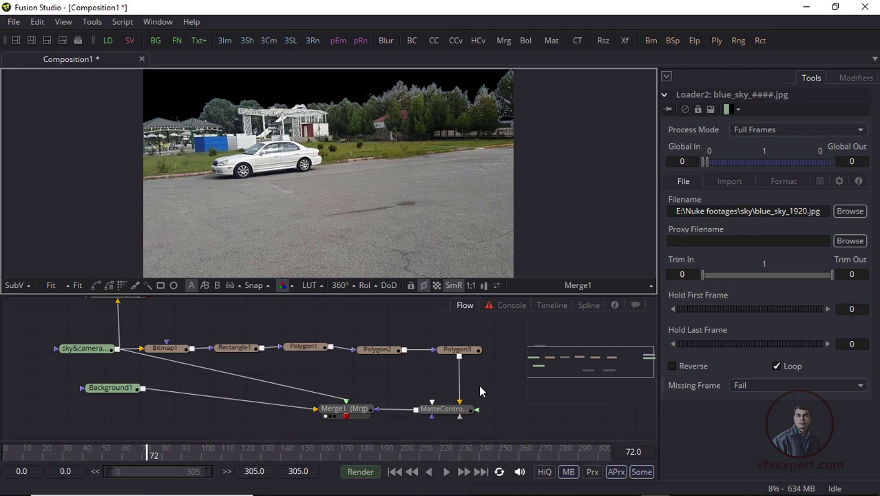
Step: Show the blue_sky image in the viewer and place its loader directly above Group1 in the flow
left_click_drag(470, 377, 337, 391)
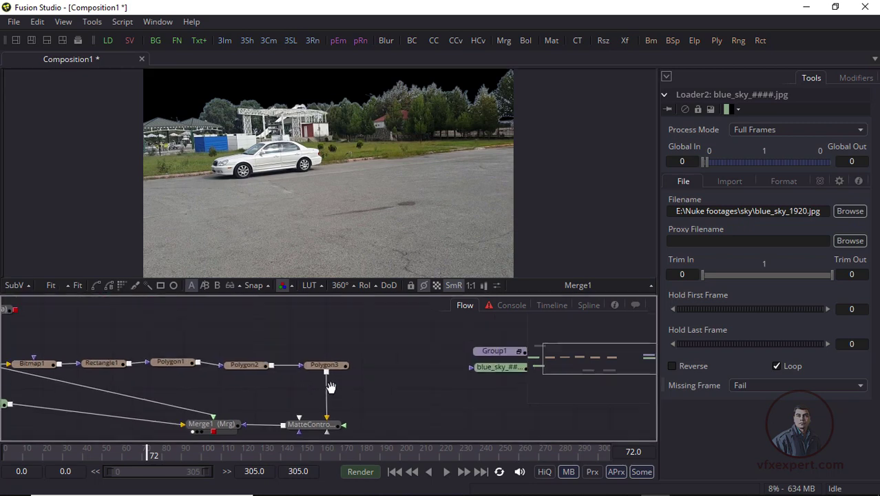
left_click_drag(491, 368, 439, 346)
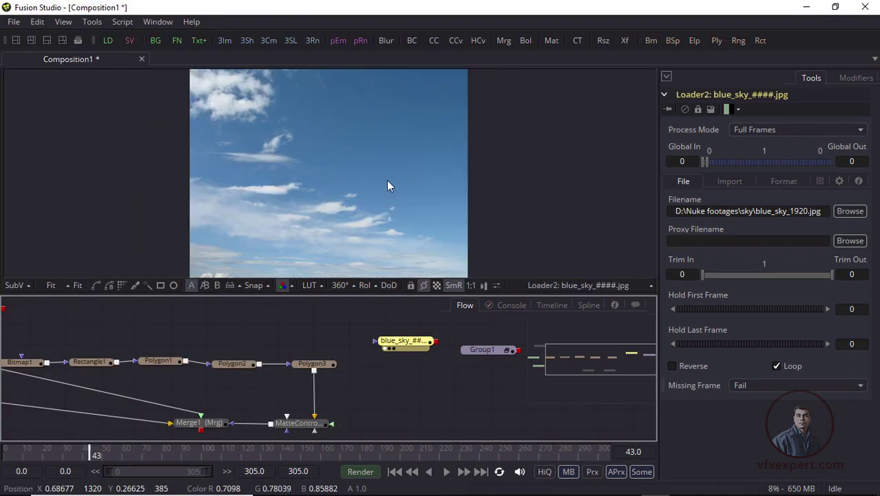
left_click_drag(462, 375, 446, 375)
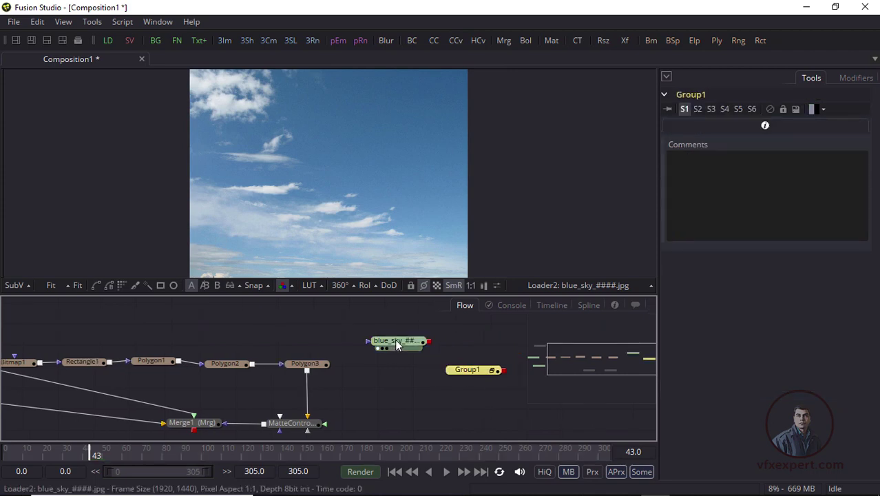
left_click_drag(395, 340, 466, 348)
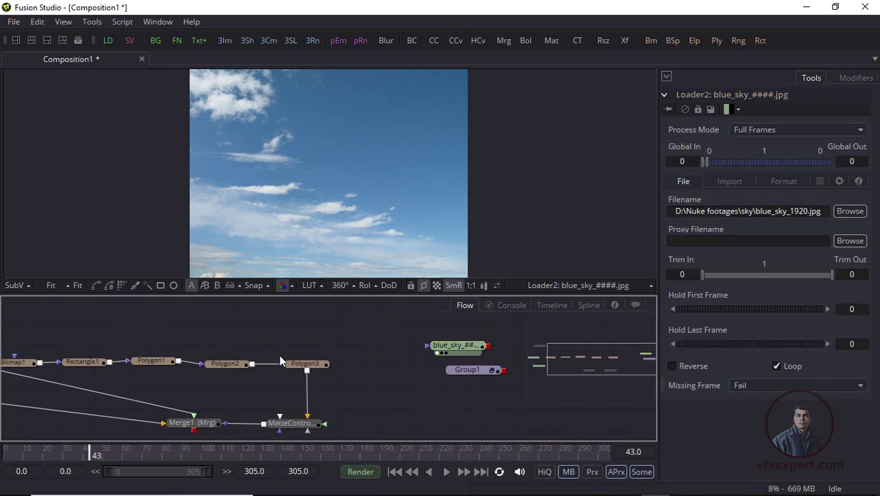
Step: Show Merge1 in the viewer and reposition the MatteControl, polygon and Merge1 nodes more compactly in the flow
left_click_drag(279, 354, 320, 352)
left_click_drag(232, 422, 317, 179)
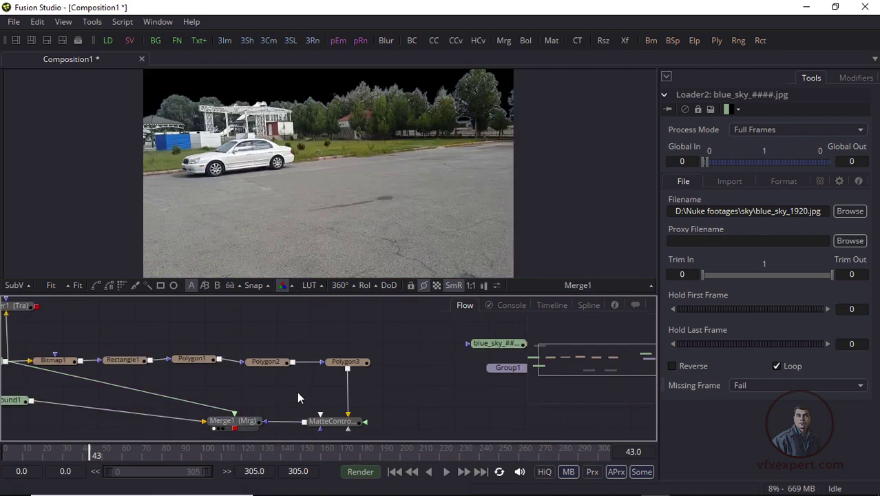
left_click_drag(296, 391, 153, 363)
left_click_drag(110, 392, 233, 418)
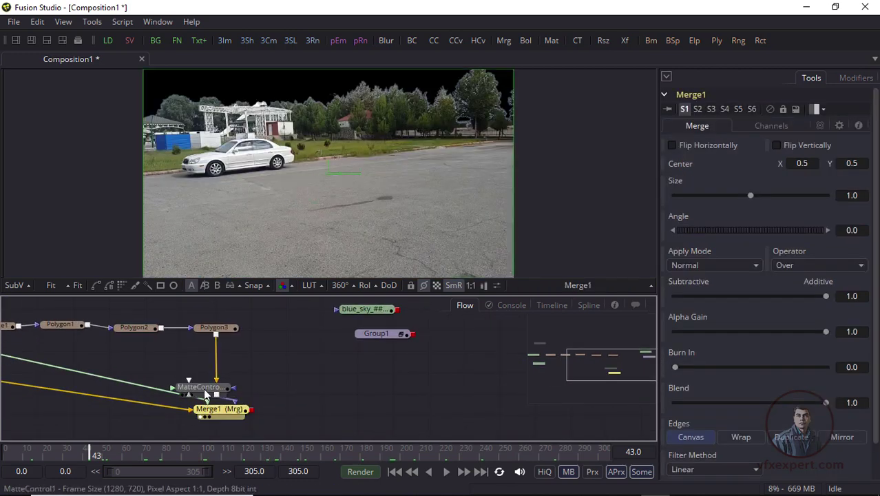
left_click_drag(200, 390, 172, 373)
left_click_drag(215, 331, 192, 329)
left_click(135, 327)
left_click(134, 329)
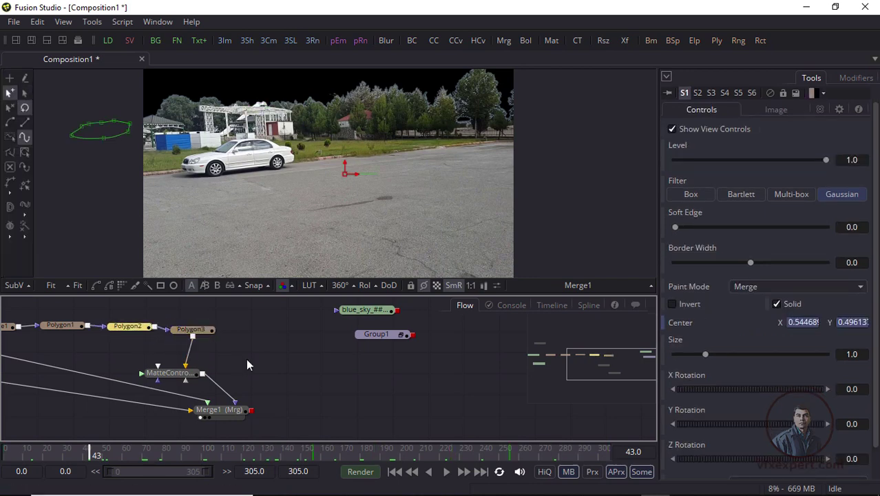
left_click(219, 410)
Step: Move the blue_sky loader and Group1 together away from Merge1 to free space in the flow
left_click_drag(299, 395, 278, 410)
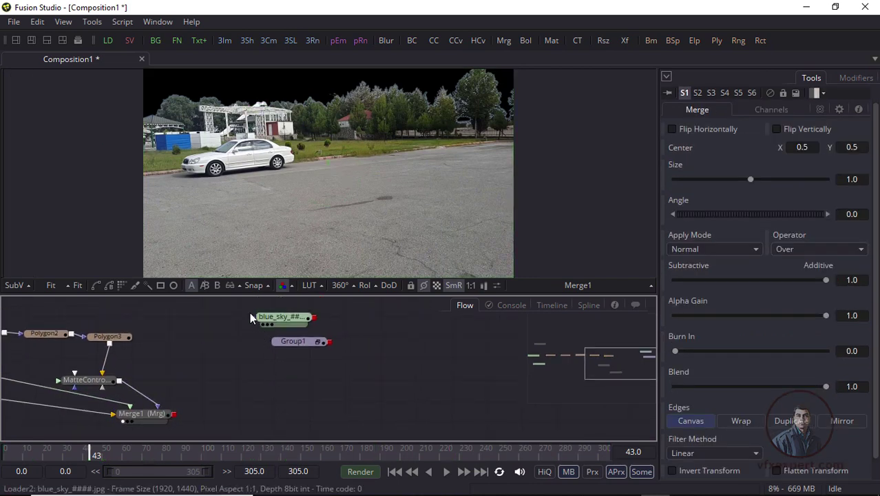
left_click_drag(249, 312, 408, 359)
left_click_drag(159, 422, 172, 416)
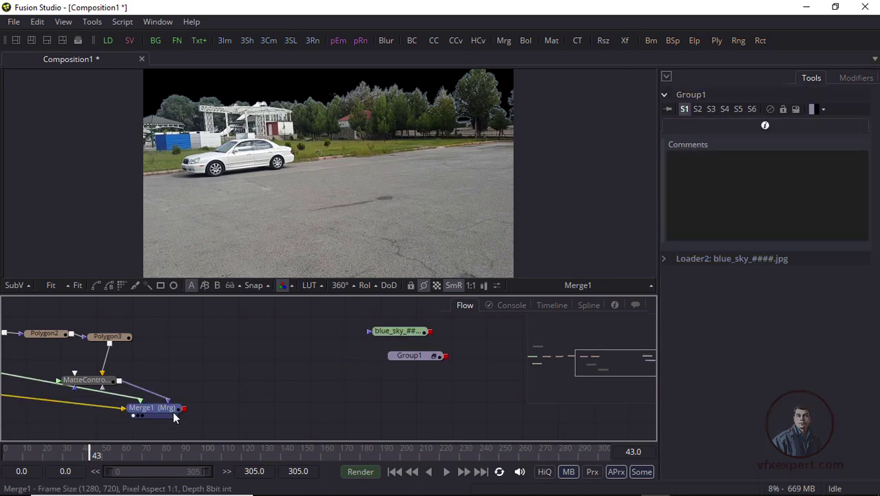
Step: Add a Camera 3D and a Merge 3D node to the empty flow area beside Polygon3
right_click(265, 324)
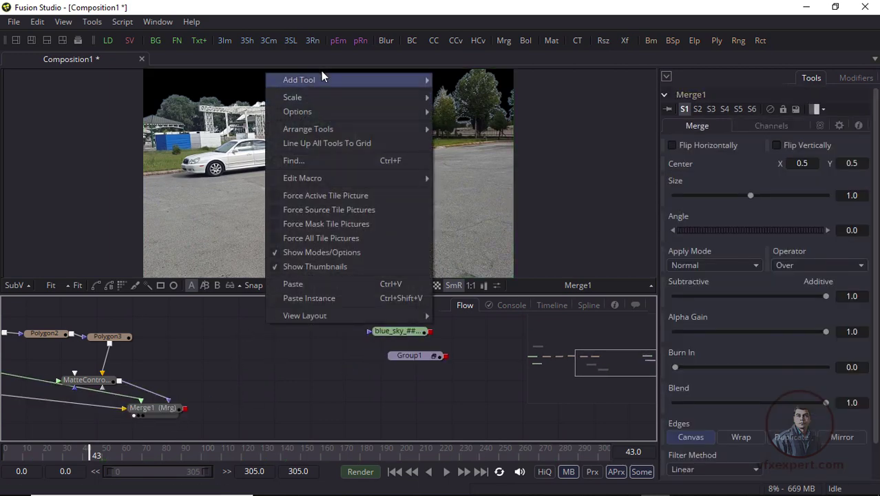
mouse_move(336, 82)
mouse_move(457, 97)
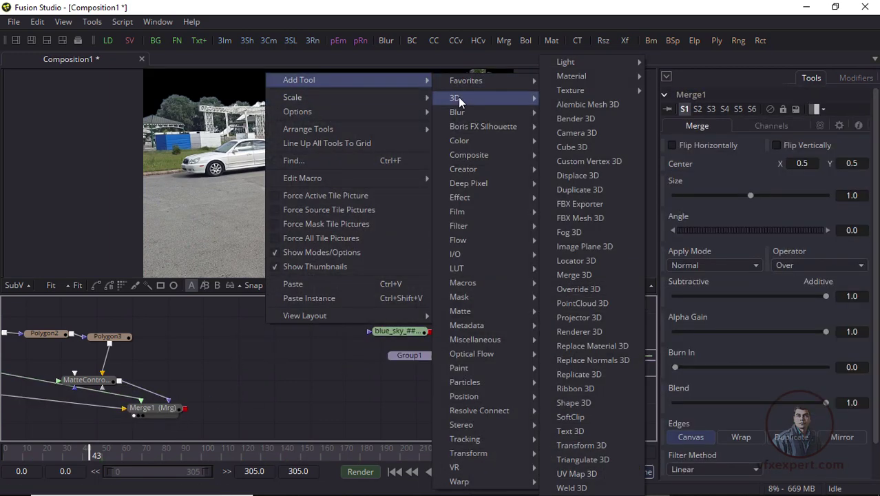
left_click(599, 132)
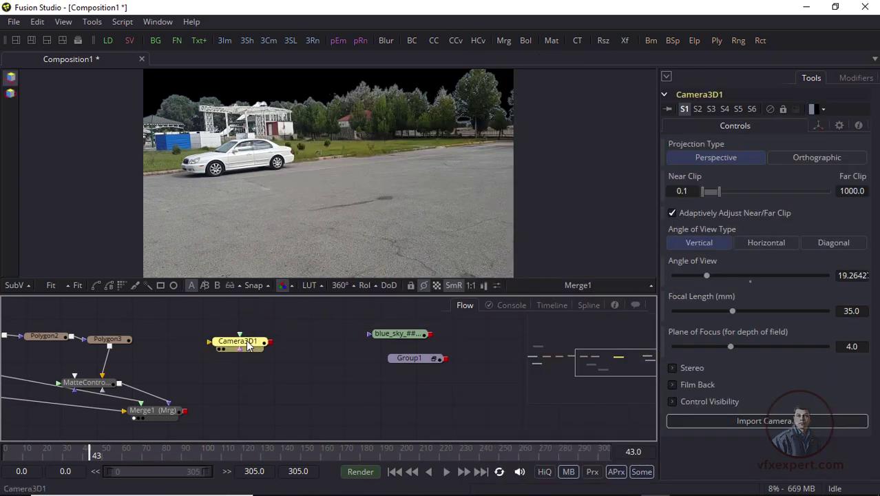
right_click(304, 336)
mouse_move(352, 92)
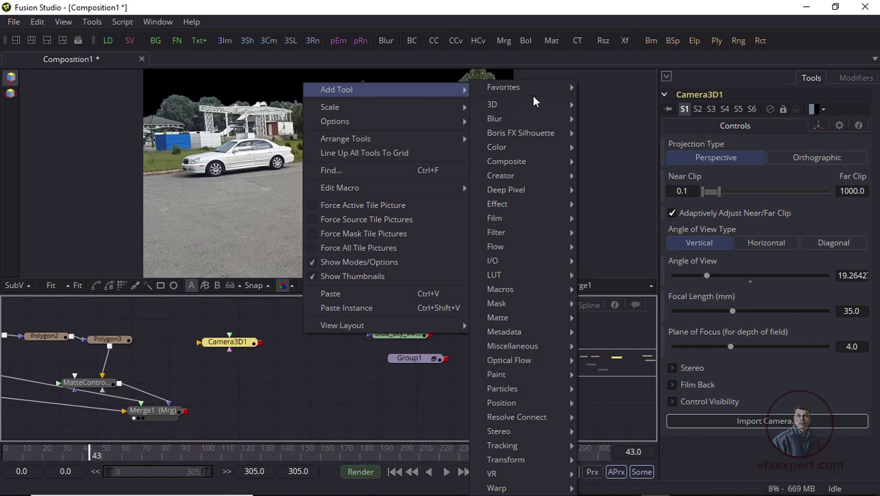
mouse_move(527, 114)
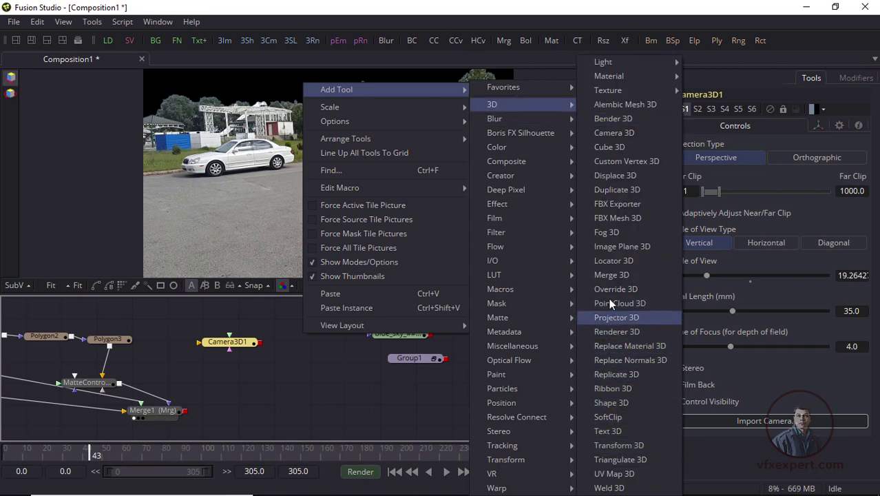
left_click(613, 278)
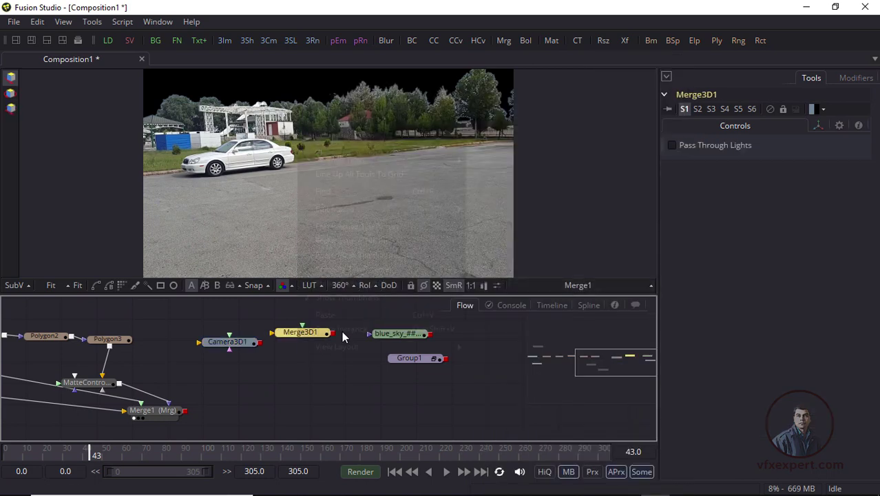
Step: Add a Renderer 3D node below Merge3D1 and shift the blue_sky loader farther from the 3D nodes
right_click(298, 356)
mouse_move(378, 113)
mouse_move(523, 104)
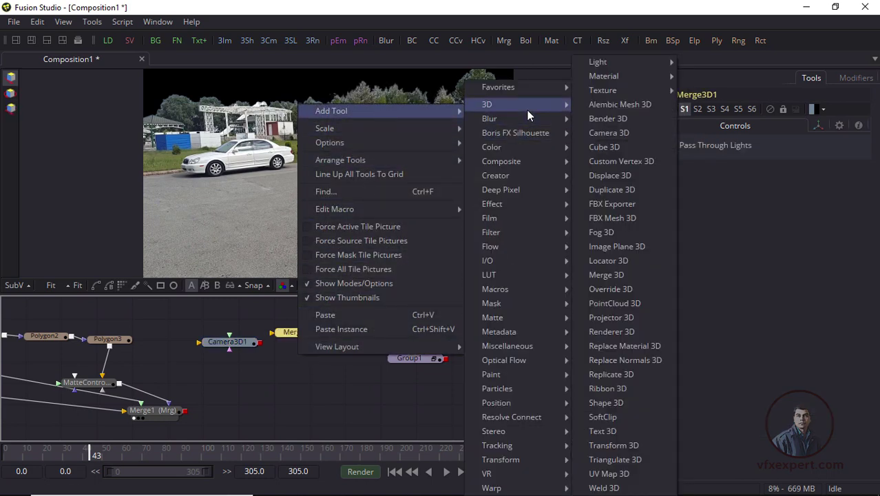
left_click(615, 333)
left_click_drag(384, 332, 410, 340)
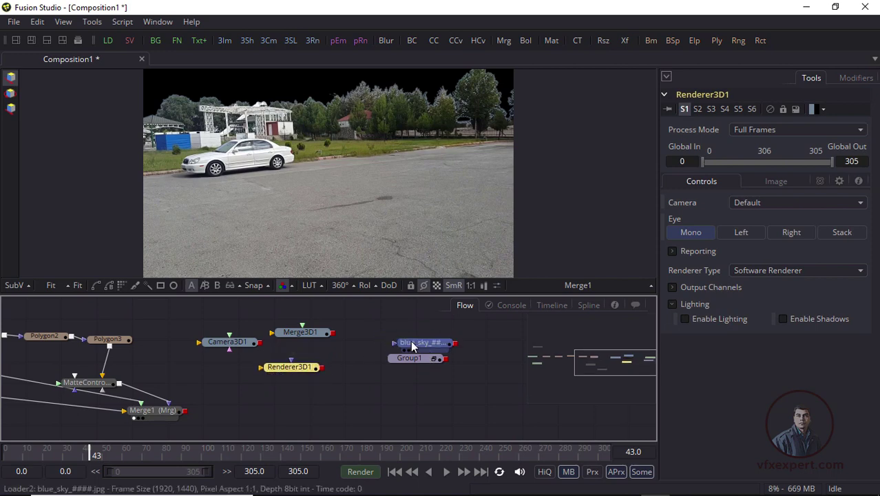
Step: Add a Shape 3D and a PointCloud 3D node near Merge3D1
right_click(351, 314)
mouse_move(415, 71)
mouse_move(550, 94)
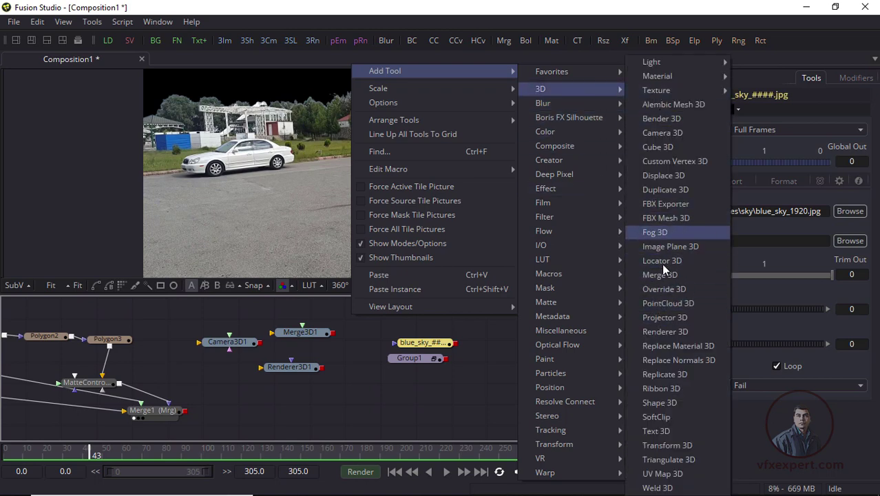
left_click(657, 403)
right_click(404, 333)
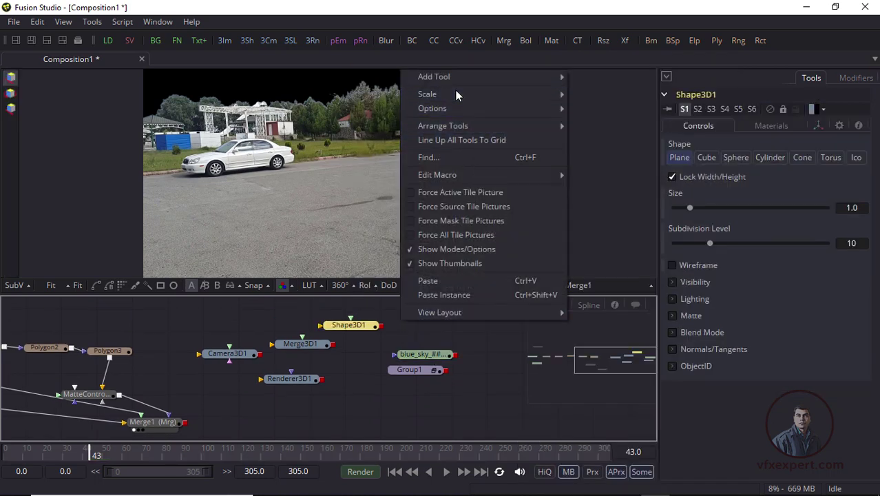
mouse_move(466, 75)
mouse_move(606, 93)
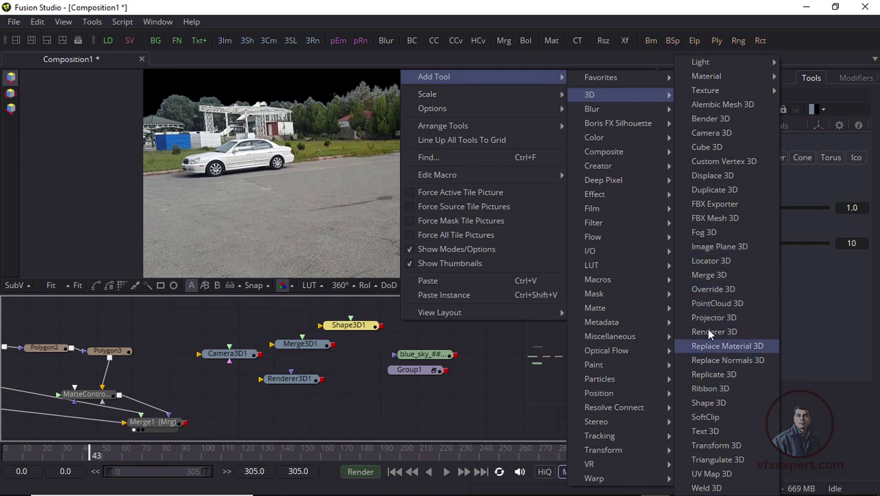
left_click(719, 303)
Step: Move the blue_sky loader and Group1 together to the spot above Polygon3, before the 3D nodes
left_click_drag(391, 323, 461, 412)
left_click_drag(415, 375, 169, 339)
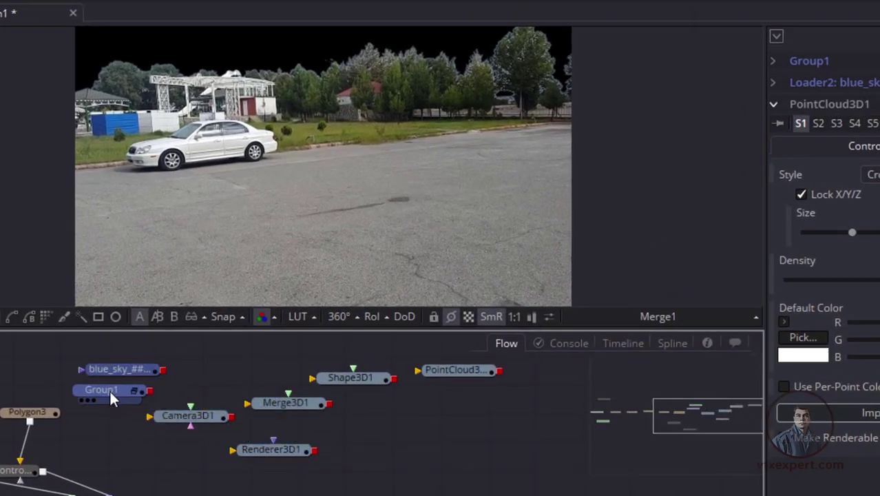
left_click_drag(109, 389, 100, 383)
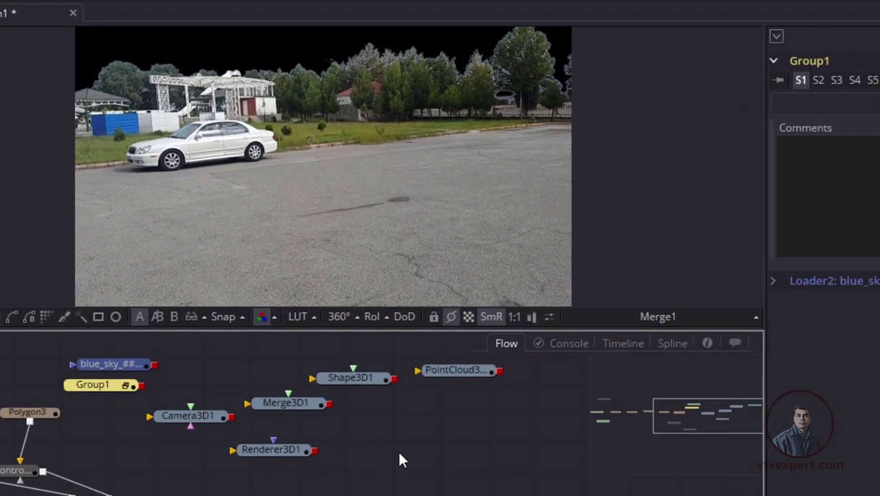
Step: Arrange the 3D nodes with PointCloud3D1 below, Renderer3D1 at the end and Merge3D1 in the middle
left_click_drag(456, 370, 386, 470)
left_click_drag(303, 446, 461, 414)
left_click_drag(299, 402, 349, 420)
Step: Connect Shape3D1 and Camera3D1 to Merge3D1, keeping PointCloud3D1 unconnected below them
left_click_drag(364, 377, 330, 417)
left_click_drag(227, 430, 332, 415)
left_click_drag(376, 482, 300, 474)
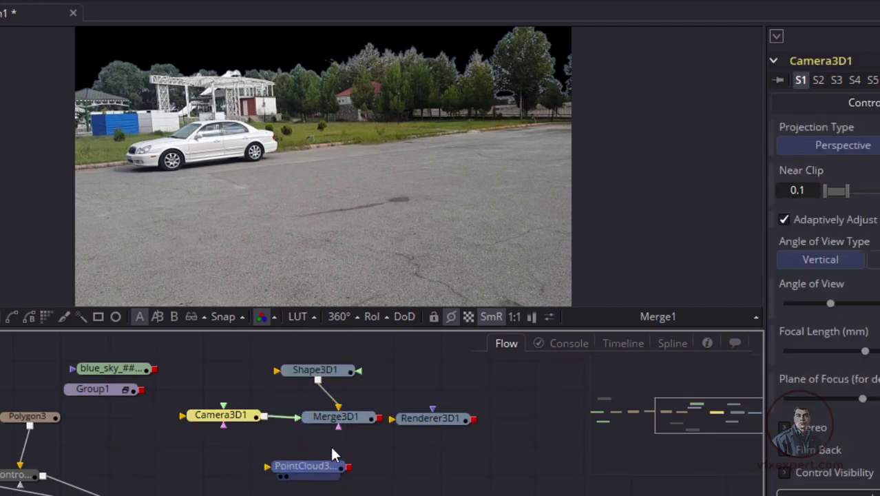
left_click_drag(245, 420, 236, 420)
left_click_drag(313, 475, 305, 470)
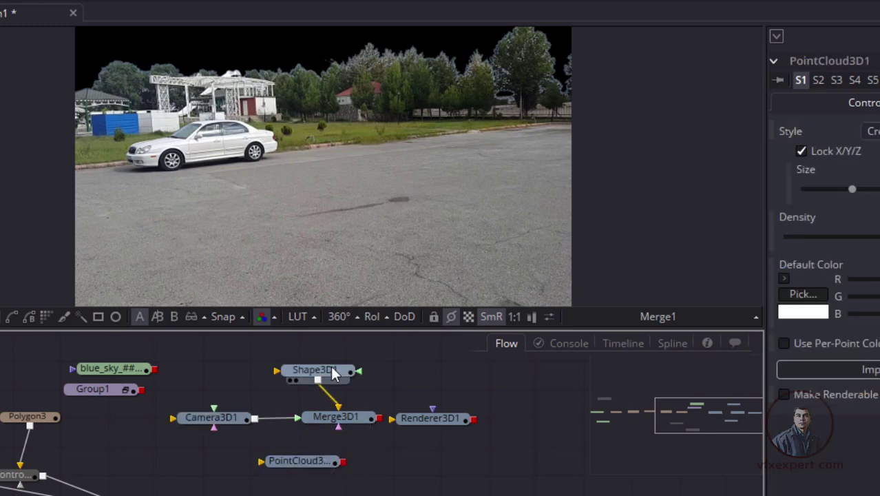
Step: Align Shape3D1 directly above Merge3D1 and connect Merge3D1's output to Renderer3D1
left_click_drag(321, 369, 337, 369)
left_click_drag(343, 422, 338, 421)
left_click_drag(432, 418, 454, 415)
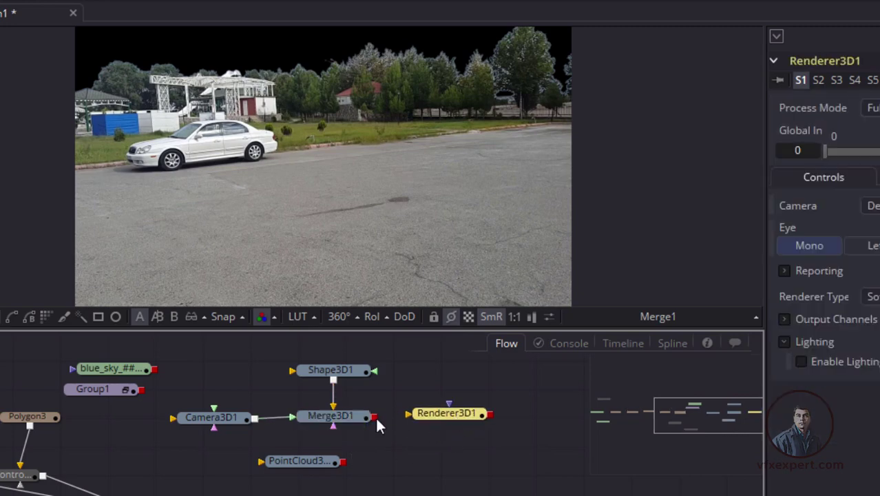
left_click_drag(374, 416, 459, 415)
left_click_drag(460, 415, 472, 417)
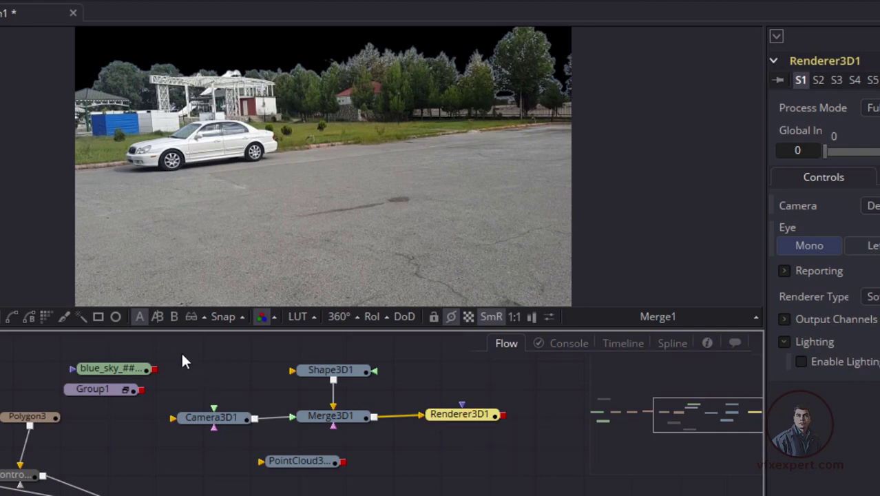
left_click_drag(178, 345, 397, 482)
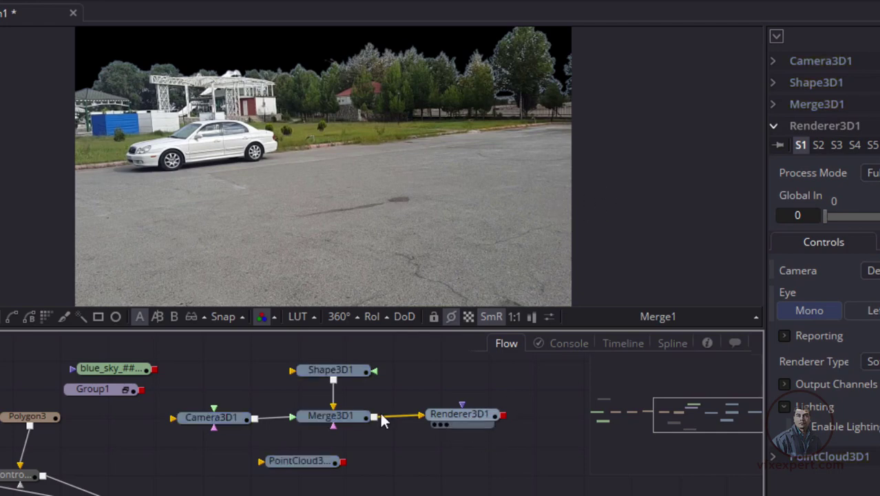
left_click_drag(153, 429, 159, 419)
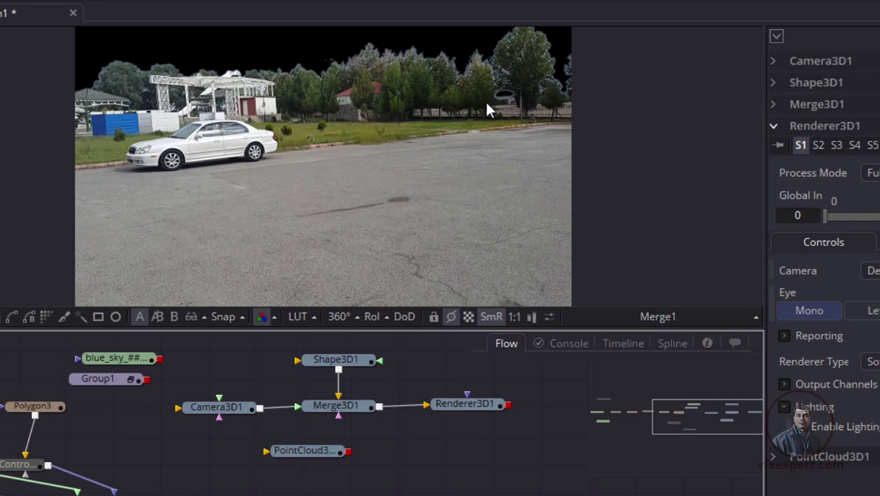
Step: Set Renderer3D1's output image to 1280 pixels wide and 720 pixels high, matching the Merge1 footage
left_click_drag(486, 104, 421, 164)
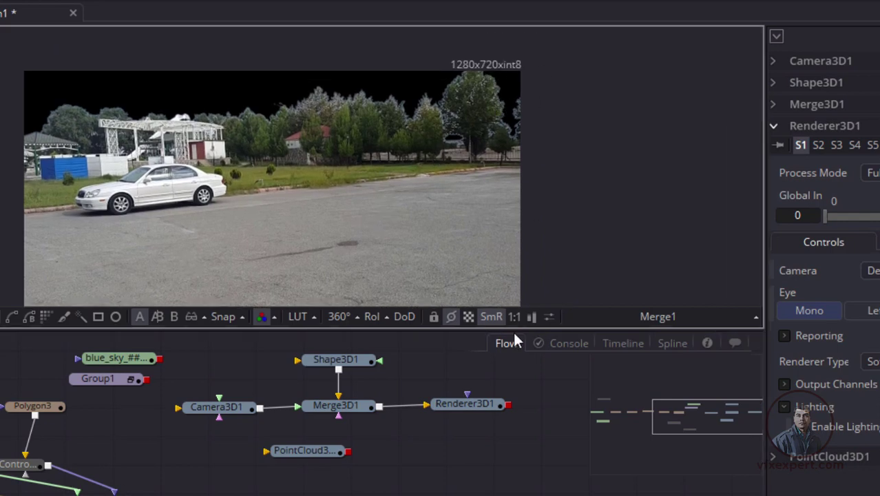
left_click(482, 403)
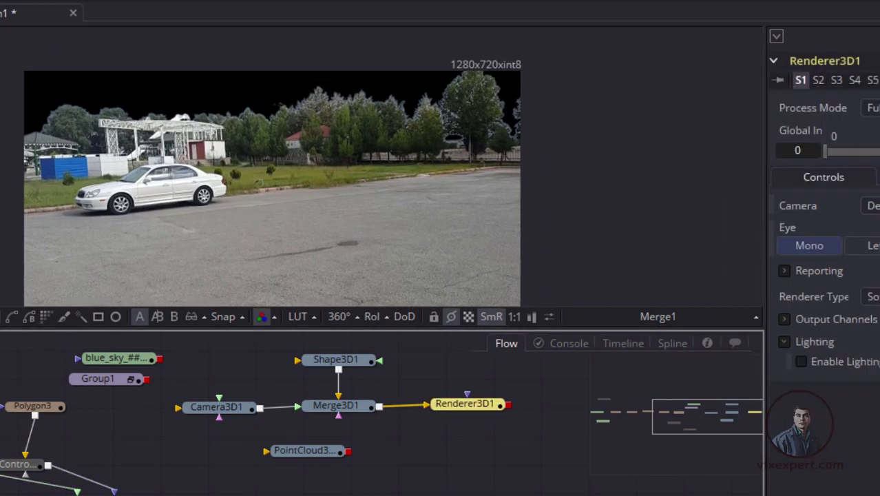
left_click(879, 177)
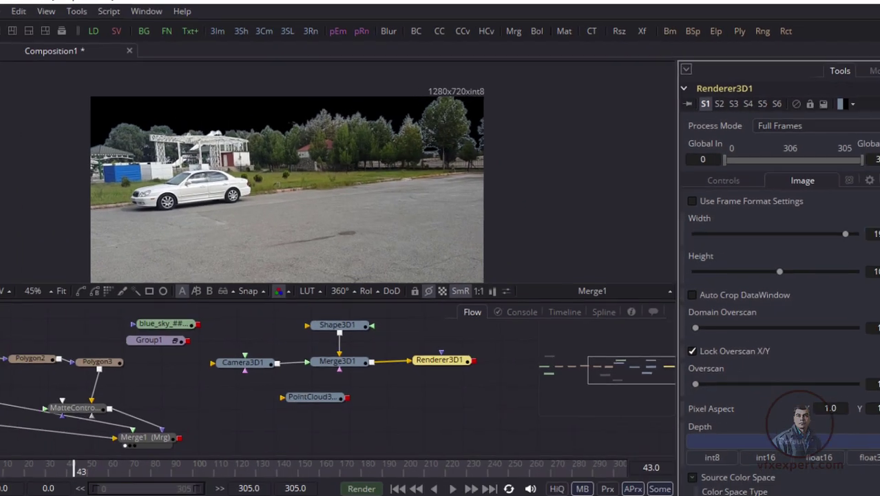
left_click_drag(841, 233, 869, 237)
type("128")
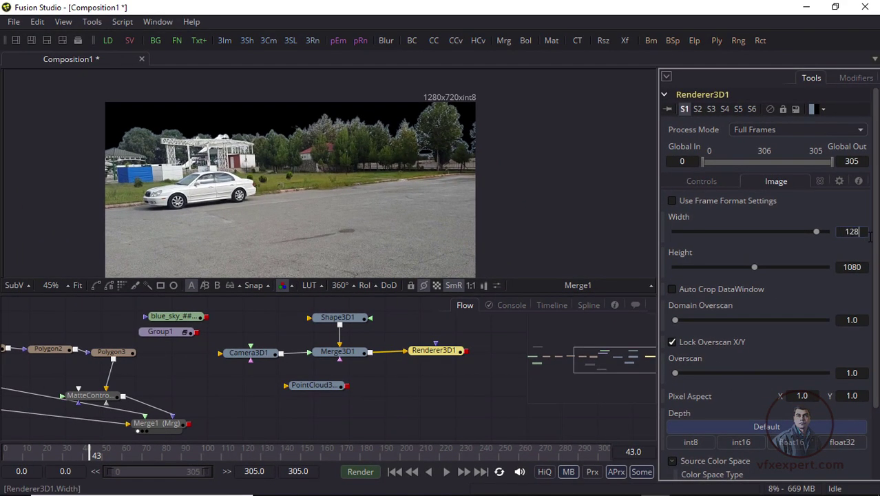
type("0")
key("Tab")
type("720")
key("Tab")
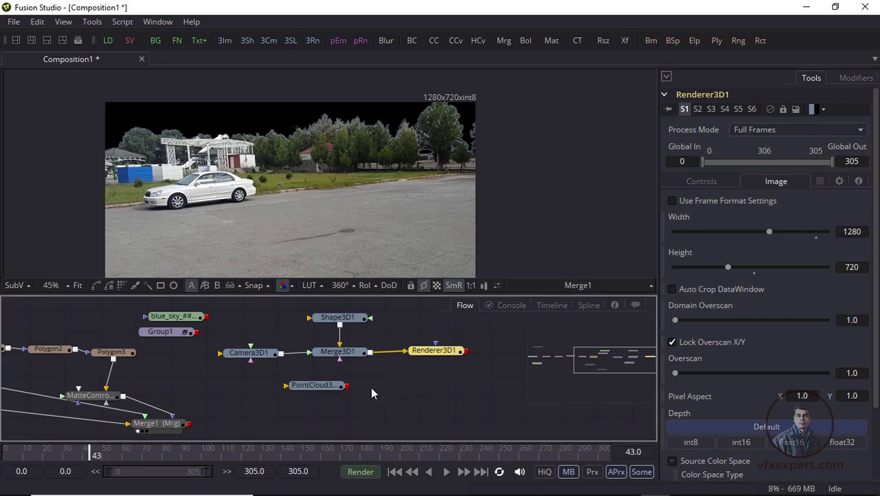
Step: Show Merge3D1 in the viewer and examine the camera and image plane from several angles and distances
left_click(248, 352)
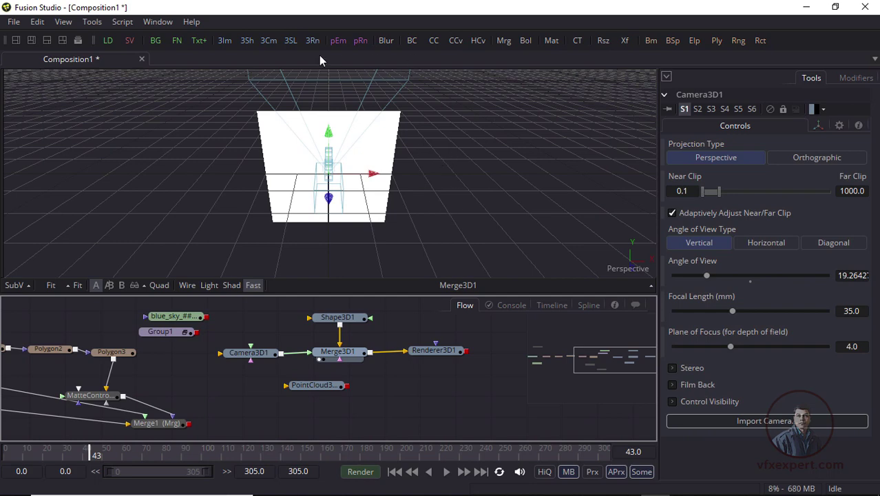
right_click(317, 183)
left_click_drag(316, 186, 216, 158)
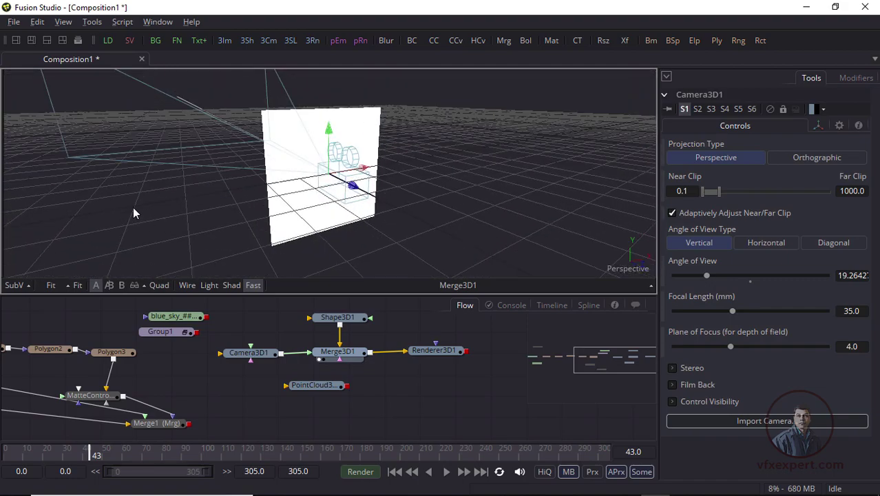
left_click_drag(132, 207, 261, 232)
scroll(261, 232, "up", 7)
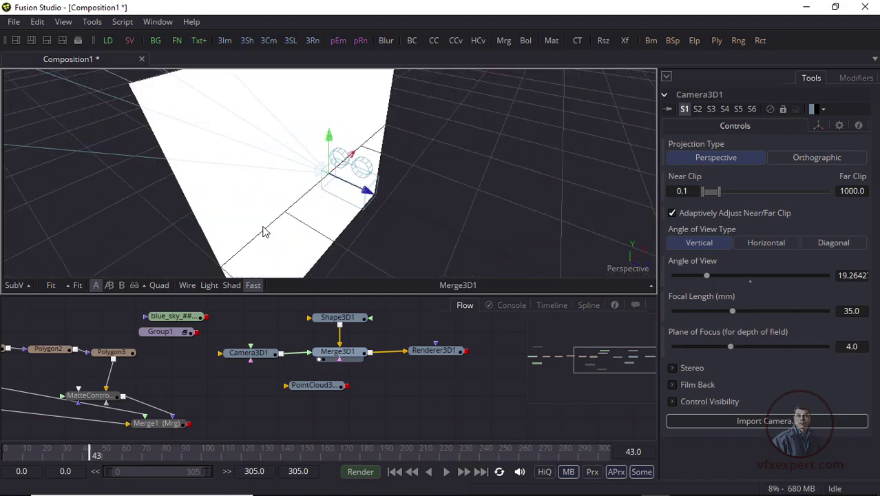
scroll(262, 232, "down", 8)
scroll(261, 232, "up", 7)
scroll(262, 232, "down", 7)
scroll(262, 232, "up", 7)
scroll(262, 232, "down", 7)
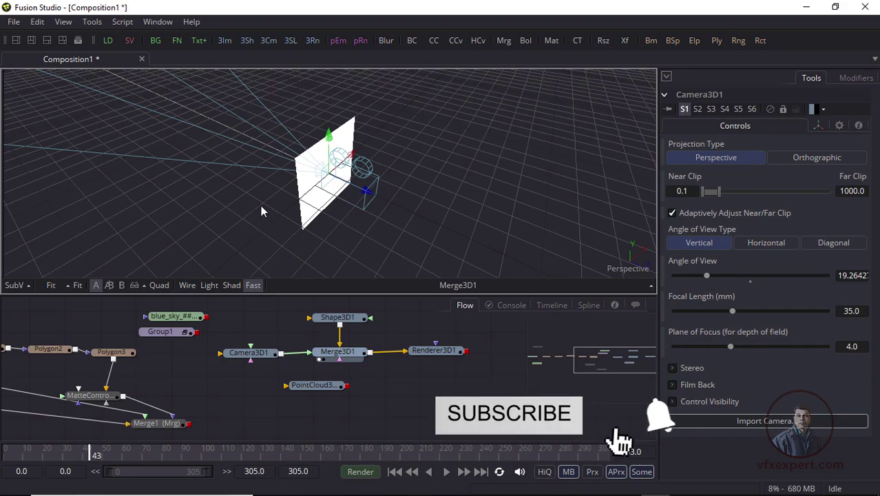
left_click_drag(262, 206, 340, 143)
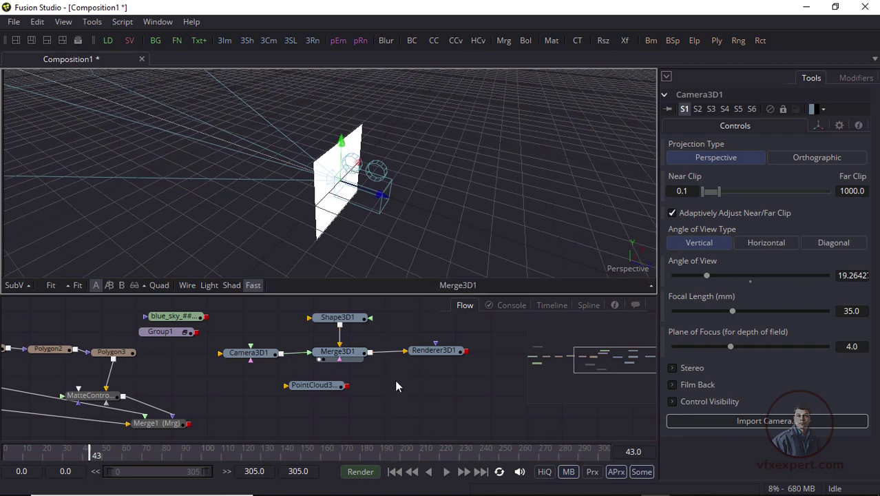
Step: Go to frame 153 and check the camera in the 3D scene for motion
left_click_drag(394, 380, 346, 402)
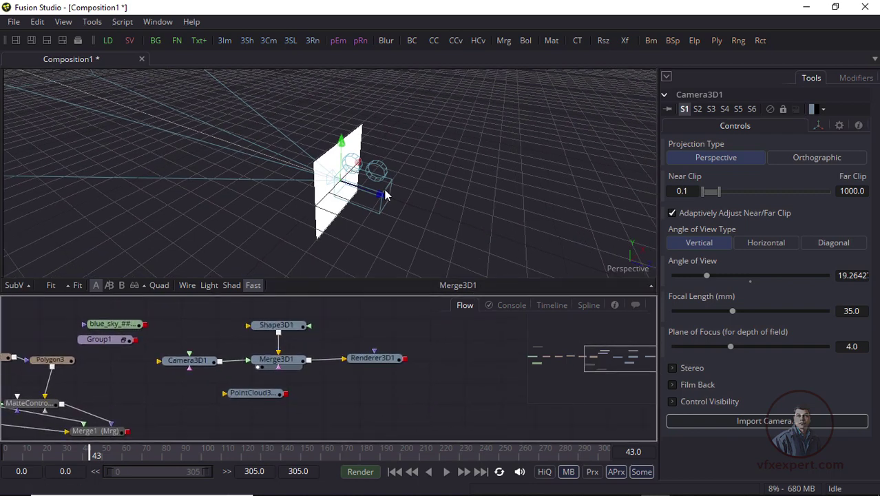
left_click(307, 451)
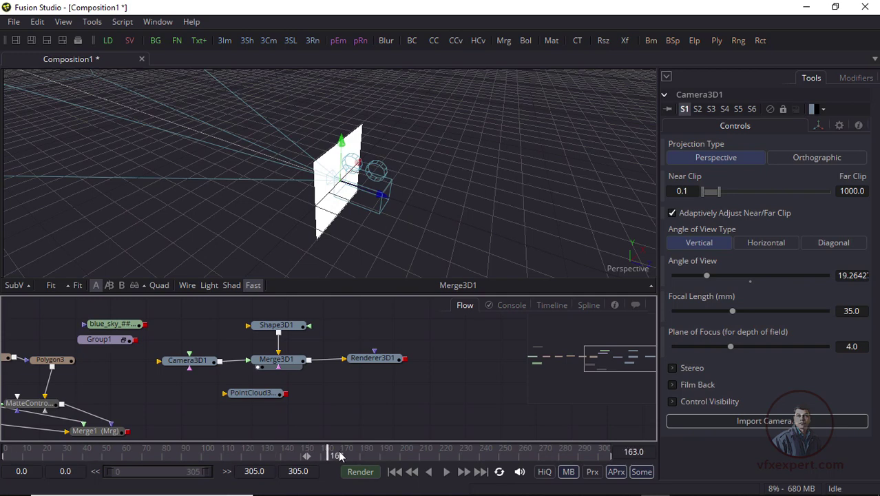
left_click_drag(260, 385, 282, 349)
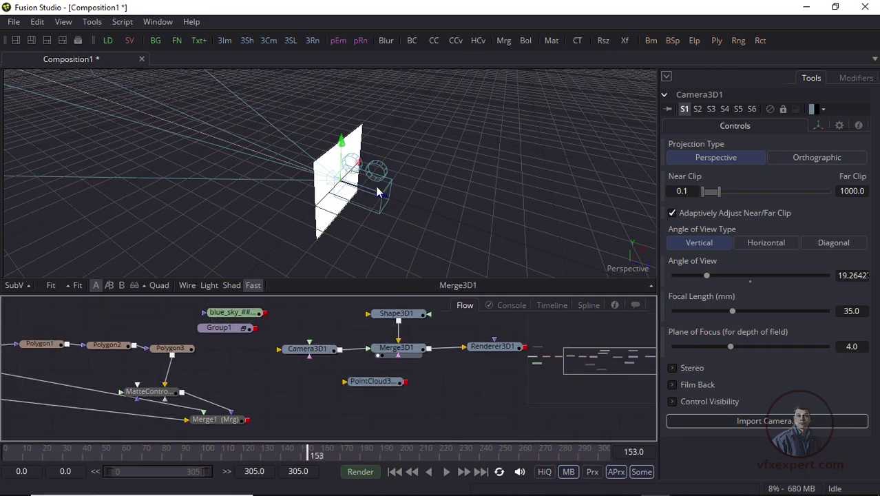
scroll(377, 403, "right", 3)
Step: Import Camera01_2Shape from sky&camera2.ma into Camera3D1 with all translation and rotation axes and the angle of view enabled
left_click(229, 351)
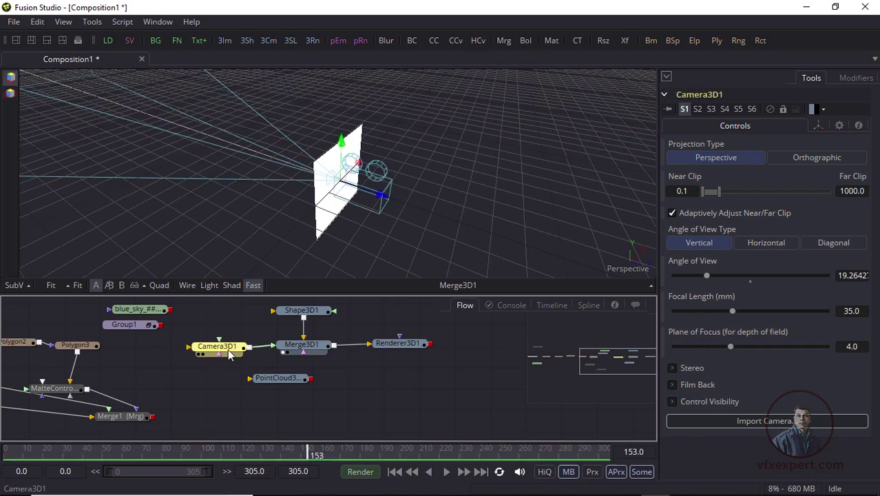
left_click_drag(234, 353, 227, 352)
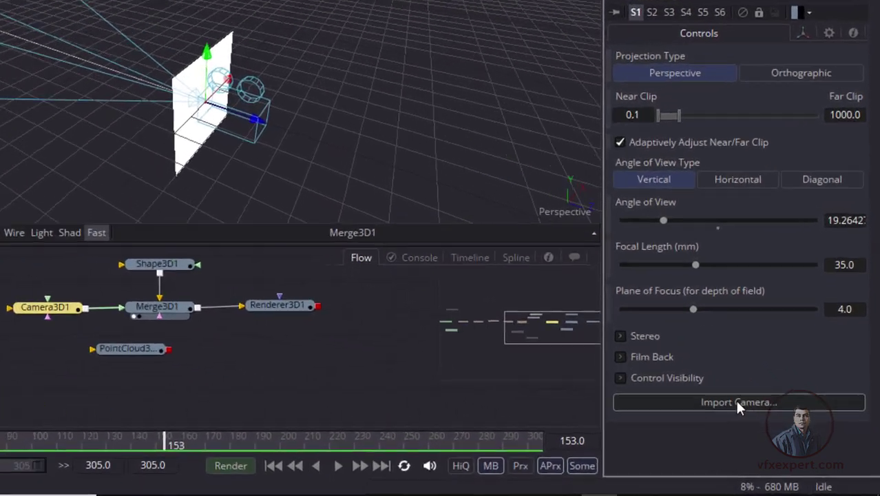
left_click(766, 420)
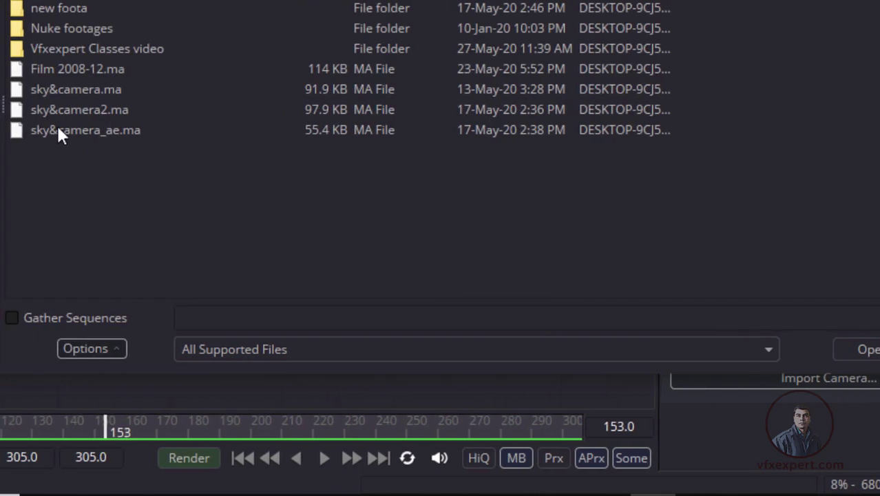
left_click(112, 115)
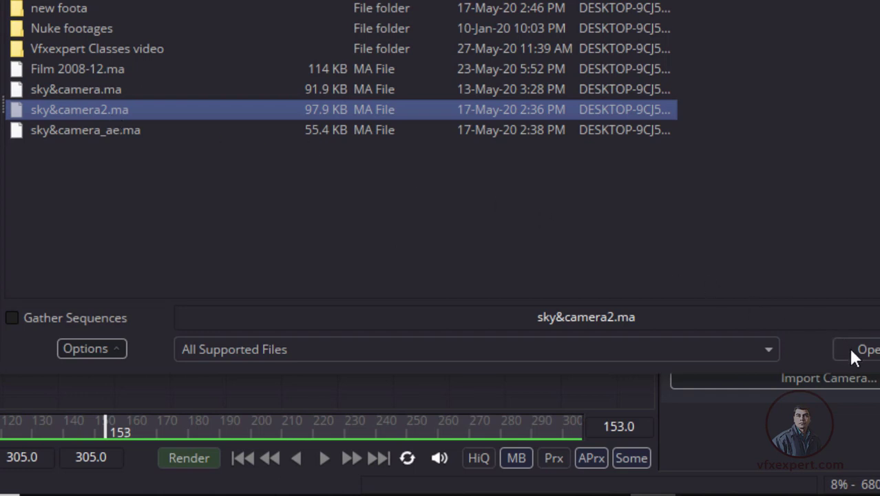
left_click(851, 348)
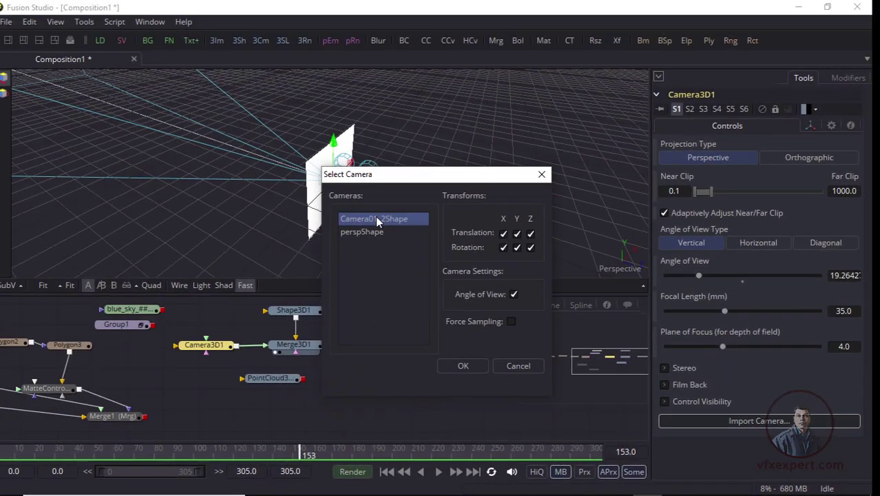
left_click(477, 366)
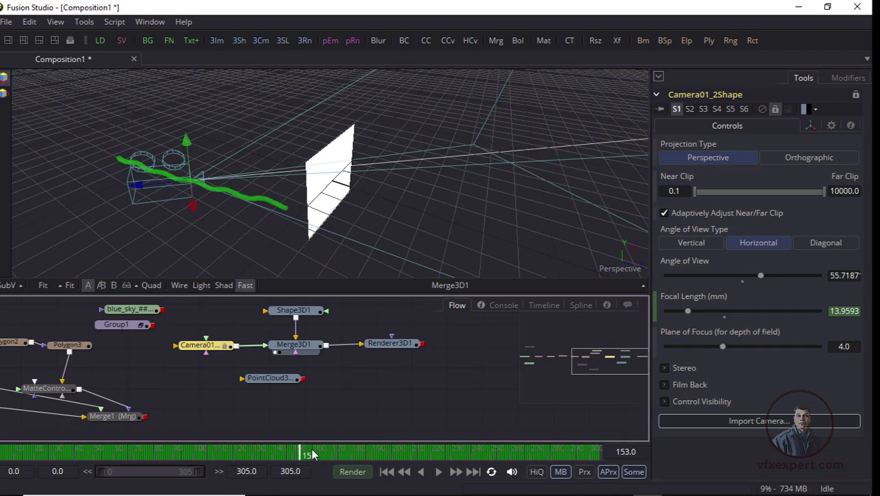
Step: Scrub through the frames to 166 to review the imported camera path, and inspect Shape3D1's plane relative to it
left_click_drag(300, 451, 3, 450)
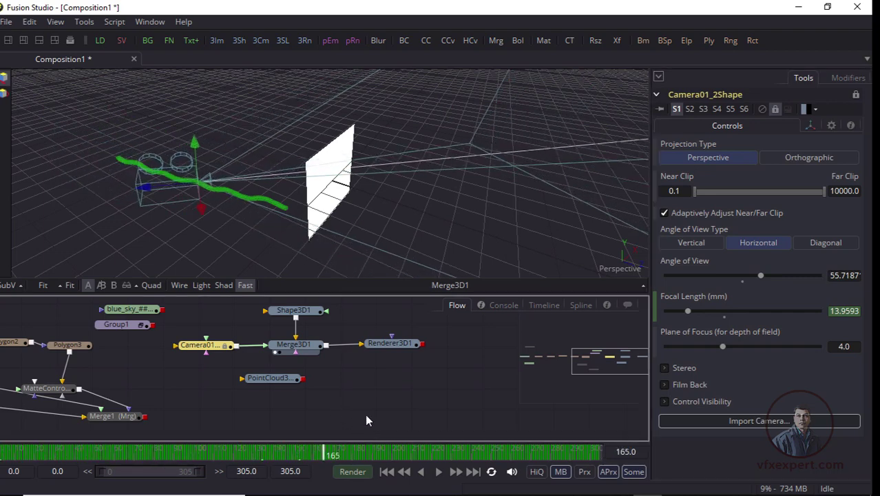
left_click_drag(186, 457, 332, 452)
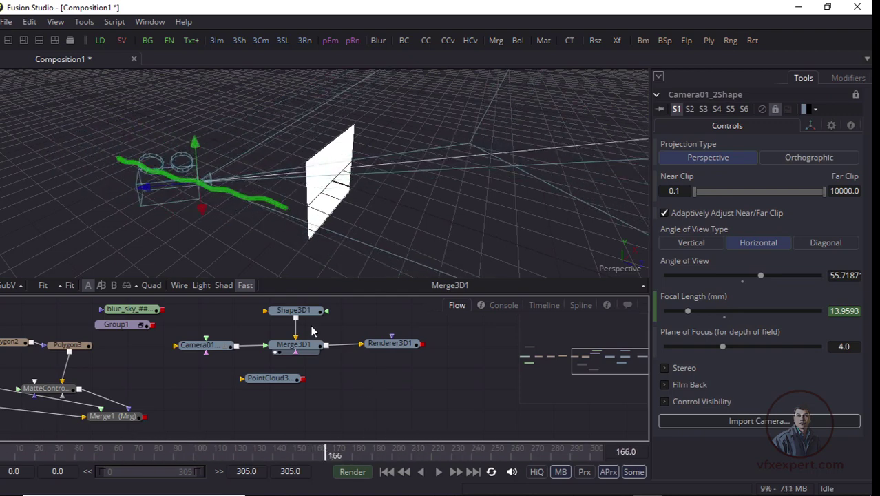
left_click(296, 310)
left_click(367, 413)
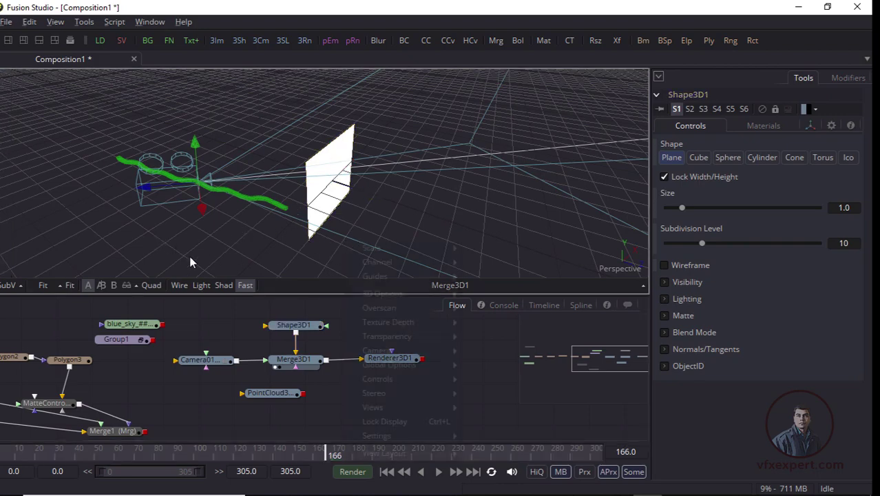
left_click_drag(189, 256, 306, 183)
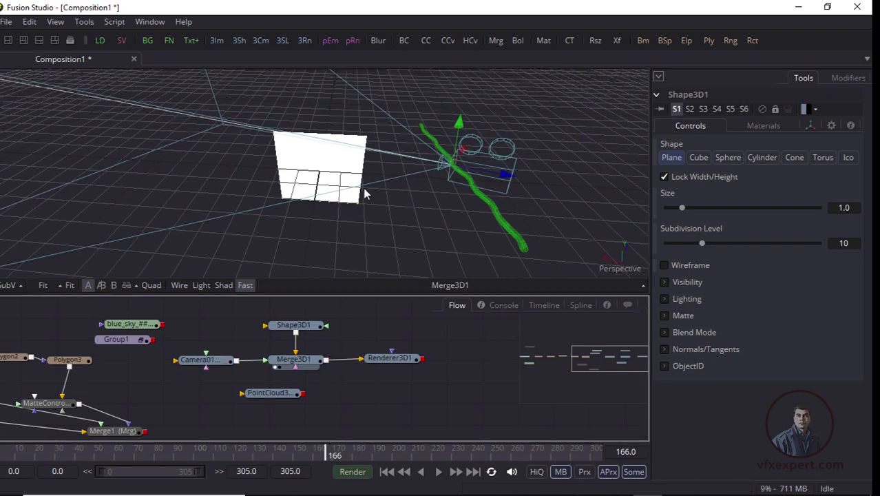
left_click_drag(306, 372, 325, 388)
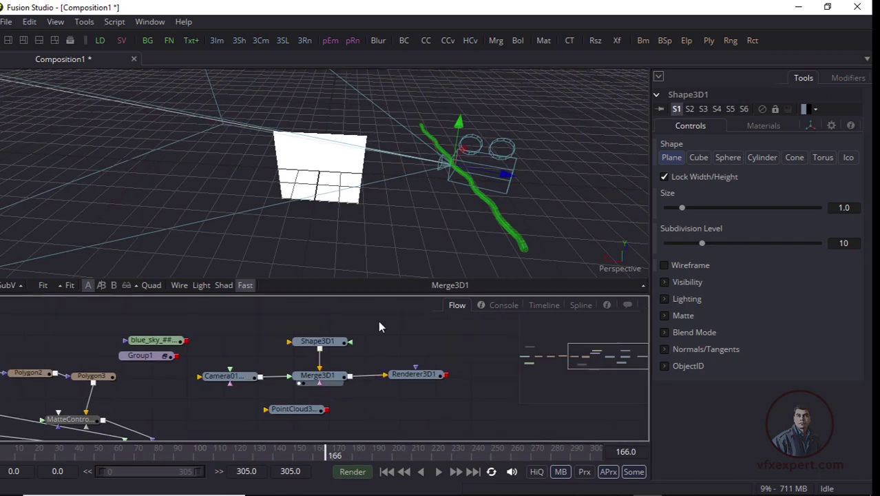
Step: Connect PointCloud3D1 to Merge3D1 and import its point cloud from sky&camera2.ma
left_click(304, 410)
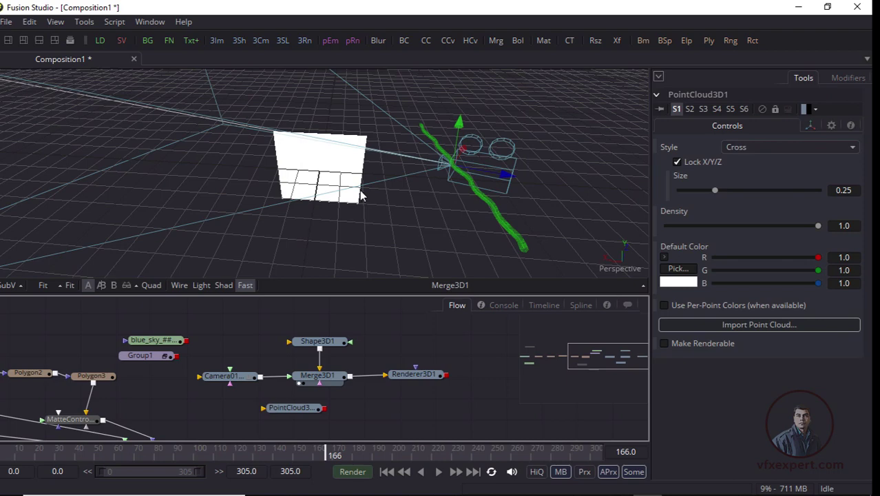
left_click_drag(324, 411, 320, 382)
left_click(293, 409)
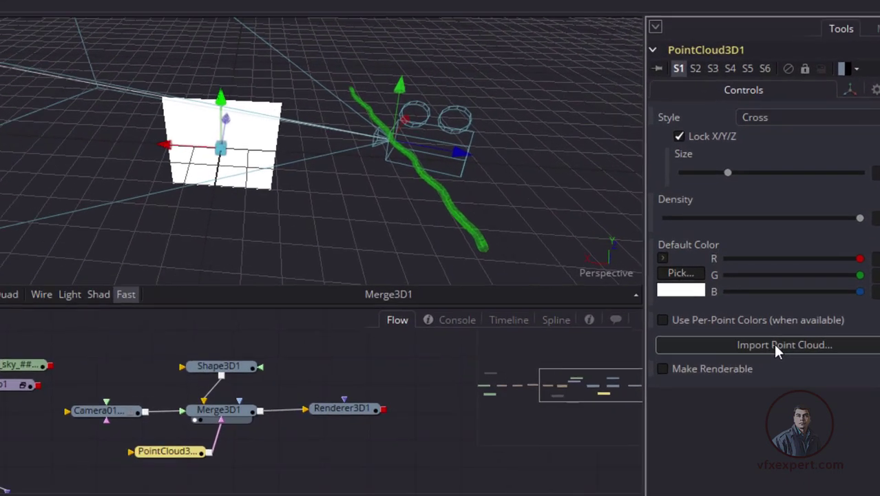
left_click(743, 326)
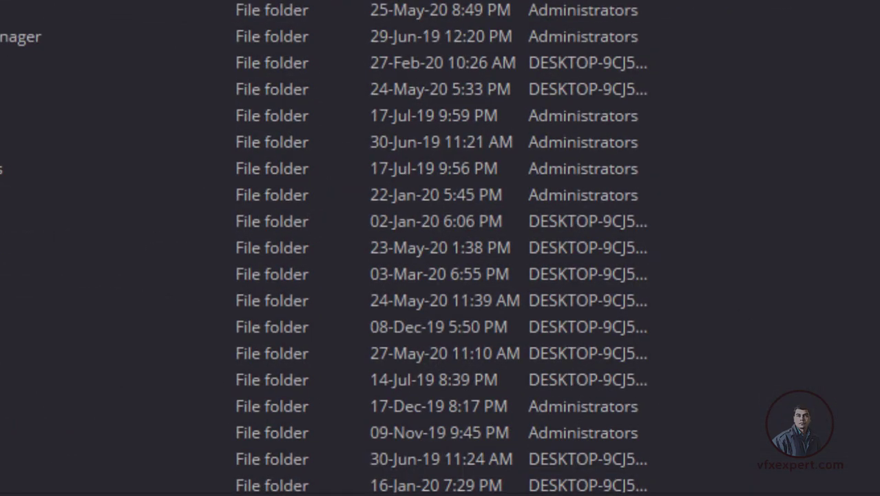
scroll(441, 248, "down", 5)
left_click(180, 231)
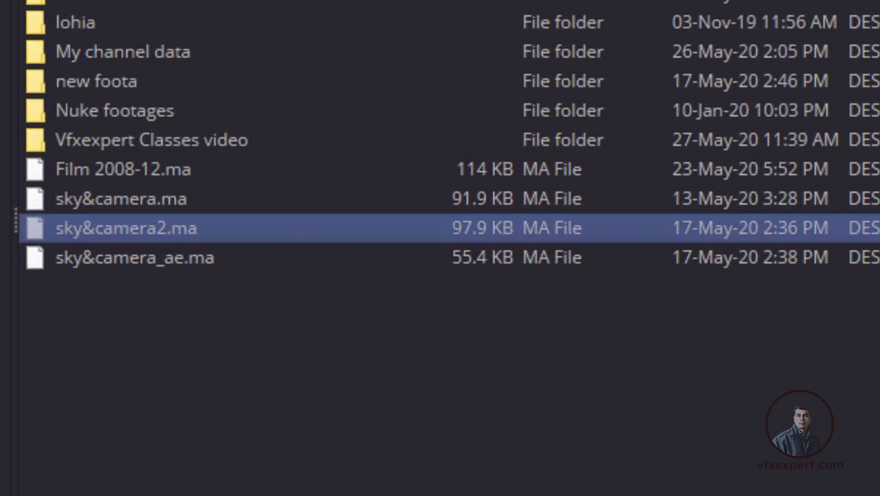
key("Return")
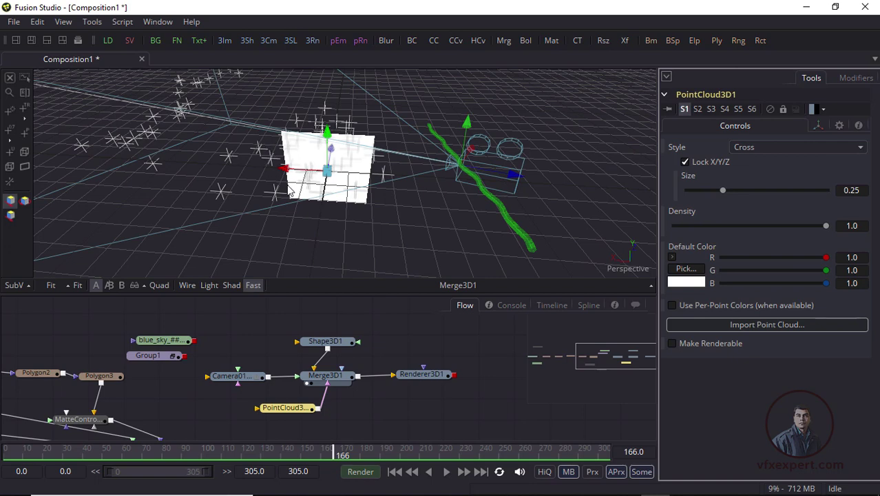
Step: Examine the point cloud from a higher angle and scrub back to frame 15 to review the camera's movement
left_click_drag(361, 245, 359, 293)
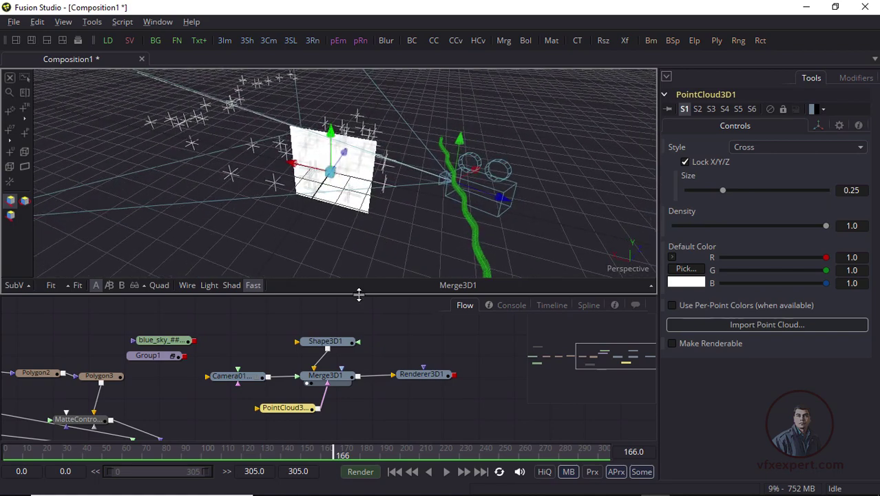
left_click_drag(333, 453, 36, 452)
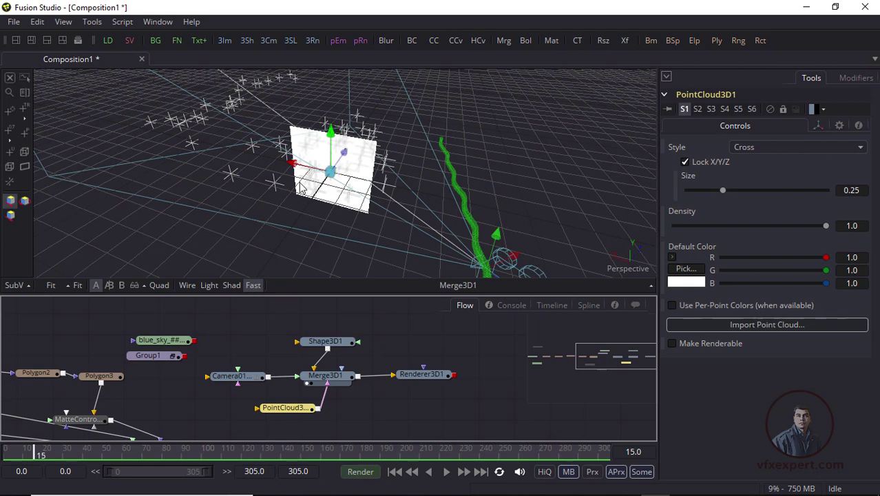
Step: Move the sky&camera footage loader out of the matte branch to just above the blue_sky and Group1 nodes
scroll(239, 398, "left", 5)
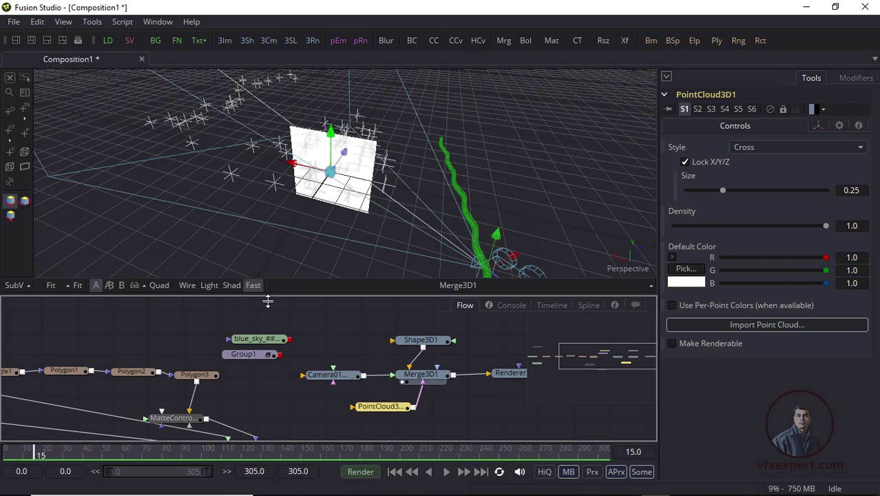
scroll(206, 372, "left", 3)
scroll(253, 376, "down", 2)
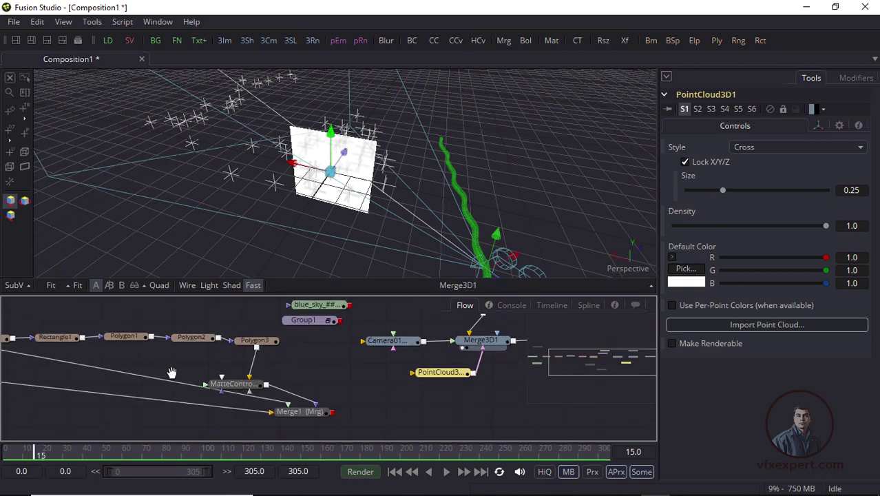
scroll(171, 372, "up", 2)
scroll(202, 387, "down", 2)
scroll(137, 382, "left", 2)
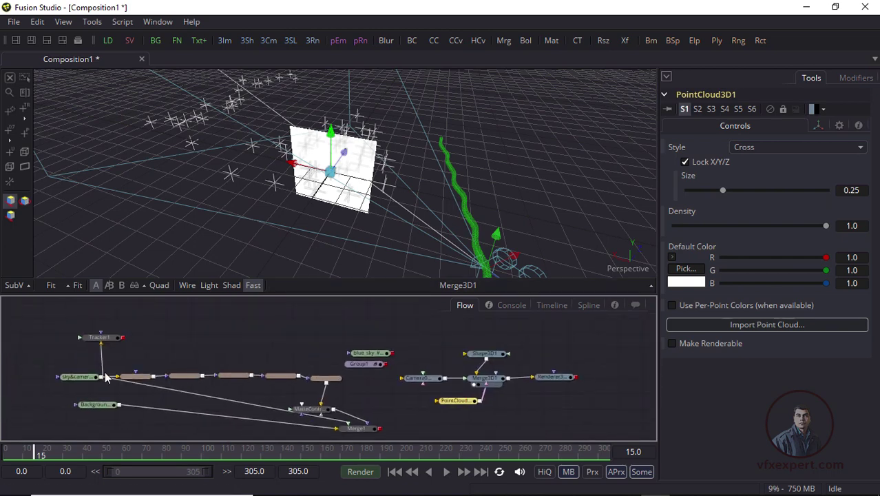
left_click_drag(92, 377, 303, 336)
scroll(183, 377, "right", 3)
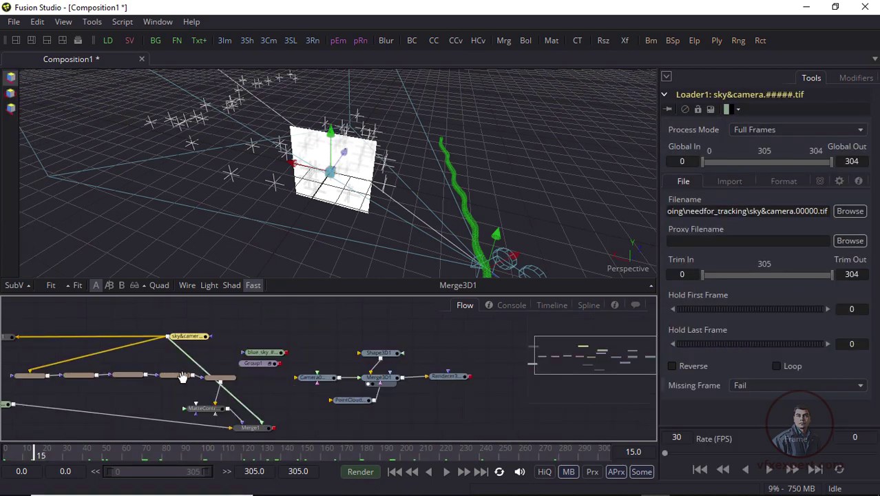
scroll(173, 358, "right", 1)
left_click_drag(165, 340, 256, 327)
scroll(289, 344, "up", 2)
scroll(322, 356, "left", 2)
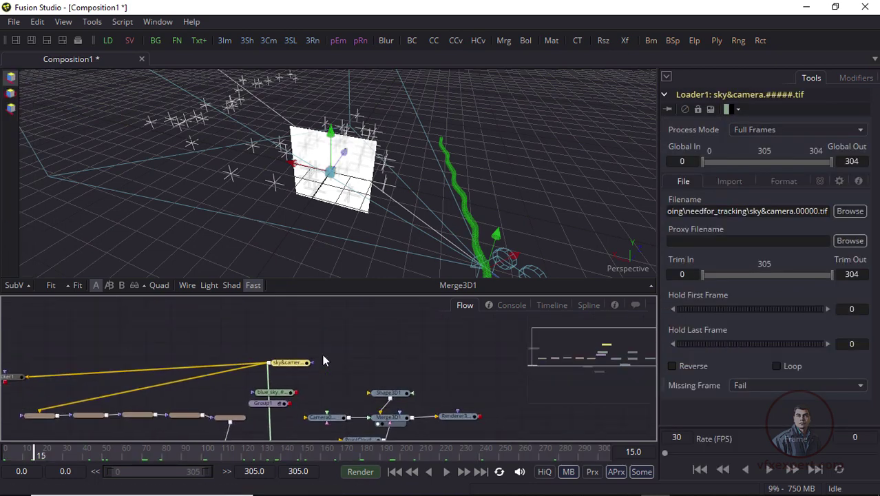
scroll(323, 360, "up", 3)
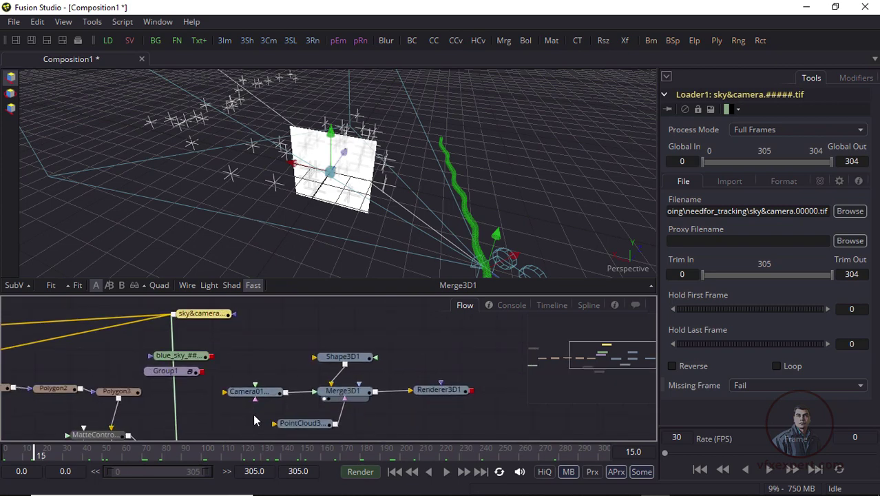
Step: Move the imported camera node slightly higher beside Merge3D1 and inspect the camera and point cloud from a lower angle
left_click_drag(233, 391, 228, 374)
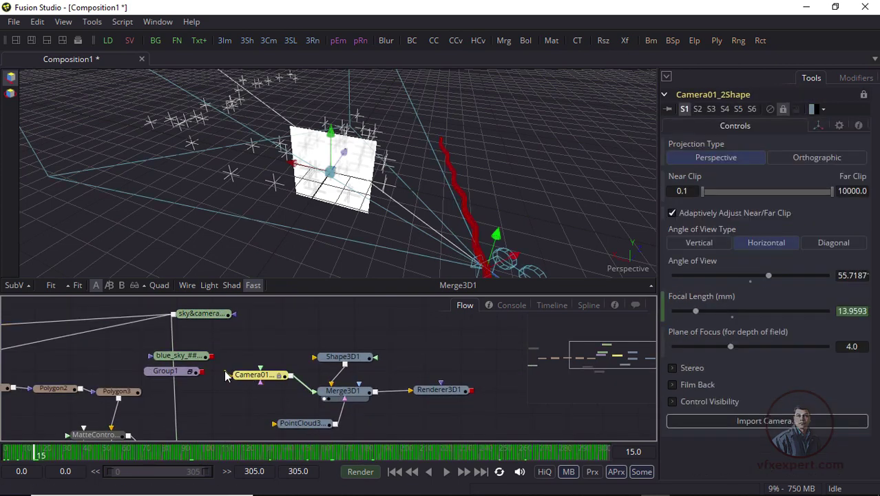
left_click(247, 351)
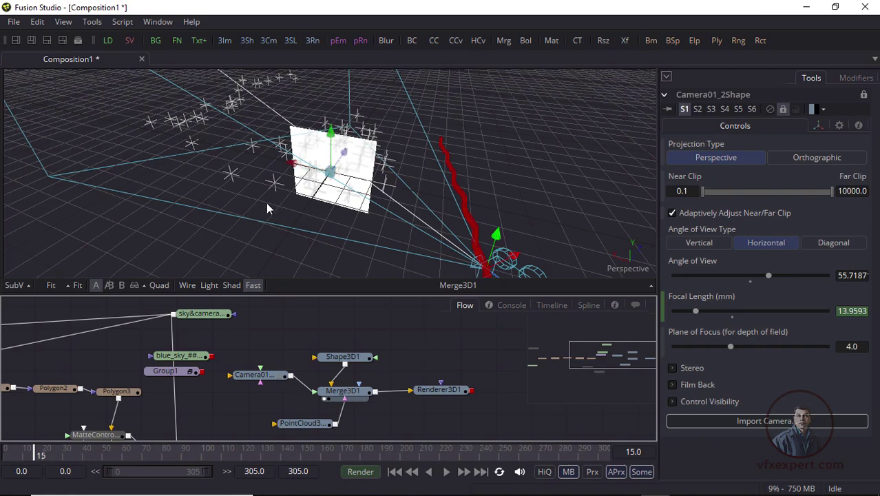
left_click_drag(244, 240, 141, 103)
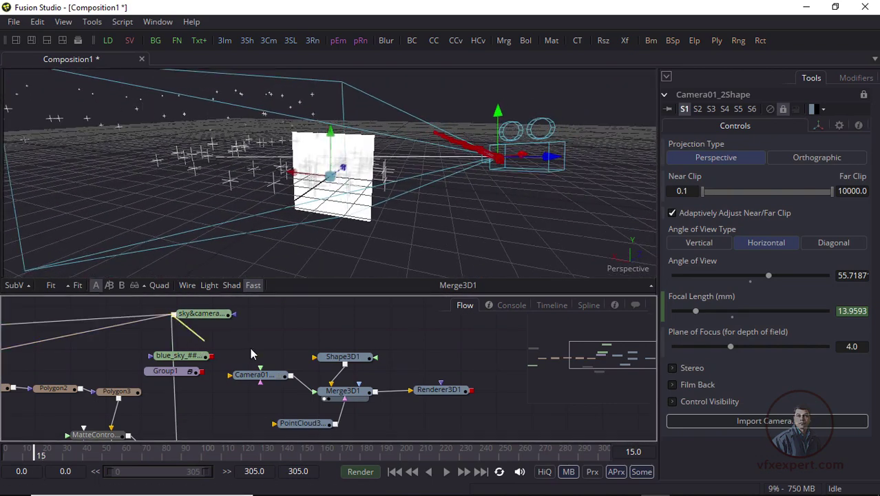
Step: Connect the sky&camera footage to the image input of the imported camera node so it fills the camera's image plane
left_click_drag(173, 315, 237, 381)
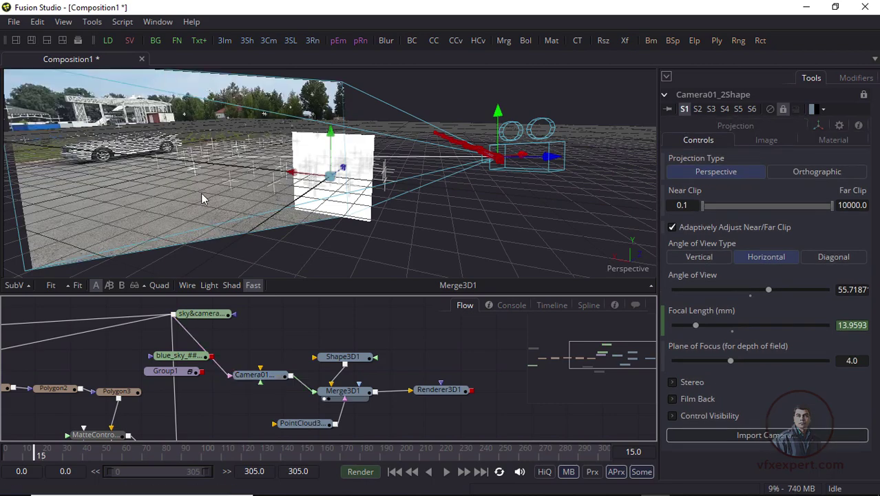
left_click_drag(310, 208, 329, 184)
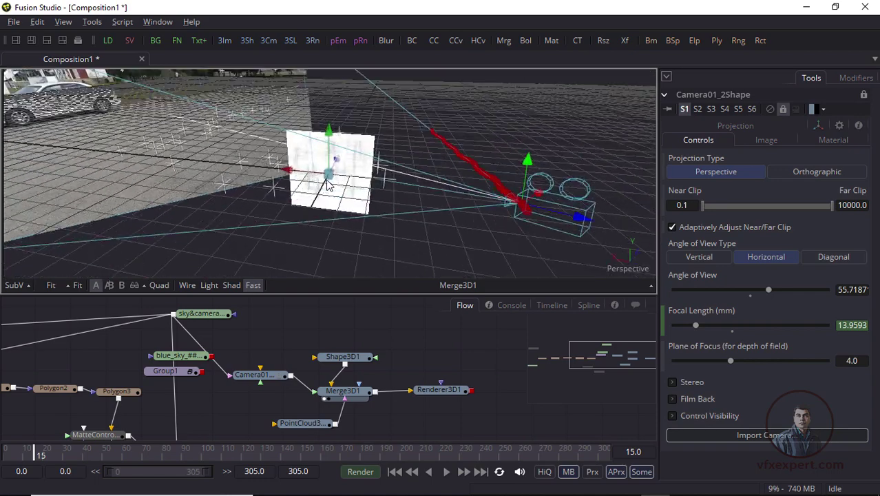
Step: Change Shape3D1 to a sphere and reduce its radius to 0.13
left_click(343, 356)
left_click(734, 157)
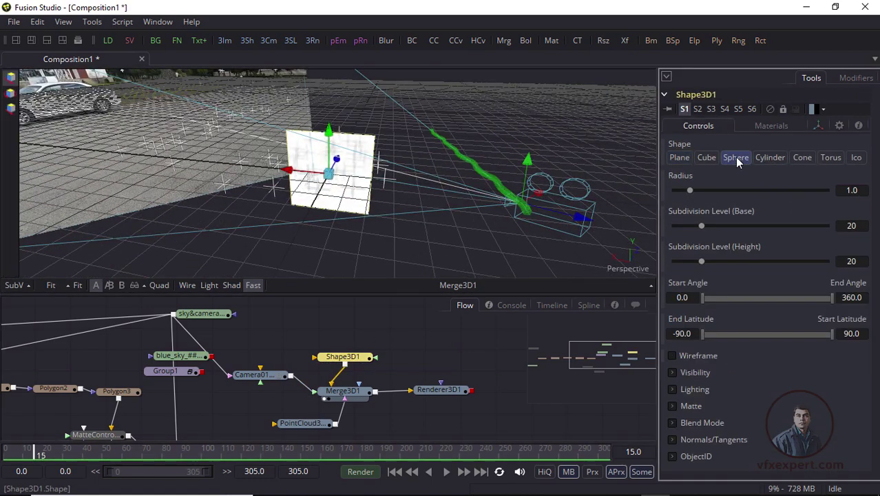
left_click_drag(690, 190, 677, 190)
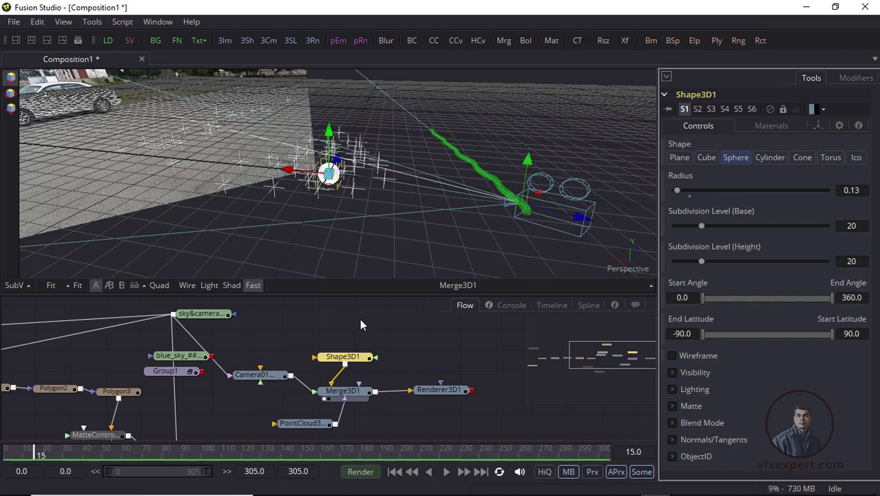
Step: Show the Merge3D1 scene through Camera01_2Shape and make the viewer area taller
left_click_drag(340, 200, 289, 160)
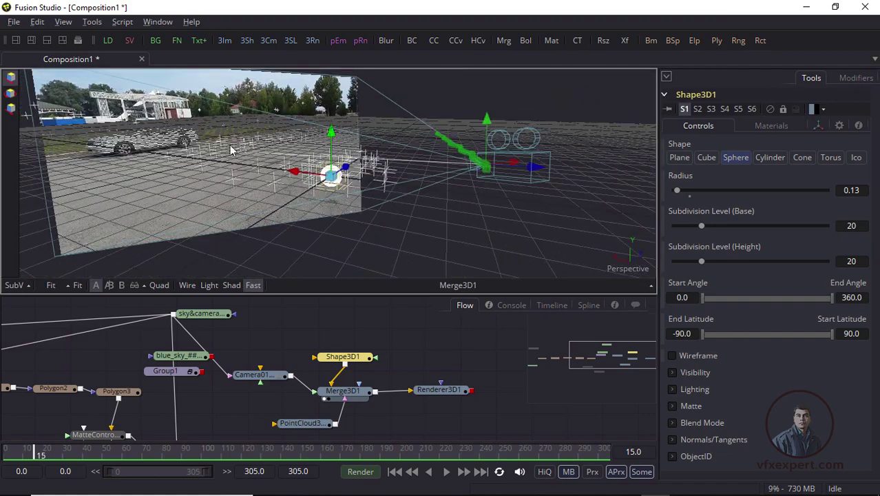
right_click(233, 129)
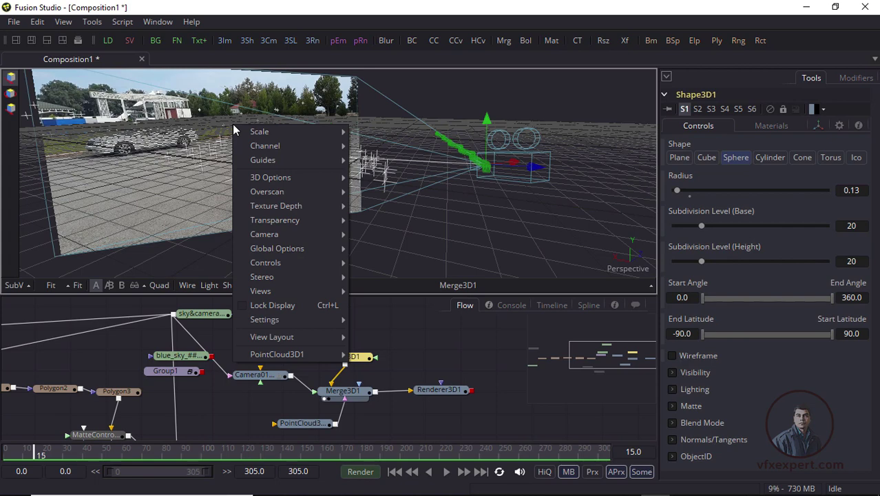
mouse_move(274, 233)
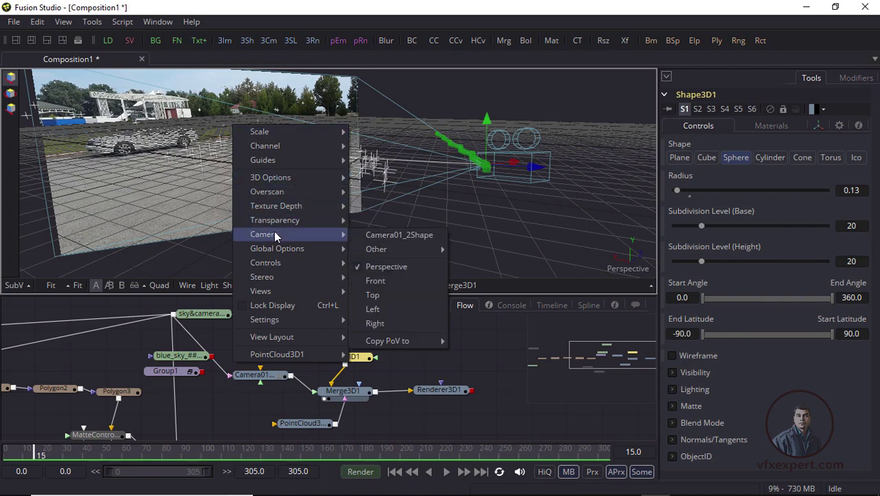
left_click(413, 237)
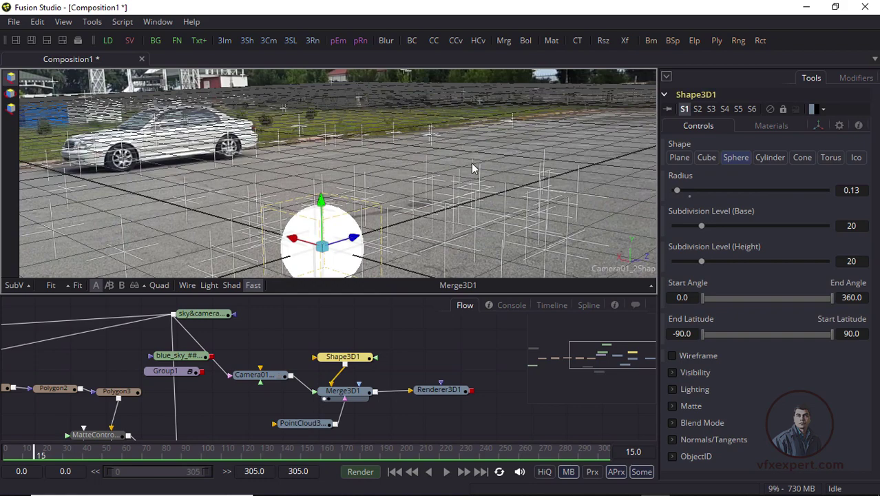
left_click_drag(387, 295, 387, 359)
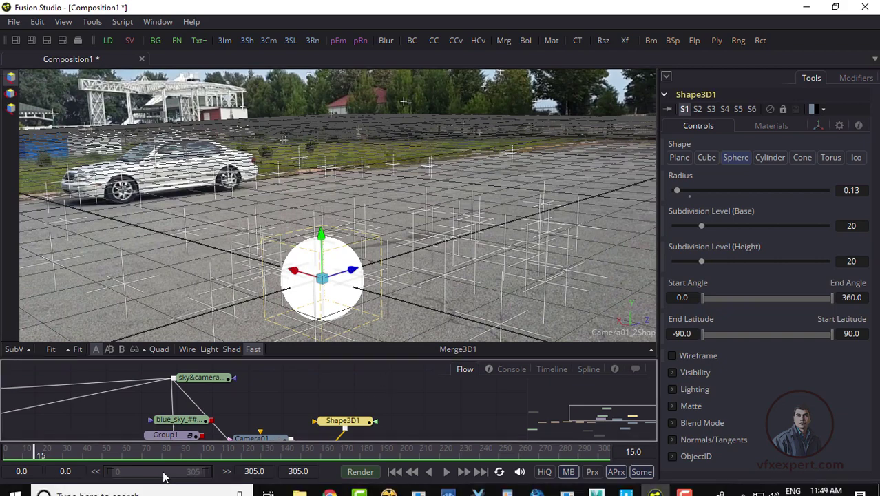
Step: Scrub from the start of the clip to frame 98 to check how the sphere sticks to the tracked footage
key("space")
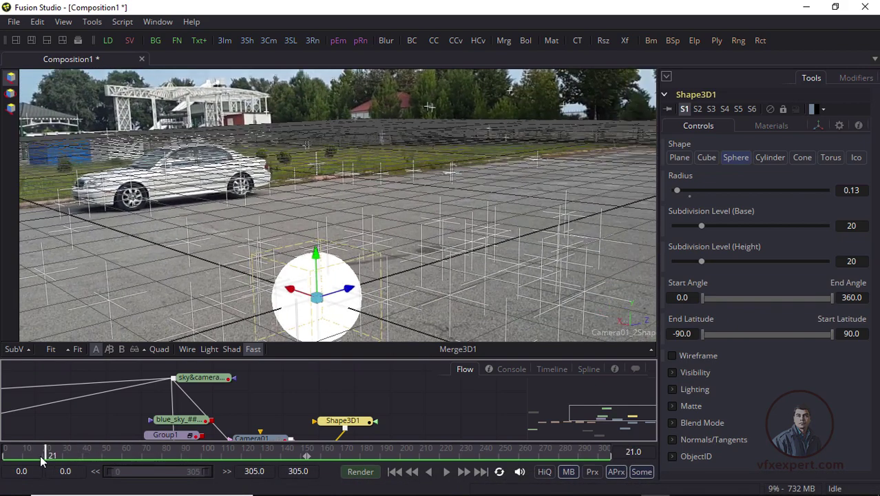
left_click(10, 454)
left_click_drag(10, 454, 205, 455)
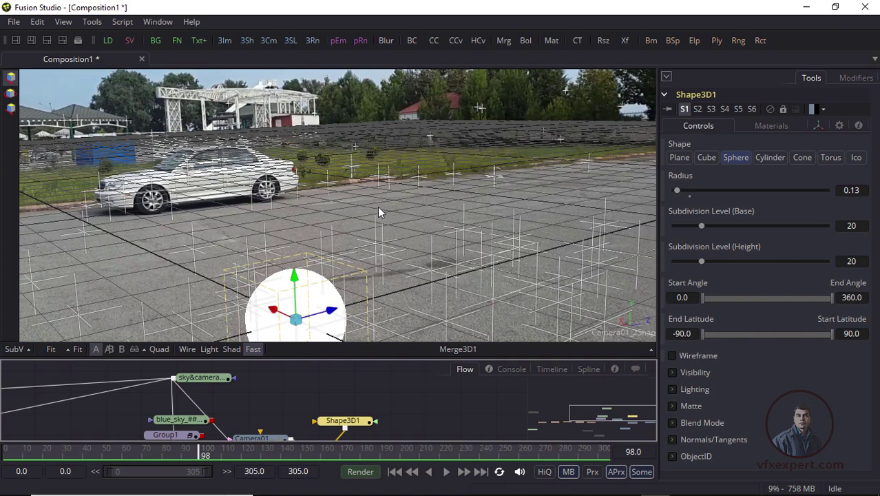
Step: Hide the grid in the 3D view and scrub back to frame 3 to review the track
right_click(352, 200)
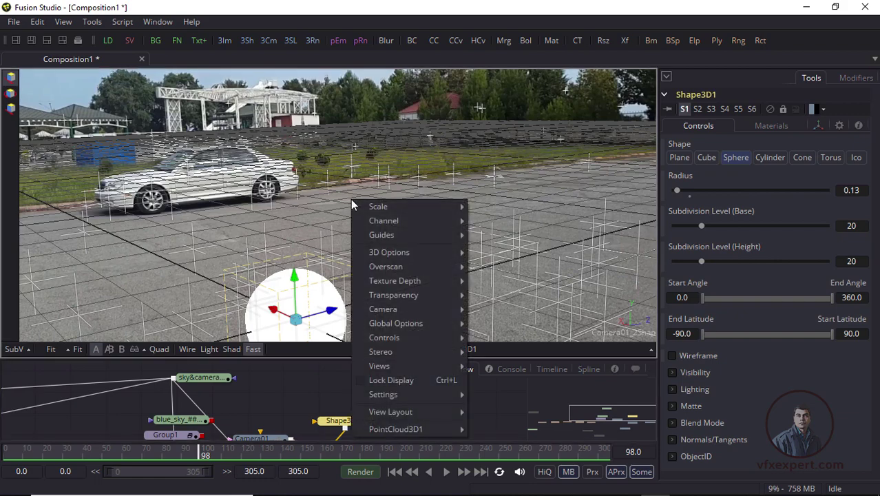
mouse_move(402, 322)
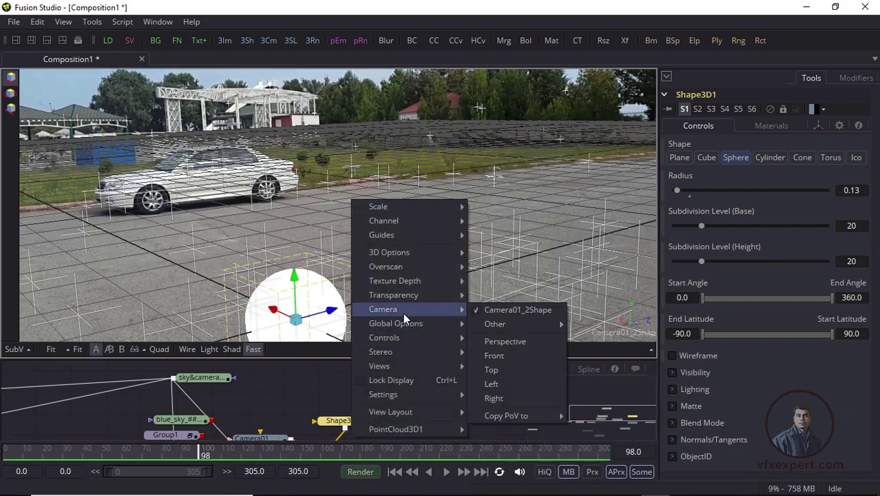
mouse_move(431, 252)
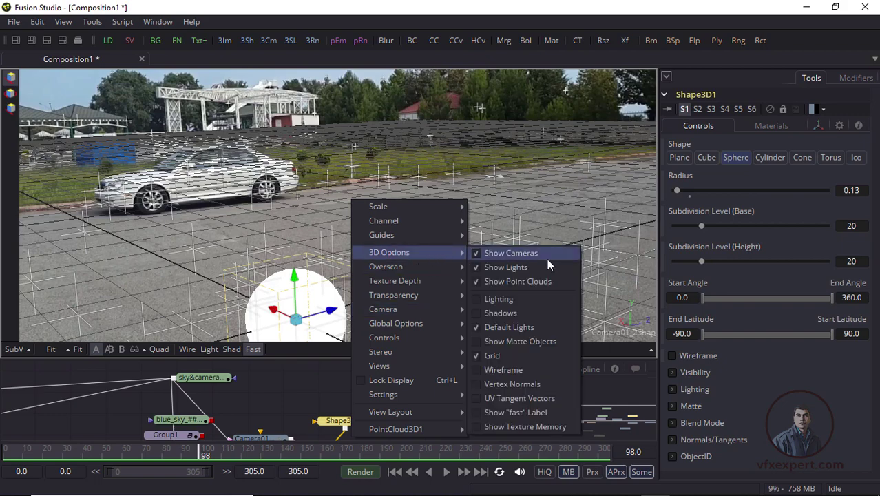
left_click(491, 354)
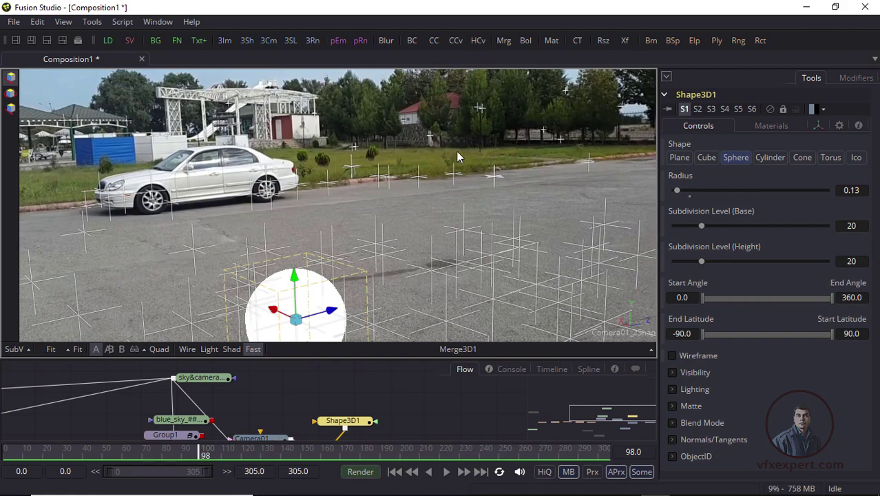
left_click_drag(189, 452, 10, 450)
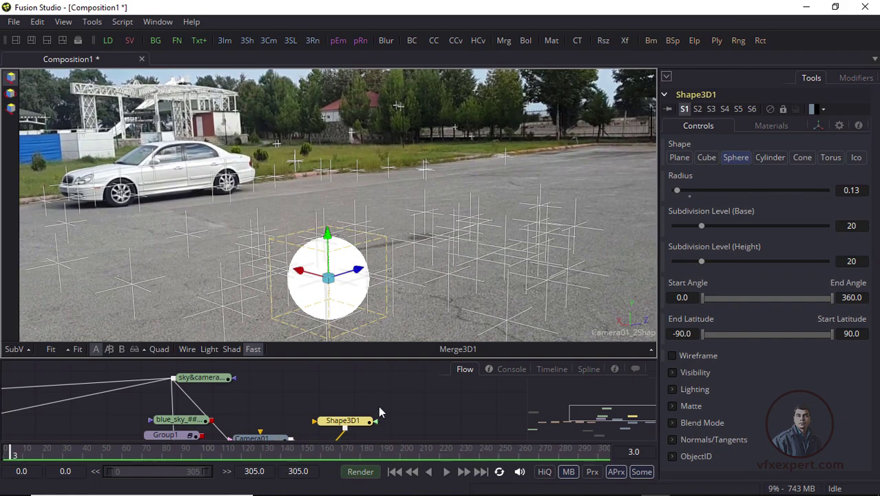
Step: Reduce the PointCloud3D1 cross size to 0.178 and set its default color to yellow
scroll(392, 396, "down", 3)
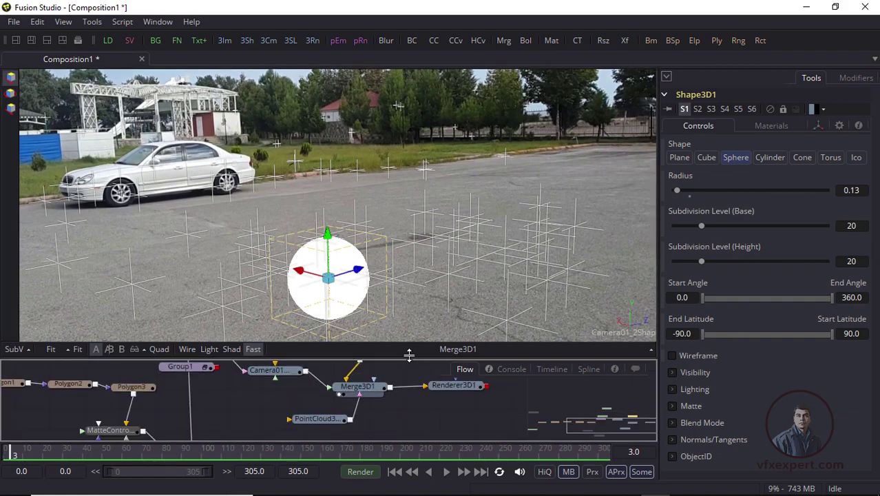
left_click_drag(409, 357, 411, 311)
left_click_drag(393, 382, 416, 424)
left_click(349, 416)
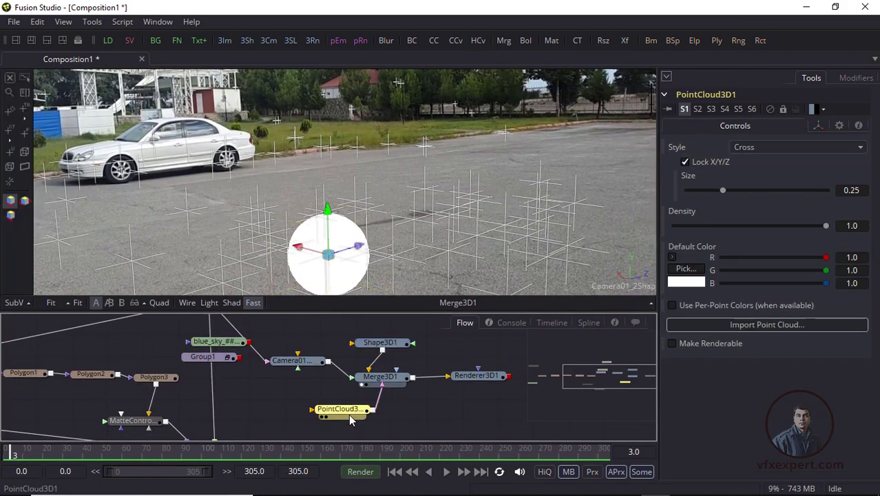
mouse_move(722, 187)
left_mouse_down()
mouse_move(699, 188)
mouse_move(713, 192)
left_mouse_up()
left_click(685, 269)
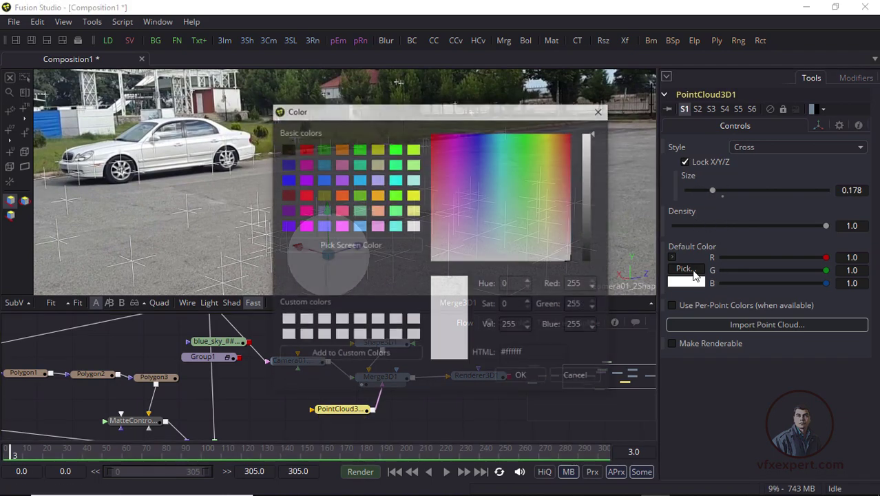
left_click(376, 197)
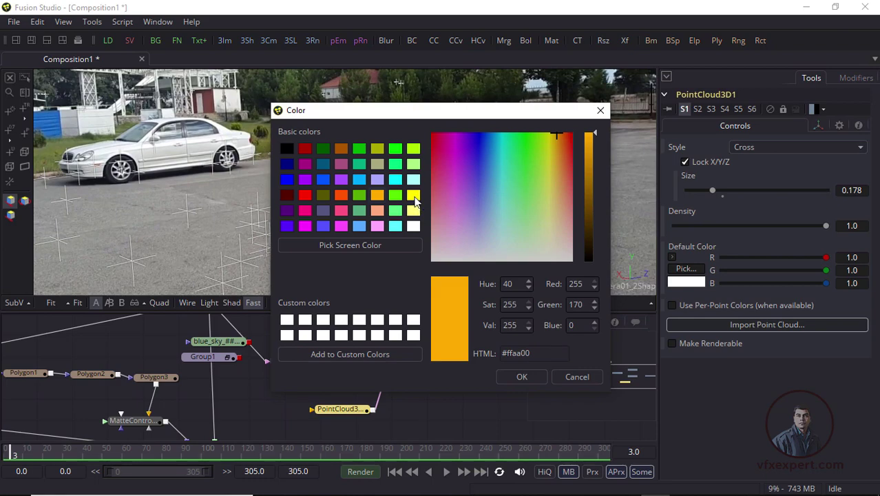
left_click(413, 195)
left_click(522, 377)
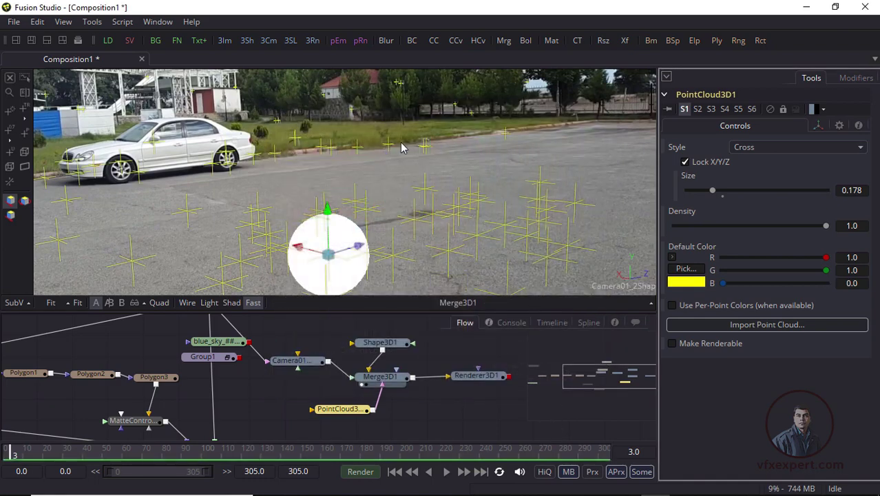
Step: Scrub to frame 17 and back to frame 4 to check the yellow tracking points against the footage
left_click(40, 453)
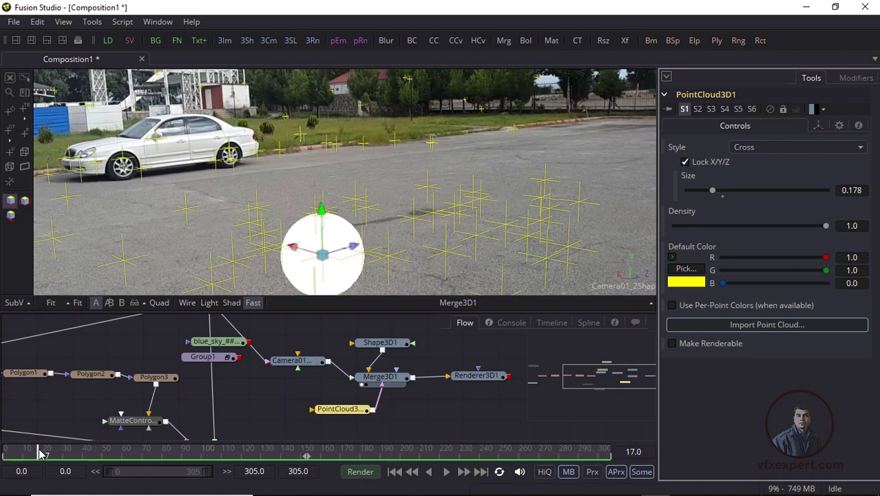
left_click_drag(40, 452, 14, 452)
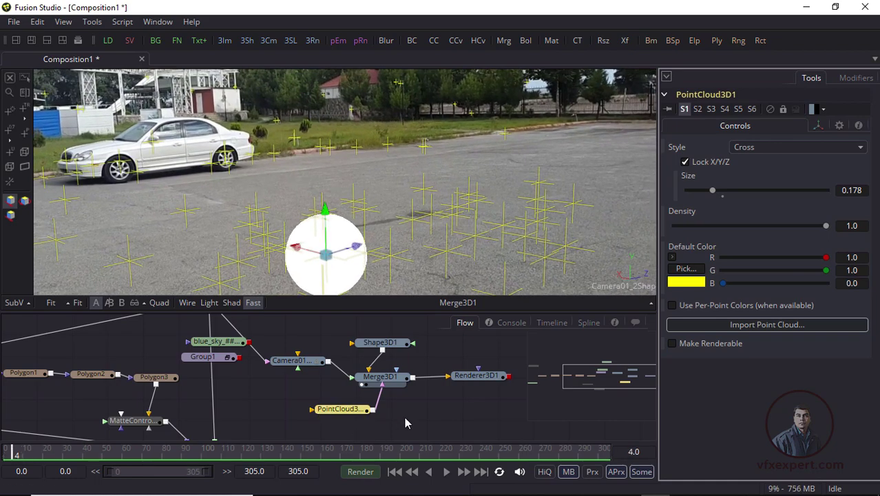
left_click(392, 344)
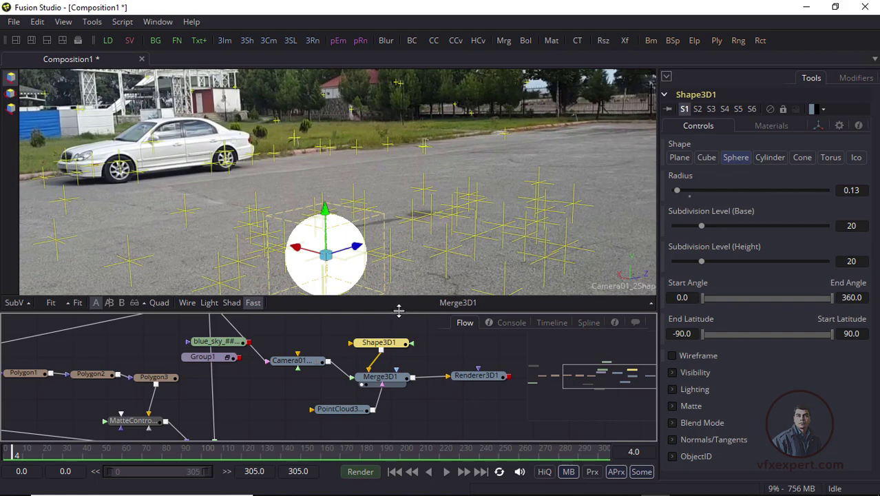
left_click(394, 386)
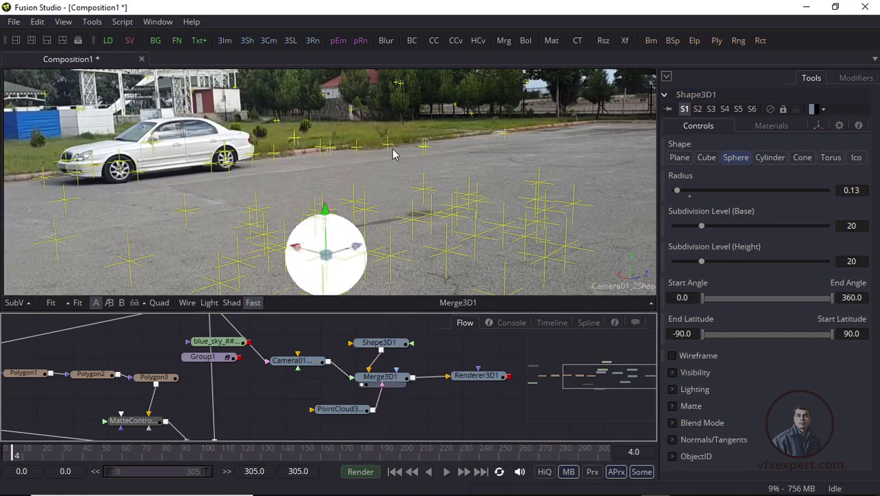
Step: Split the display into two side-by-side viewers, fit the camera view and widen its viewer
left_click(30, 40)
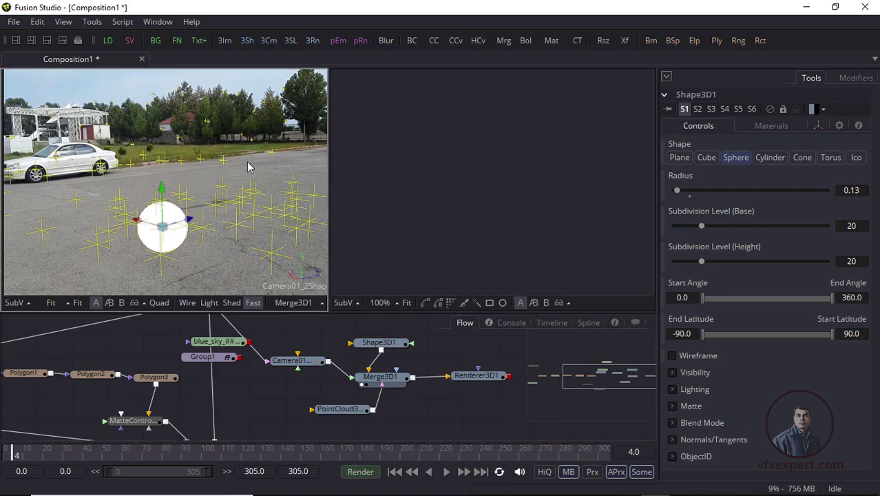
left_click(50, 302)
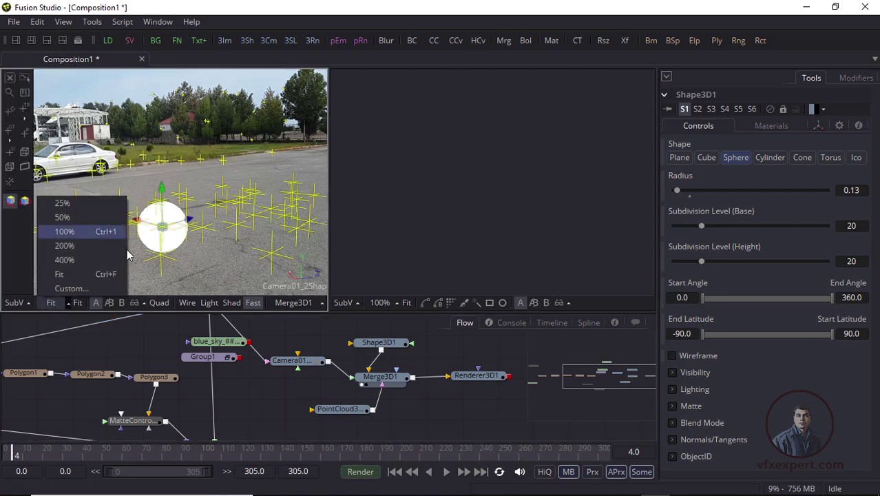
left_click(52, 302)
left_click(55, 302)
left_click(60, 277)
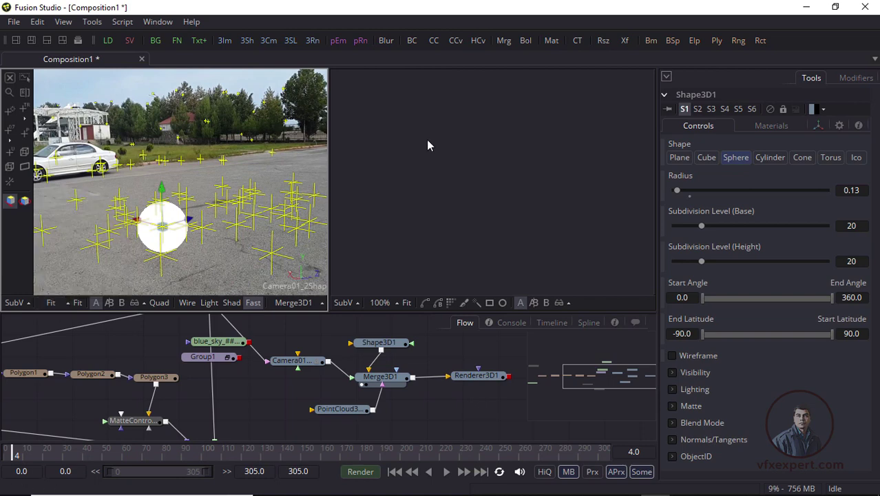
left_click_drag(329, 143, 362, 144)
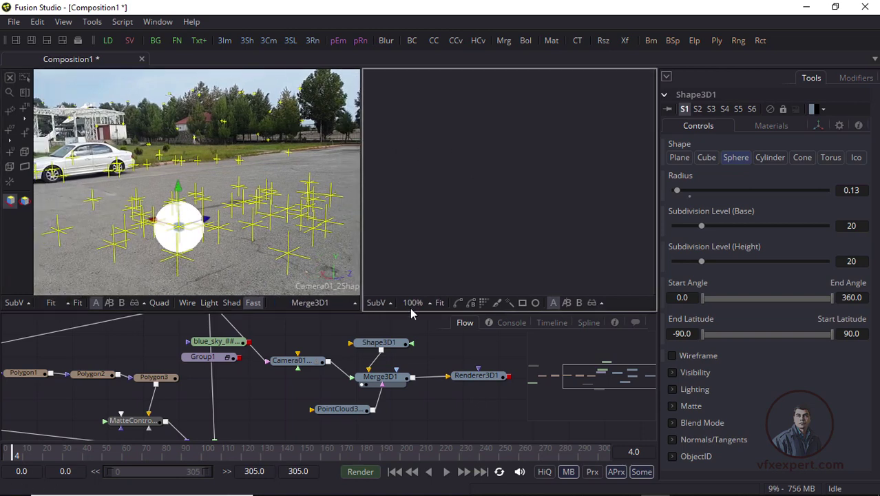
Step: Load Merge3D1 into the second viewer as a perspective view showing the camera, sphere and point cloud from above
key("2")
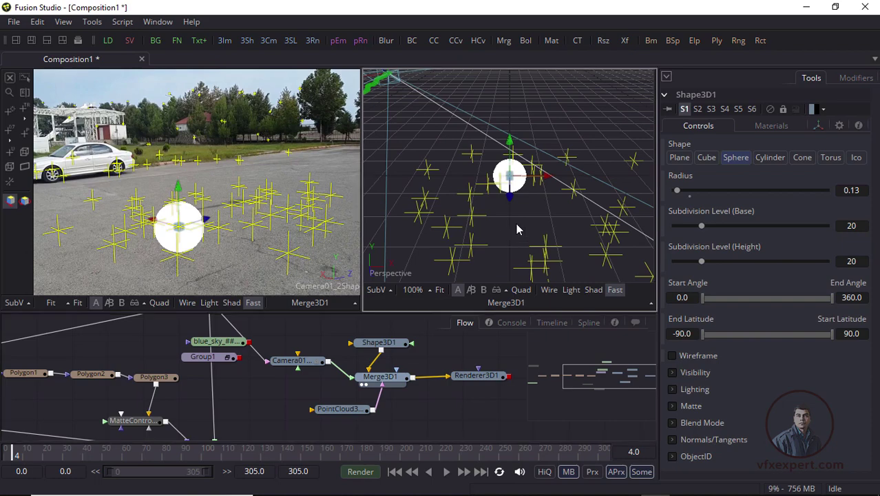
scroll(528, 219, "down", 5)
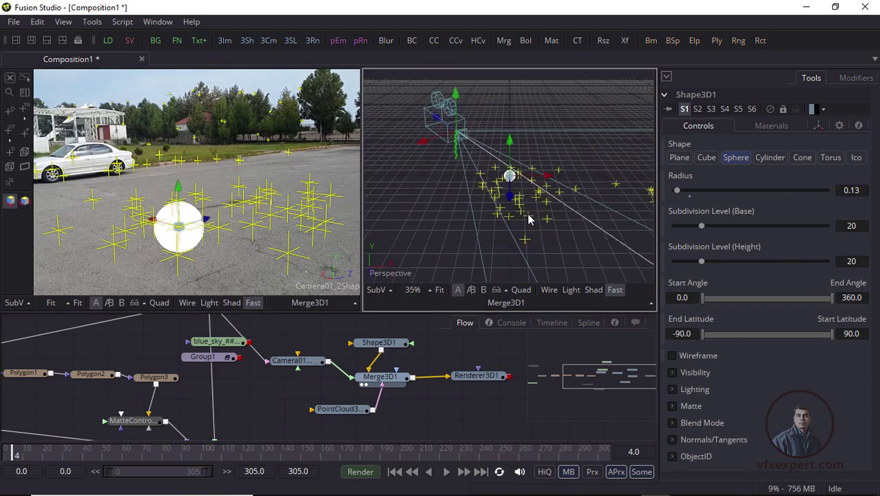
left_click_drag(475, 238, 517, 146)
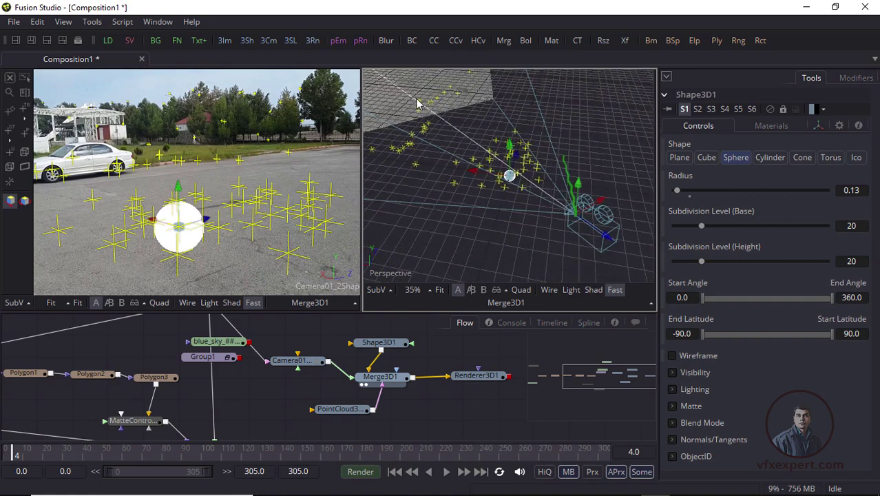
left_click(210, 383)
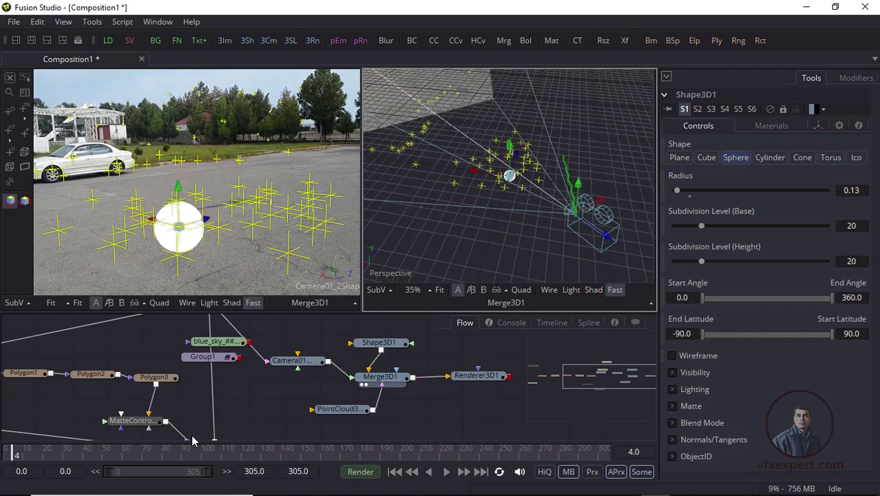
Step: Select the Shape3D1 sphere in the perspective view and raise it along the Y axis above the ground points
left_click(511, 165)
left_click_drag(510, 147, 521, 195)
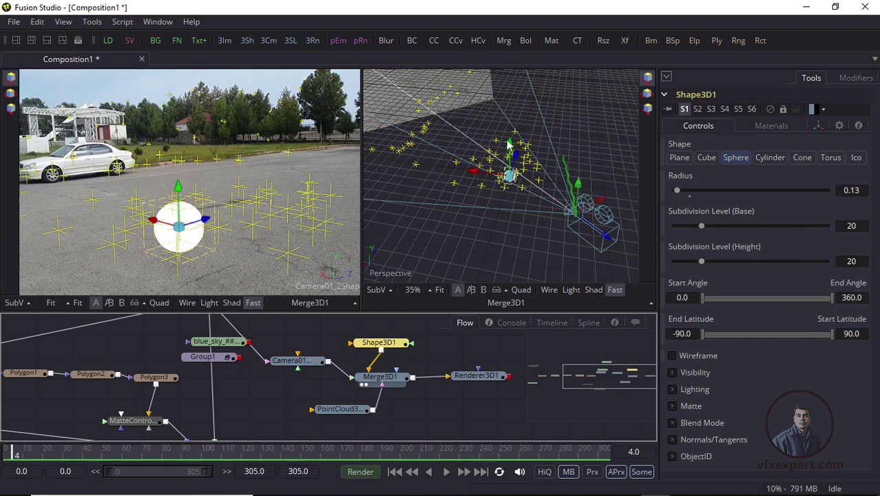
mouse_move(510, 154)
left_mouse_down()
mouse_move(508, 127)
mouse_move(508, 148)
left_mouse_up()
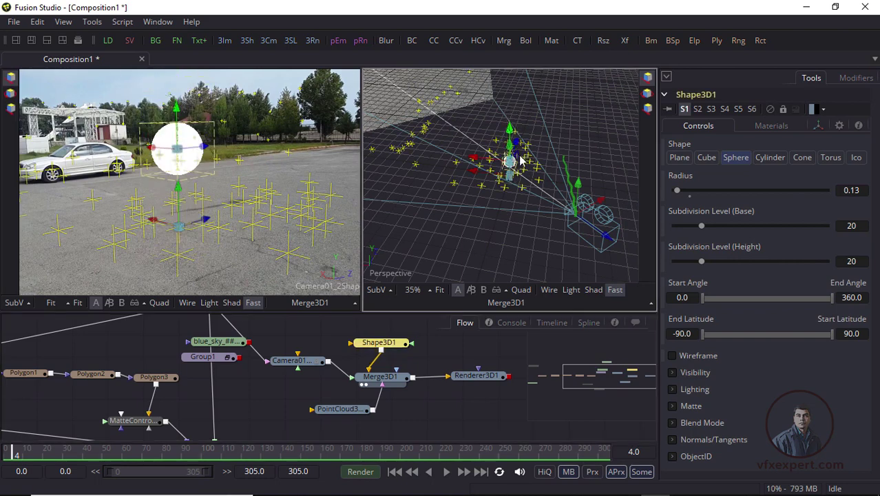
Step: Widen the camera viewer and scrub the footage to frame 92 to check the sphere against the tracking points
left_click(240, 172)
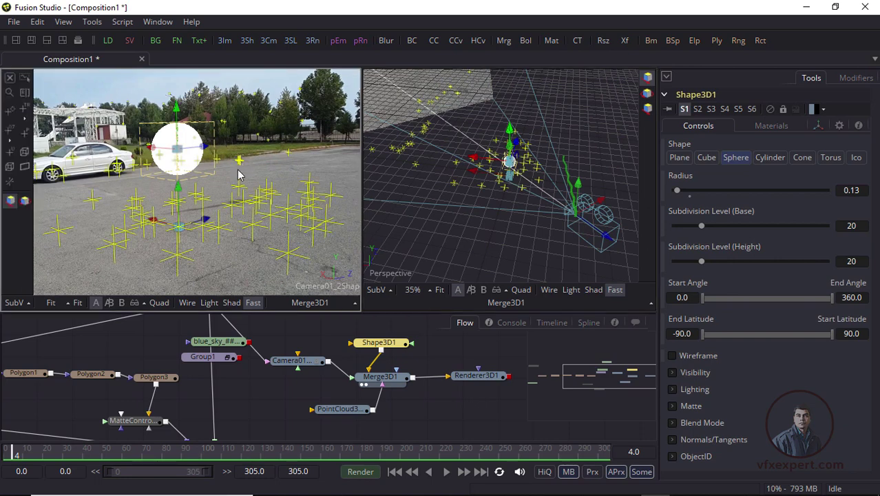
left_click_drag(360, 161, 476, 165)
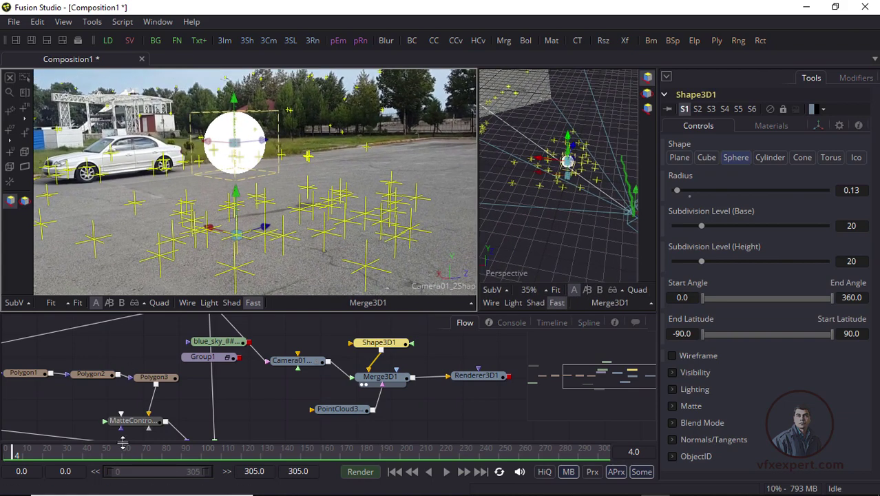
left_click_drag(124, 451, 286, 453)
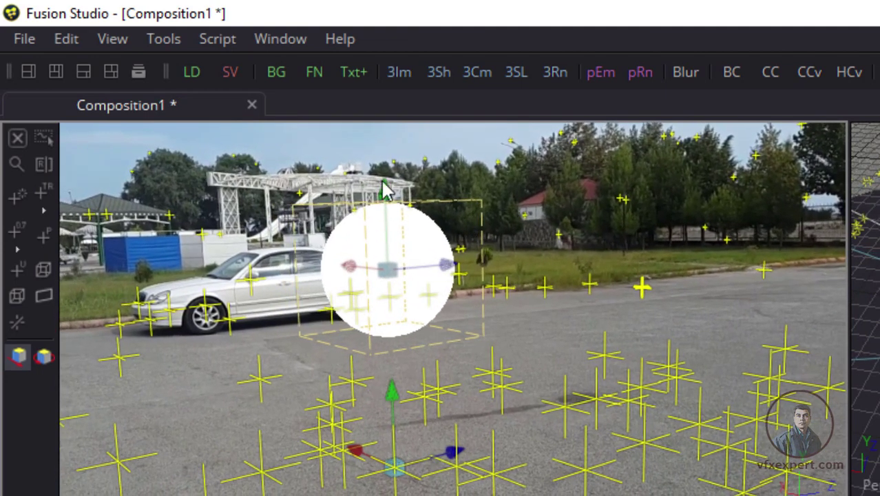
Step: Create a 3D shape at the selected tracking point near the white frame structure behind the car
right_click(299, 196)
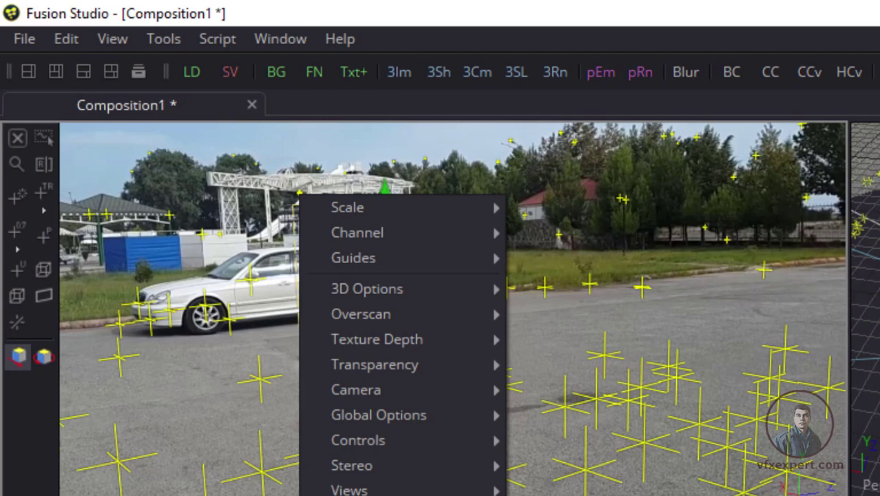
key("Escape")
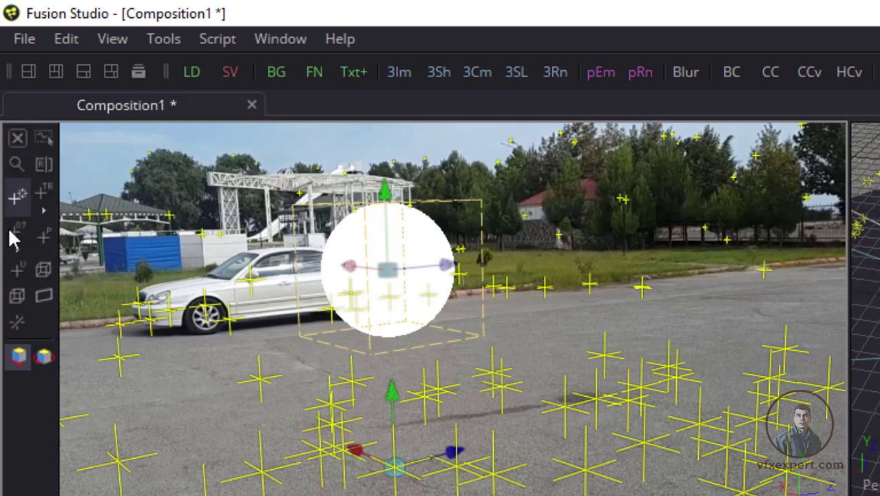
left_click(44, 270)
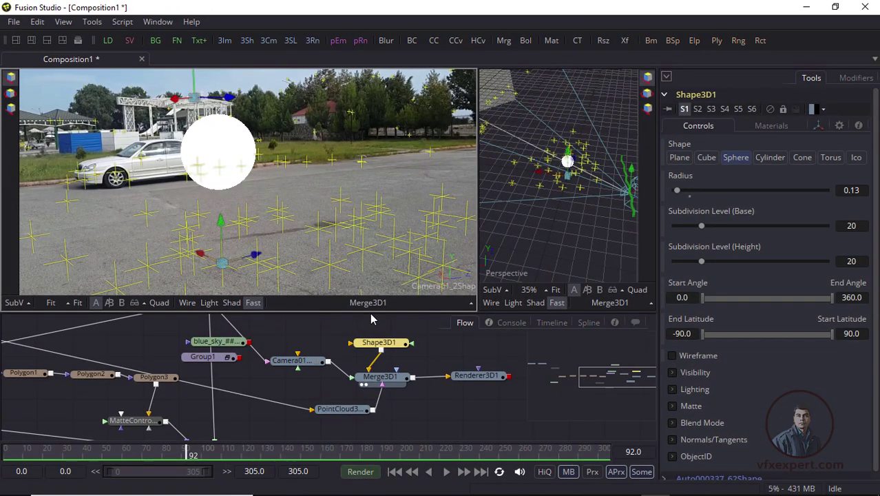
Step: Enlarge the node area and move the new Auto000337_62Shape and Merge3D2 nodes beneath PointCloud3D1
left_click_drag(373, 310, 373, 260)
left_click_drag(305, 344, 327, 365)
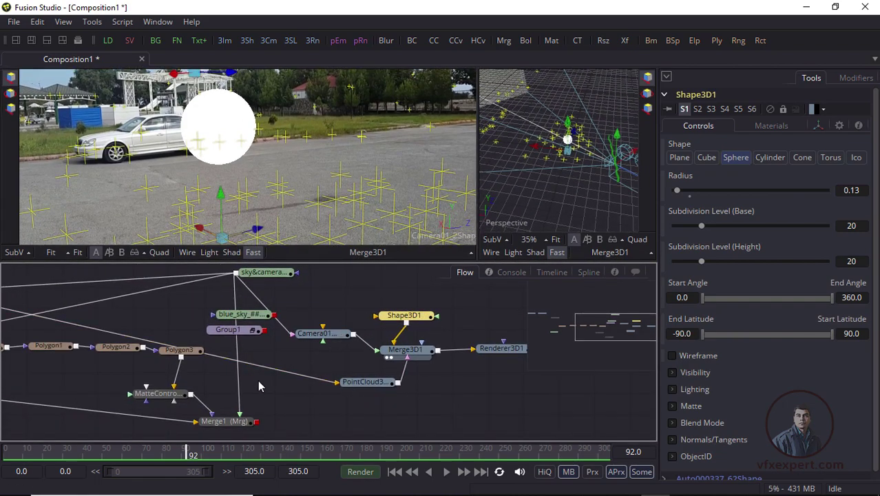
left_click_drag(259, 386, 282, 371)
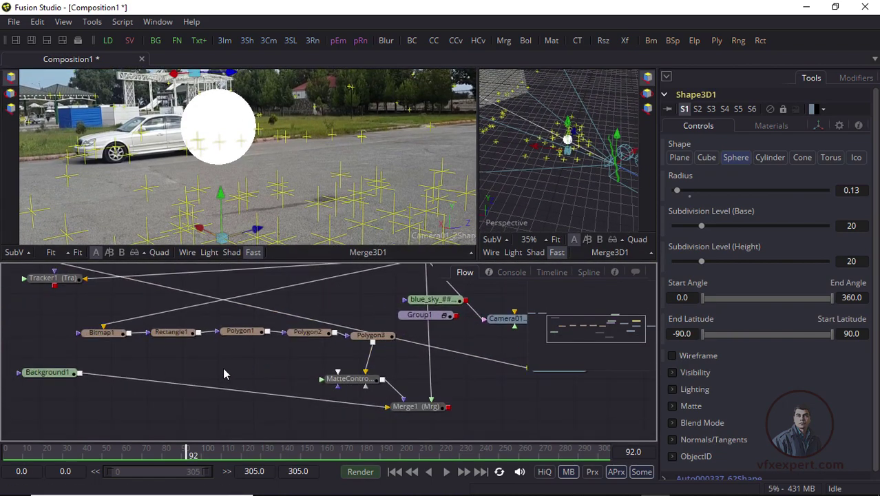
scroll(239, 407, "down", 5)
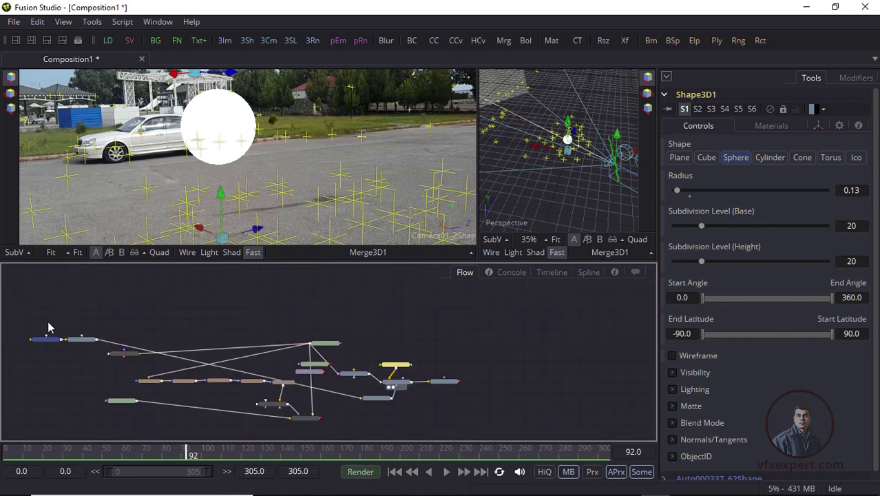
mouse_move(22, 314)
left_mouse_down()
mouse_move(95, 365)
mouse_move(335, 344)
mouse_move(455, 415)
mouse_move(428, 416)
left_mouse_up()
scroll(373, 375, "up", 5)
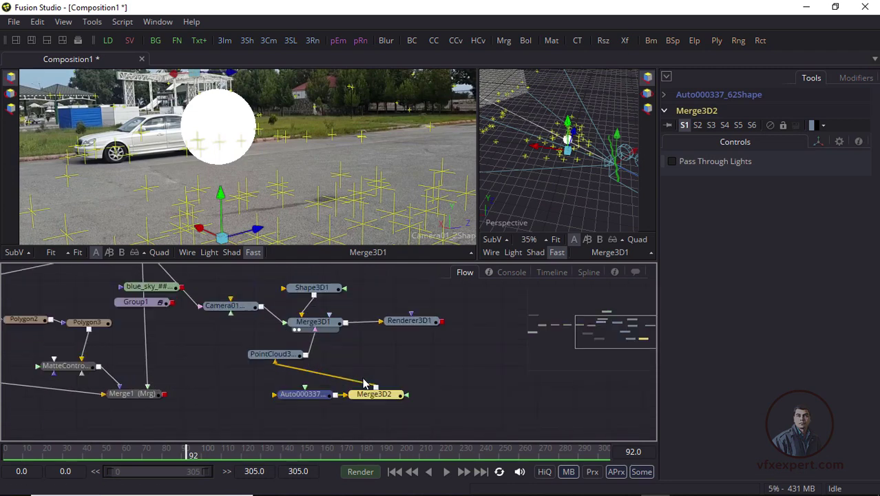
scroll(364, 382, "up", 3)
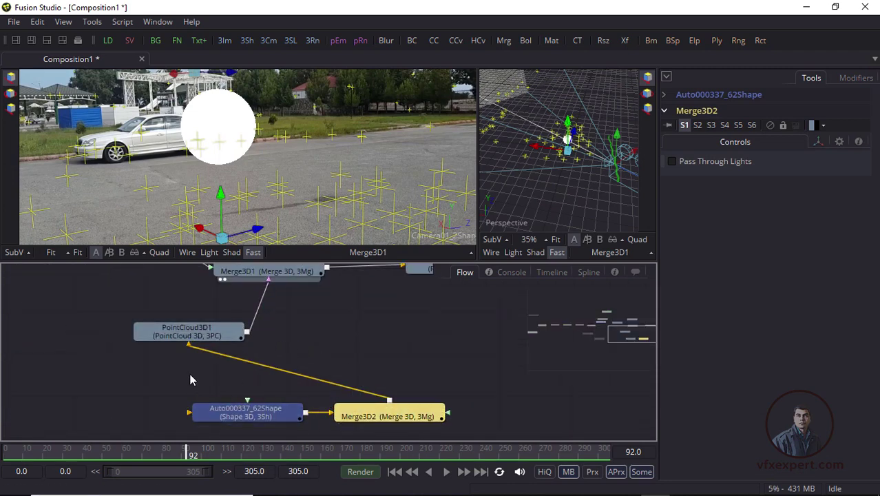
left_click_drag(190, 380, 366, 407)
left_click(288, 373)
Step: Disconnect the Shape3D1 test sphere from Merge3D1 and move its node aside
left_click_drag(353, 340, 387, 360)
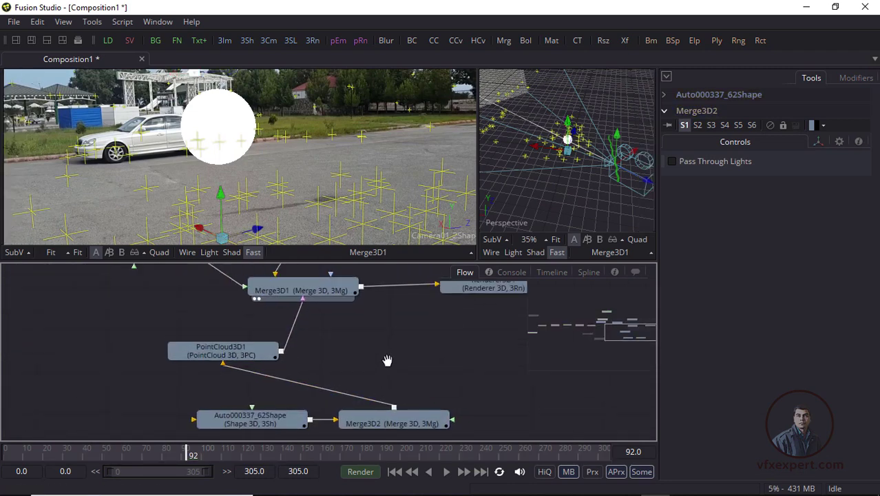
scroll(385, 360, "down", 4)
scroll(381, 336, "down", 3)
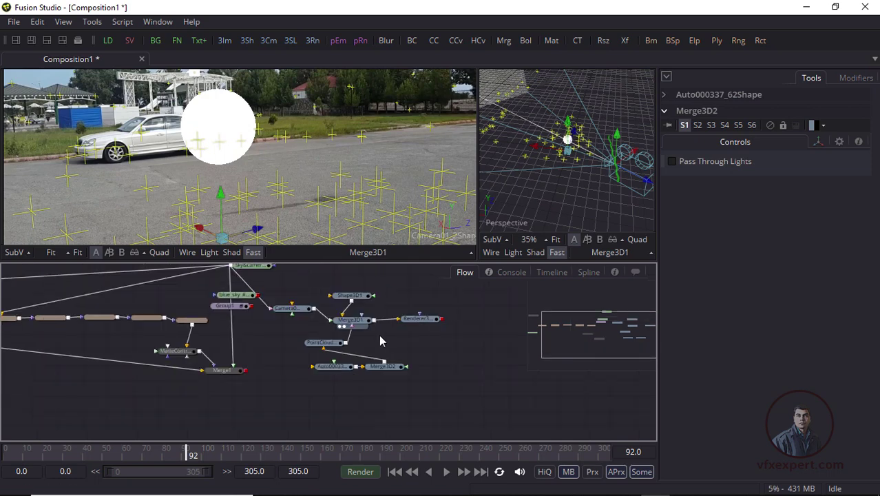
scroll(381, 340, "up", 4)
left_click(335, 296)
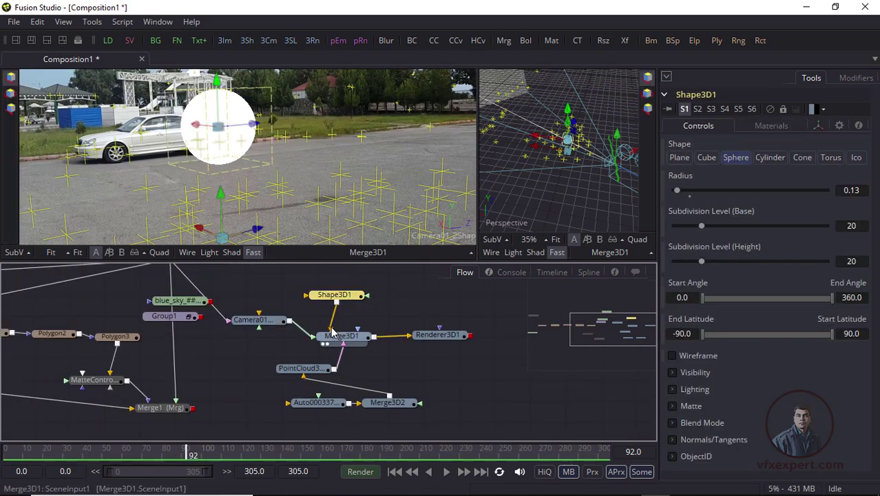
left_click_drag(332, 332, 535, 400)
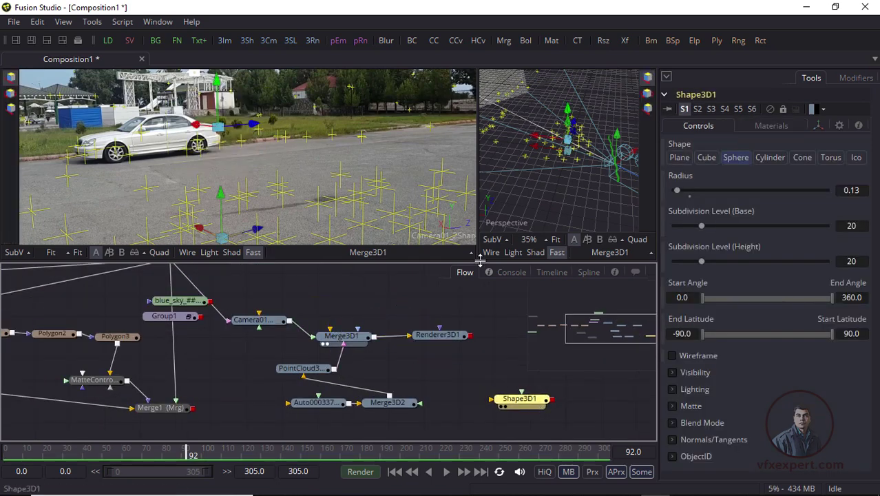
Step: Space the Auto000337_62Shape node away from Merge3D2 and leave the shape node selected for editing
left_click(341, 411)
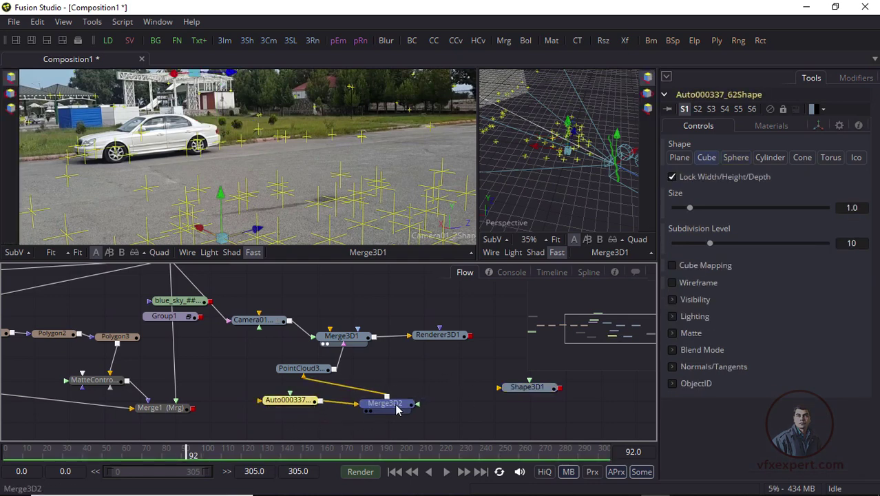
left_click(399, 406)
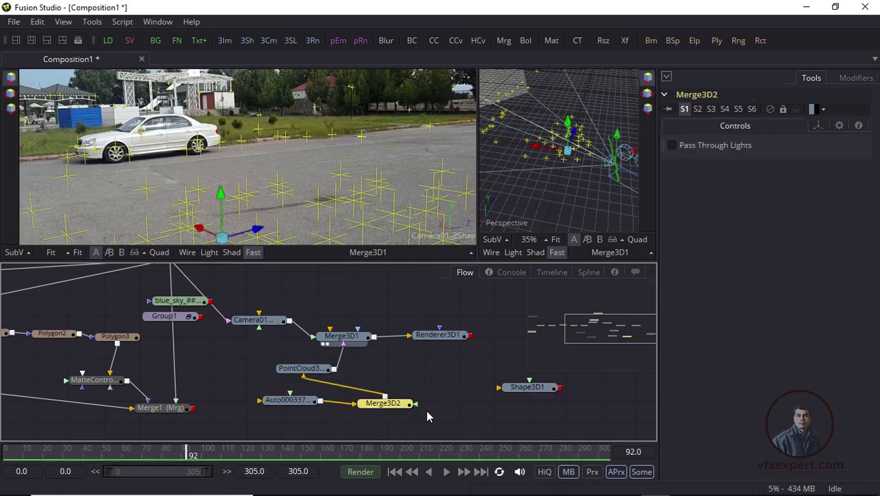
left_click(290, 405)
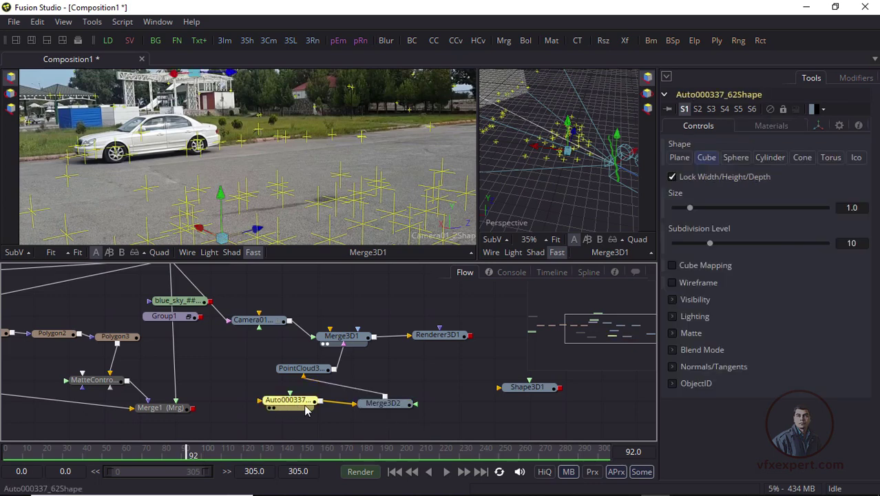
left_click_drag(307, 410, 298, 408)
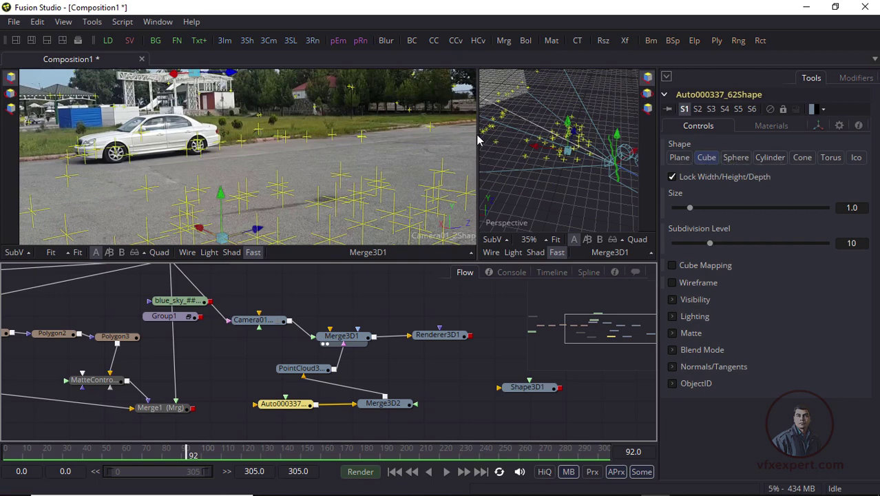
Step: Widen the perspective viewer and frame the image plane, camera and whole ground grid in it
left_click_drag(477, 137, 299, 135)
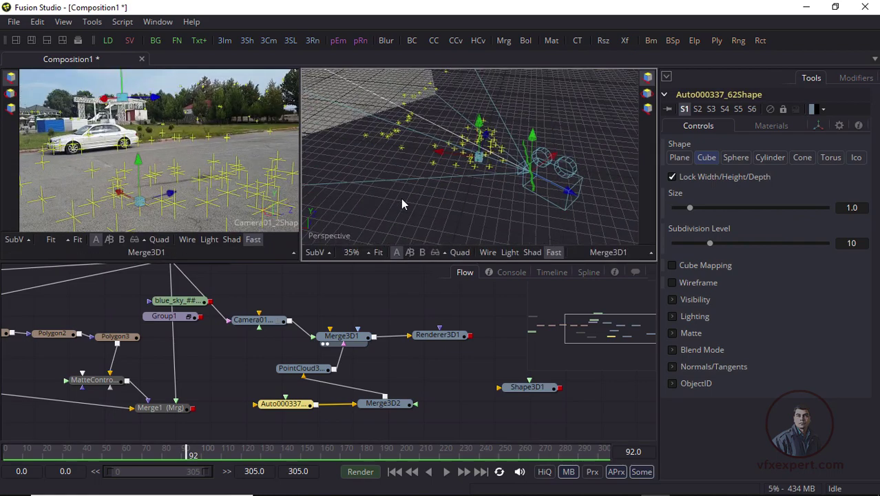
scroll(403, 203, "down", 2)
left_click_drag(447, 203, 389, 149)
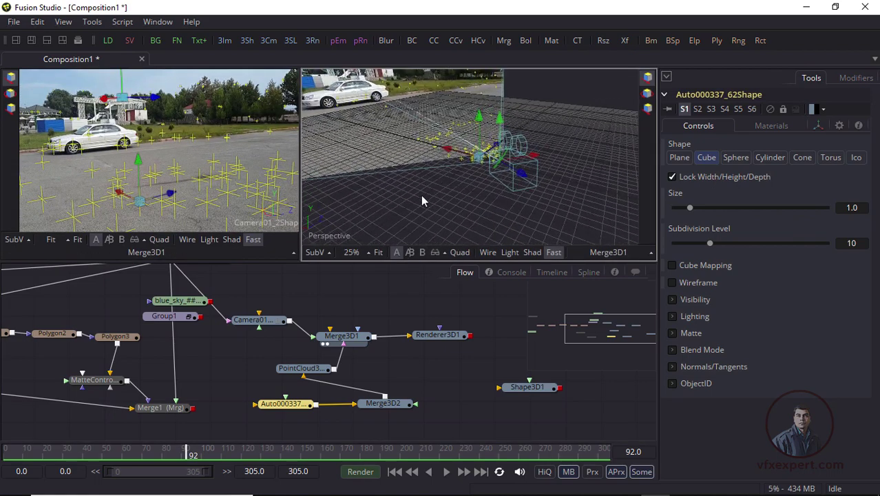
scroll(435, 201, "down", 5)
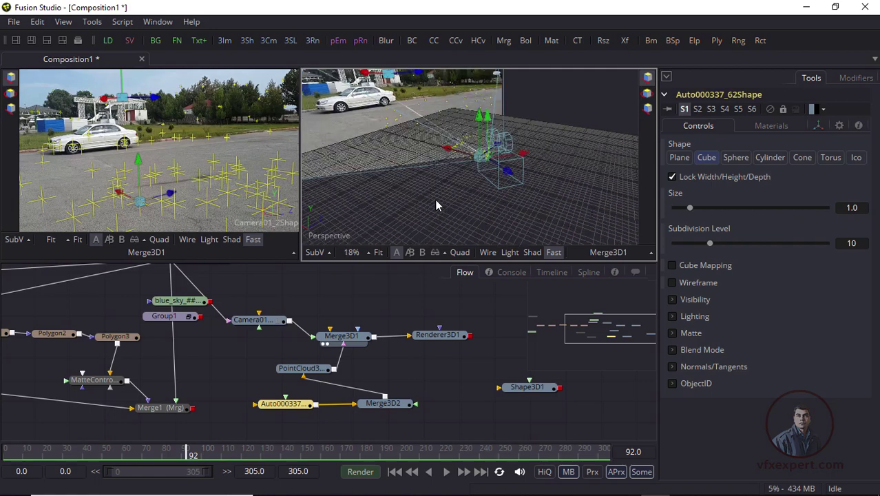
left_click_drag(435, 203, 403, 201)
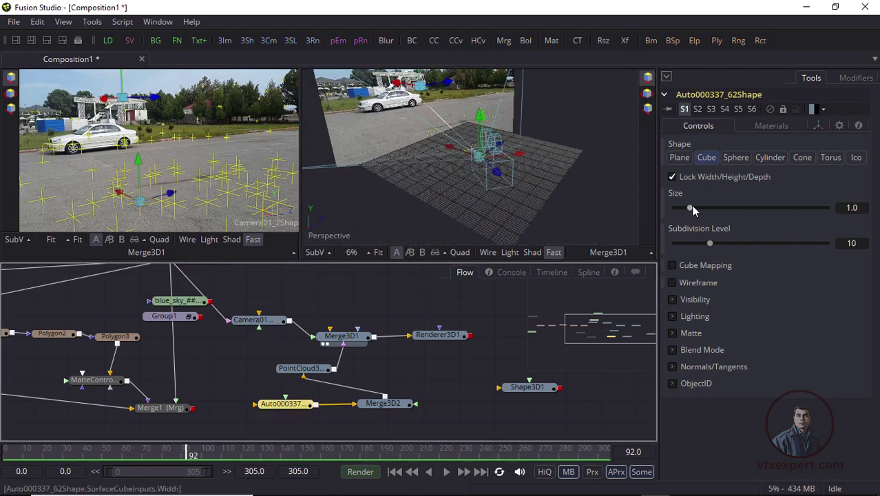
Step: Change the Auto000337_62Shape object from a cube to a sphere with a radius of 50
left_click_drag(689, 207, 760, 214)
left_click(735, 158)
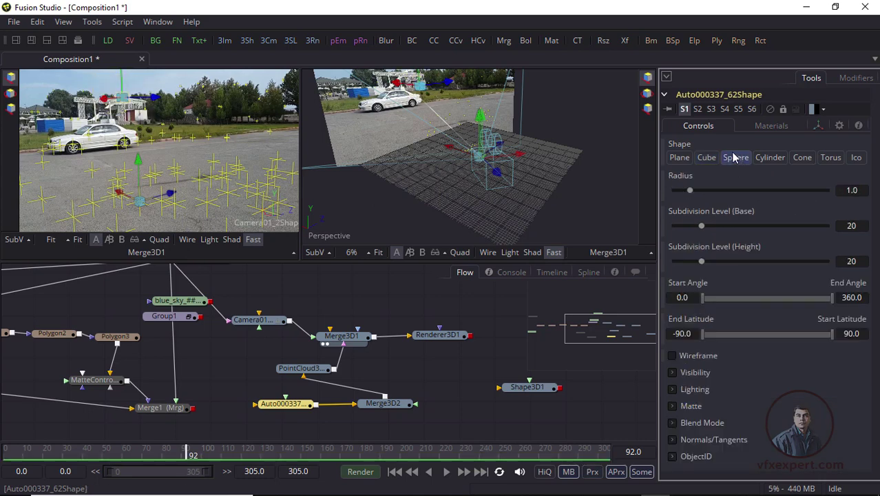
left_click_drag(690, 190, 862, 205)
left_click(851, 190)
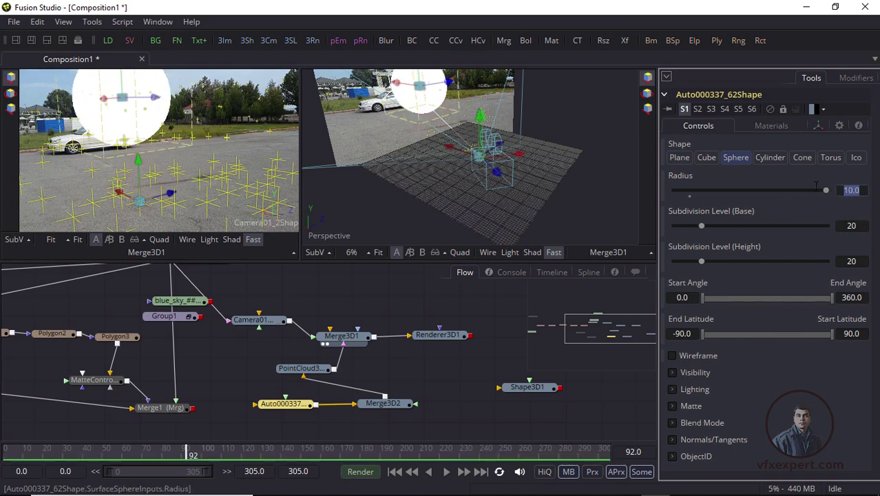
type("50")
key("Tab")
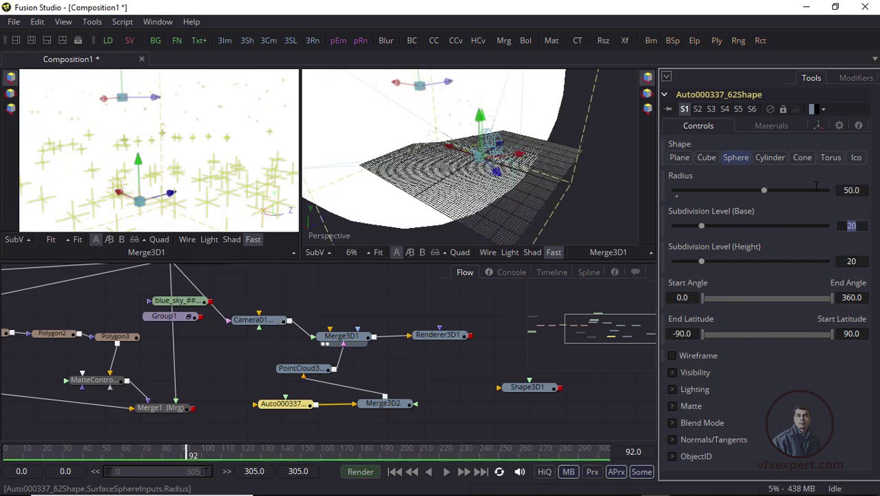
left_click(489, 315)
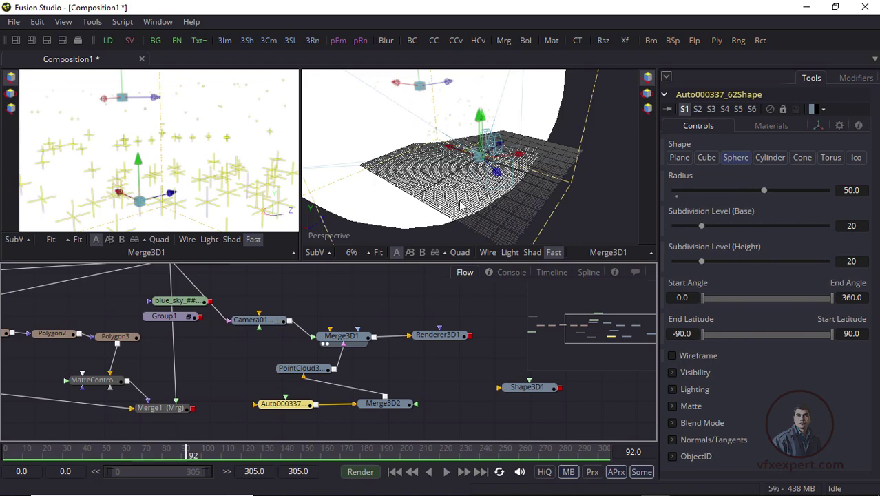
Step: Trim the large sphere to a curved band with start angle 118.8, end angle 321.0, start latitude 37.1 and end latitude -22.3
left_click(462, 205)
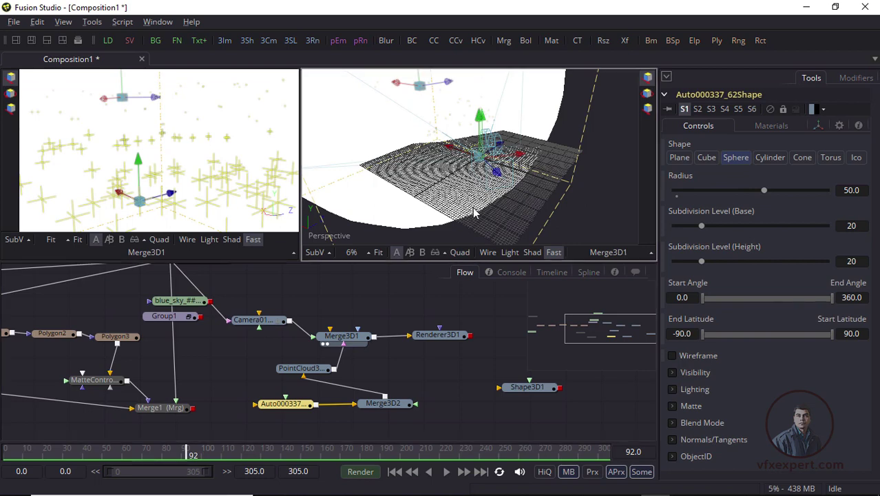
scroll(475, 213, "down", 5)
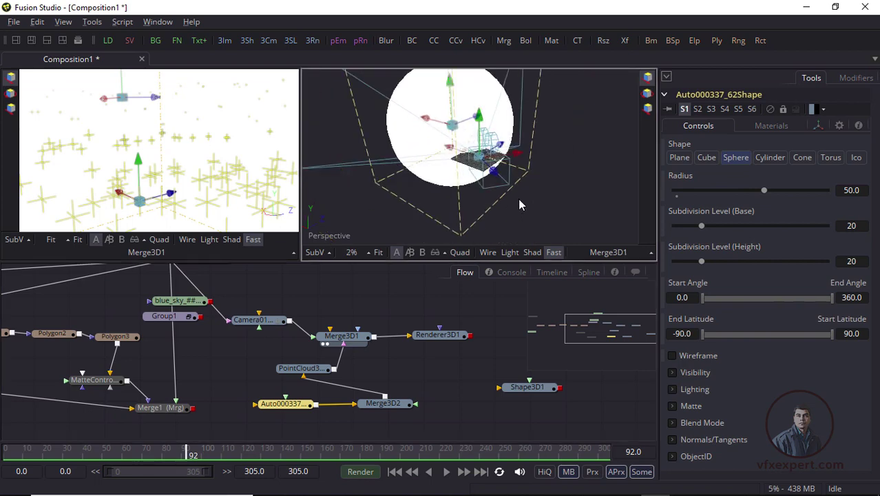
left_click_drag(520, 204, 498, 146)
left_click(425, 367)
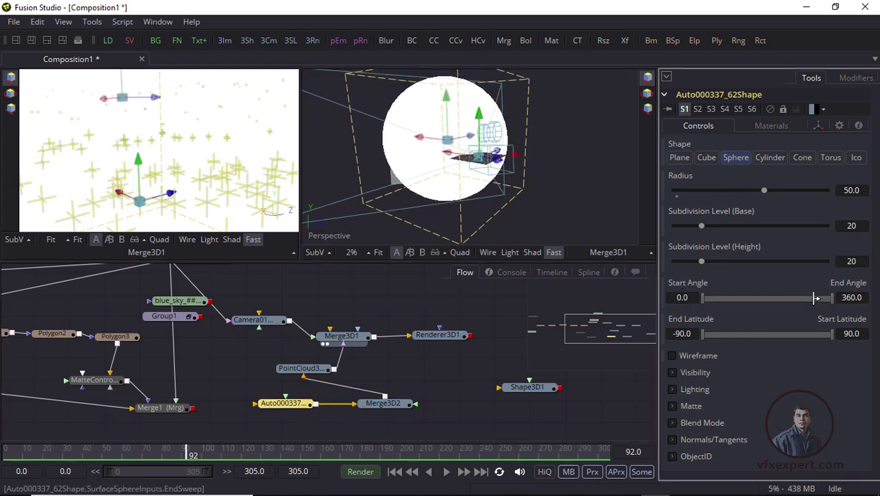
mouse_move(815, 297)
left_mouse_down()
mouse_move(760, 297)
mouse_move(831, 299)
mouse_move(817, 298)
left_mouse_up()
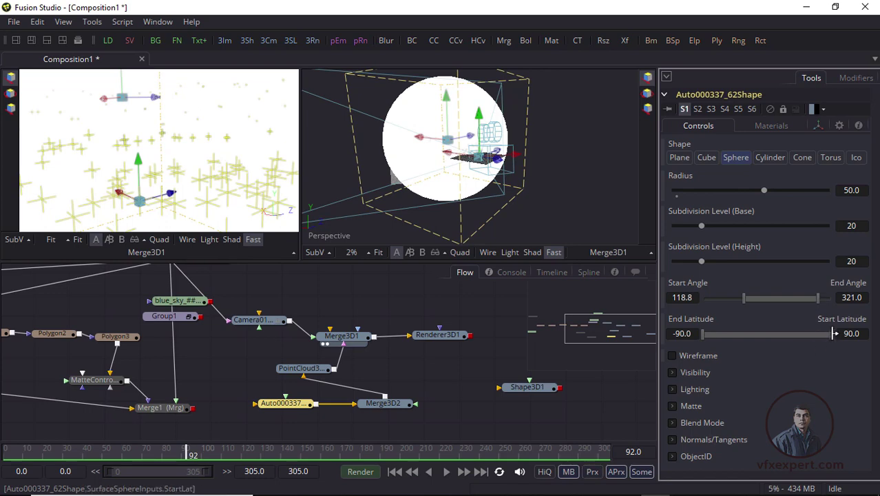
left_click_drag(835, 333, 793, 334)
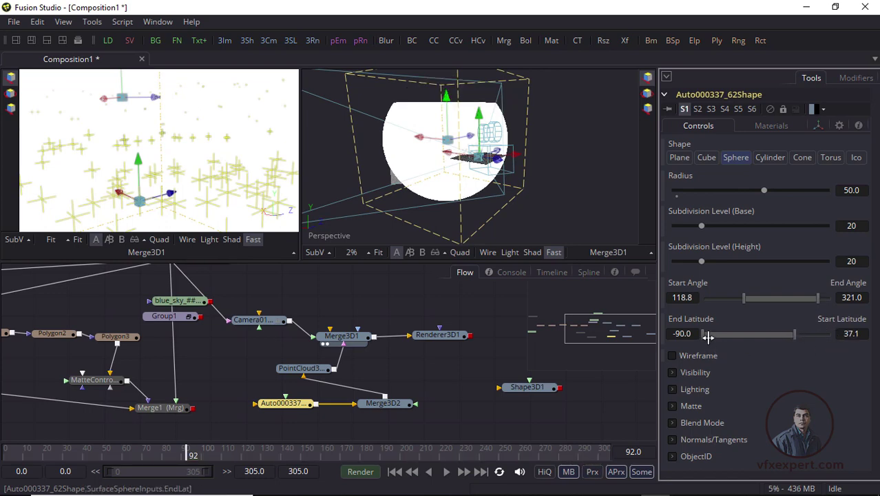
left_click_drag(700, 334, 751, 334)
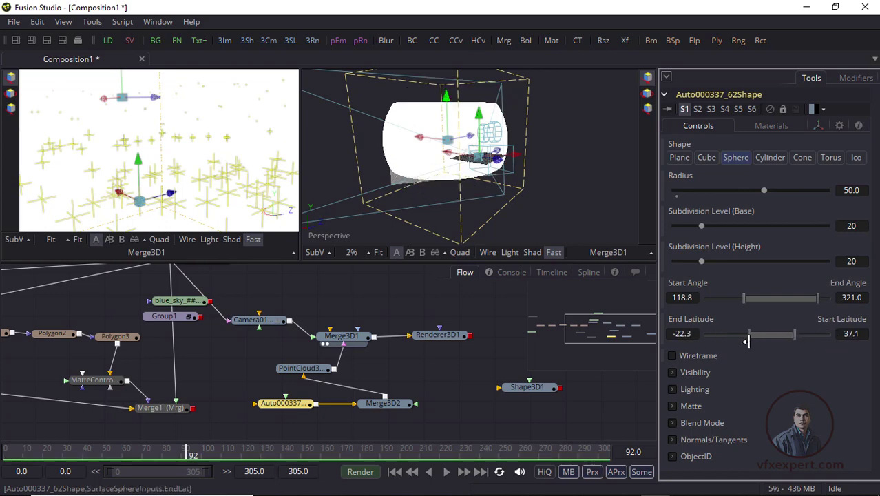
key("alt+space")
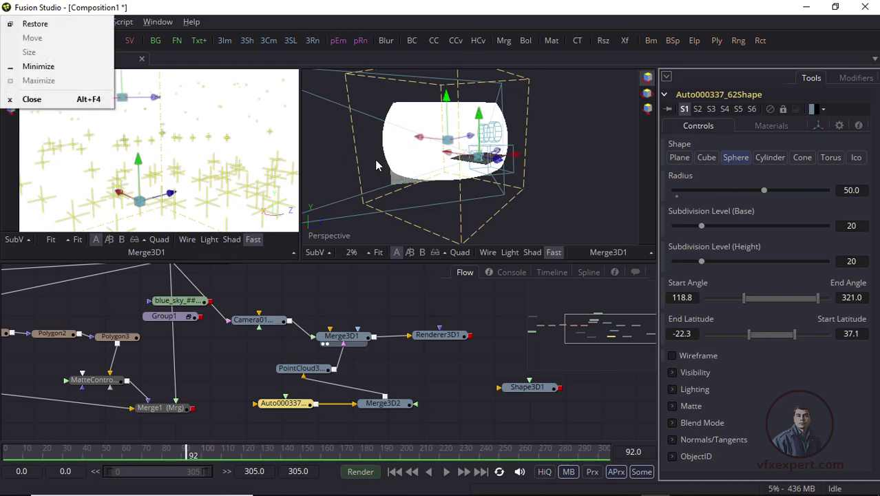
key("Escape")
left_click_drag(330, 181, 428, 184)
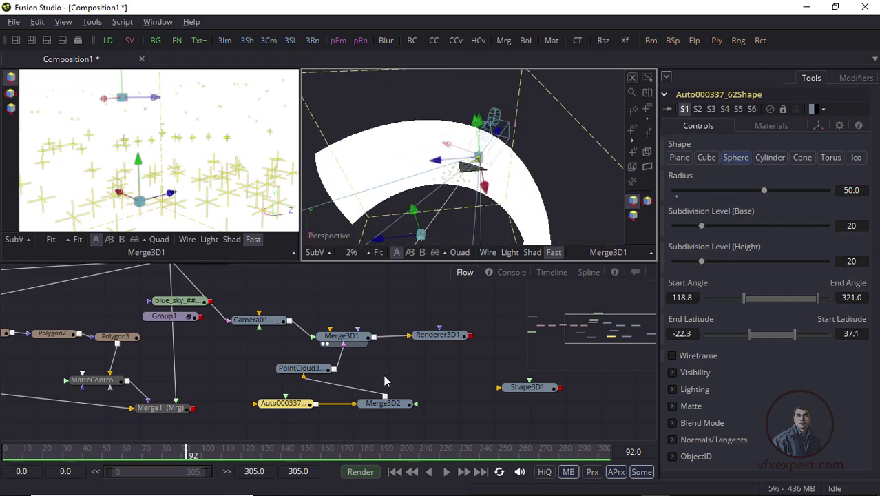
Step: Move the blue_sky loader beside the Auto000337_62Shape node and connect it as the sphere's material
left_click_drag(385, 361, 468, 382)
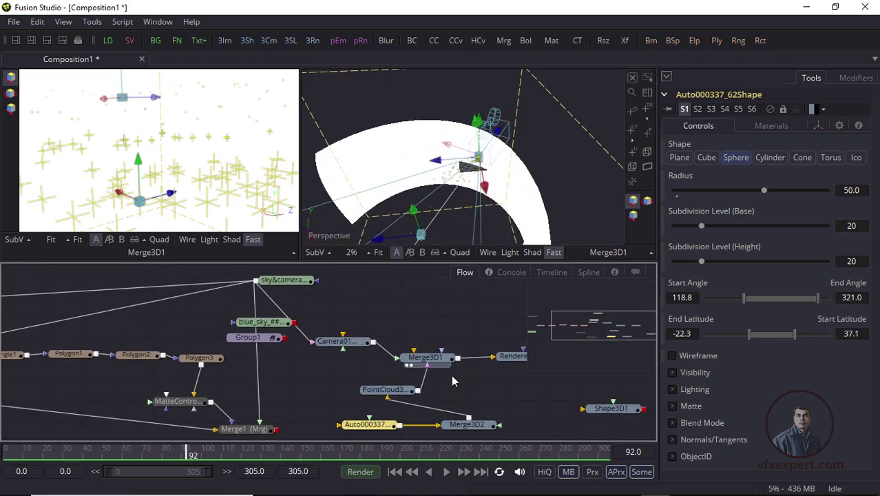
left_click_drag(270, 324, 299, 405)
left_click_drag(343, 337, 309, 277)
mouse_move(335, 369)
left_mouse_down()
mouse_move(364, 369)
mouse_move(351, 370)
left_mouse_up()
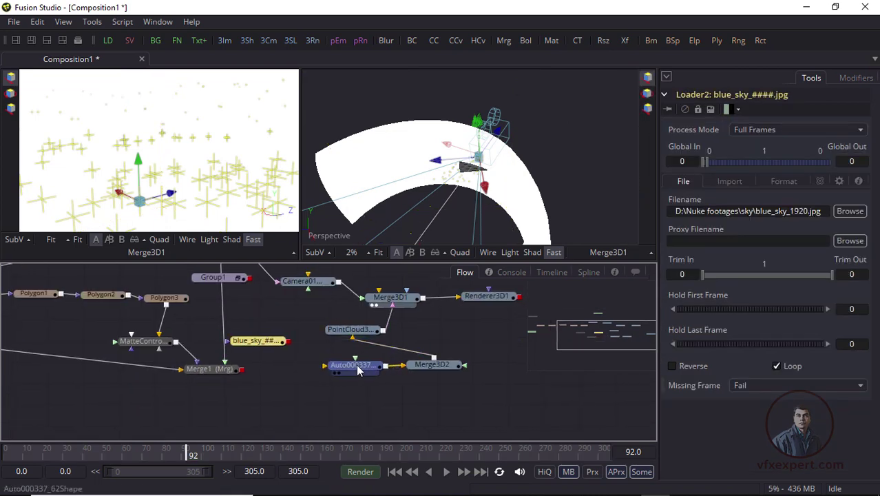
left_click_drag(278, 341, 322, 365)
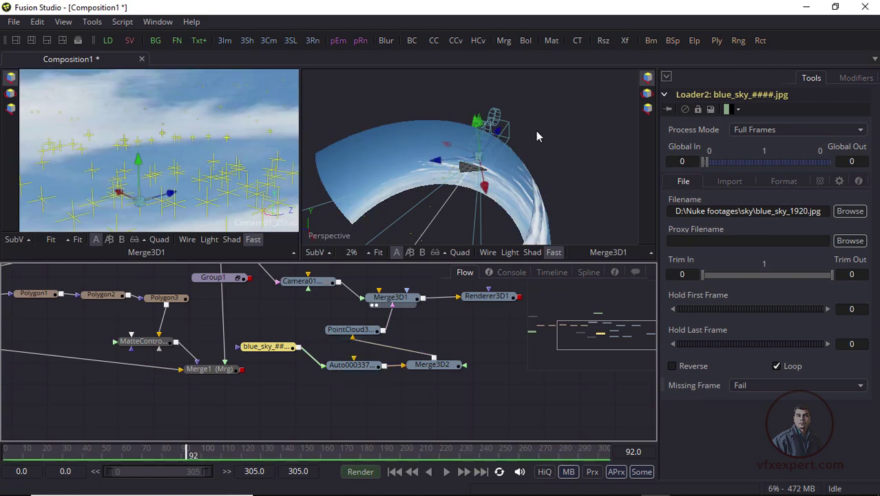
Step: View the sky-textured sphere from another angle, select the Auto000337_62Shape node and go to frame 0
left_click_drag(535, 131, 484, 177)
left_click(349, 365)
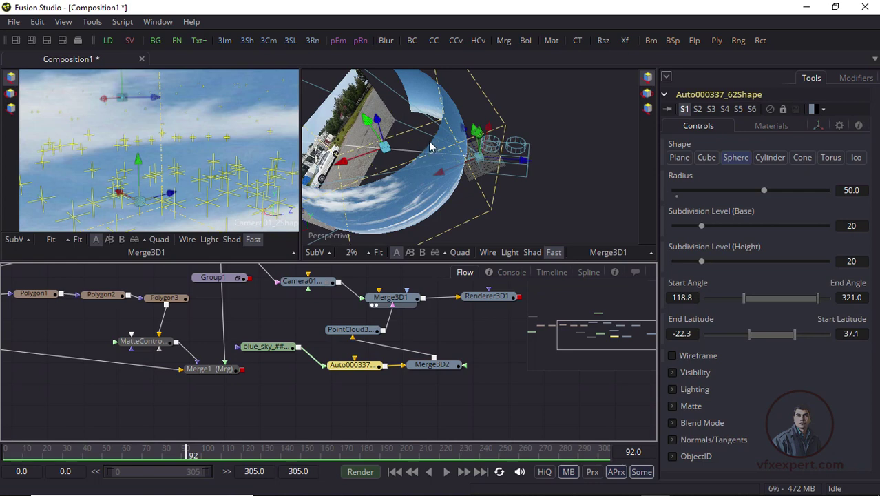
left_click_drag(265, 451, 2, 451)
left_click(569, 115)
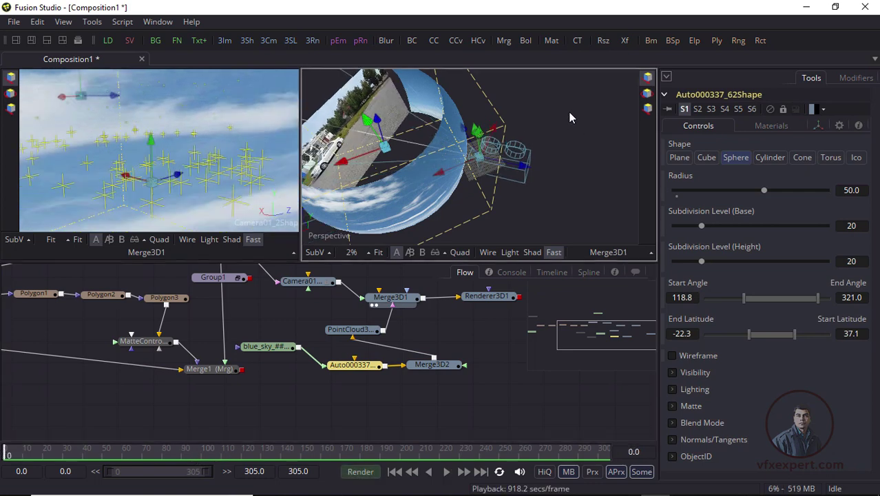
Step: Show Merge3D1 in a single viewer with the perspective camera and frame the sky band, image plane and tracked camera
left_click(17, 43)
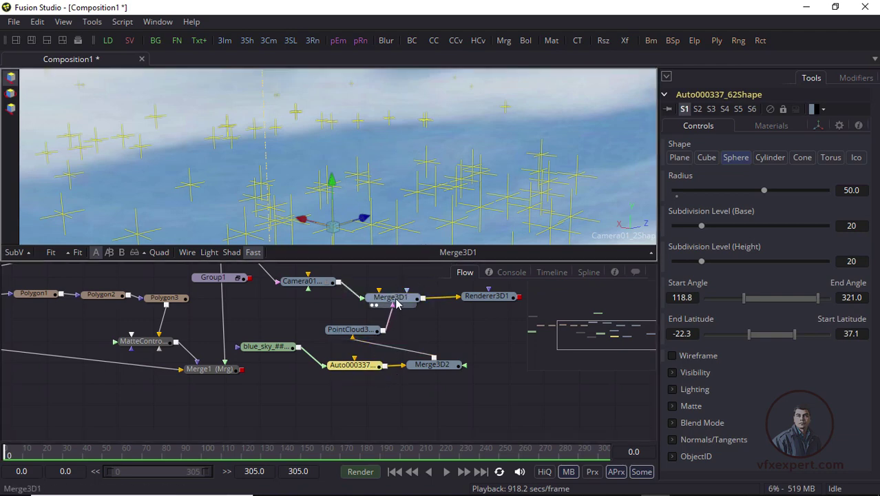
right_click(393, 154)
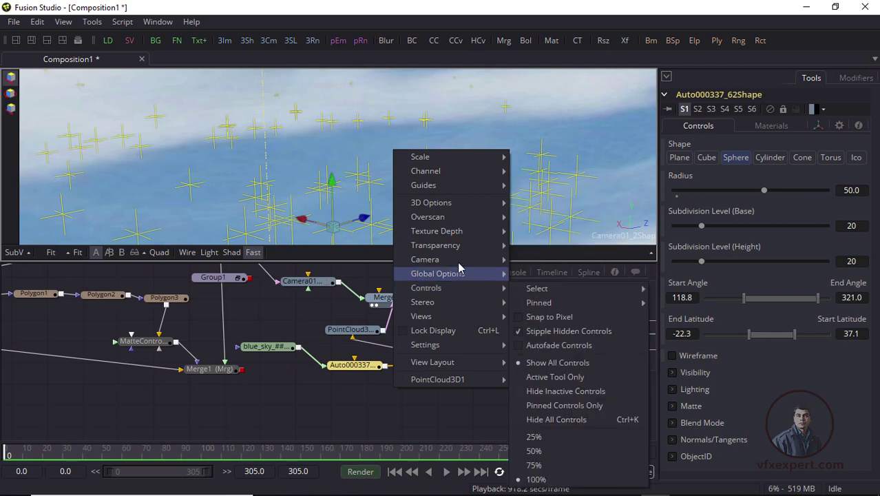
mouse_move(447, 260)
left_click(547, 291)
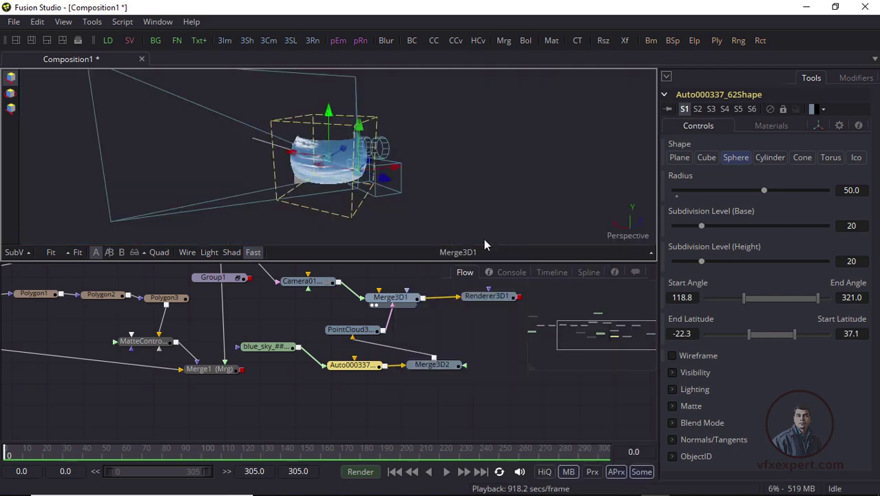
scroll(418, 170, "up", 6)
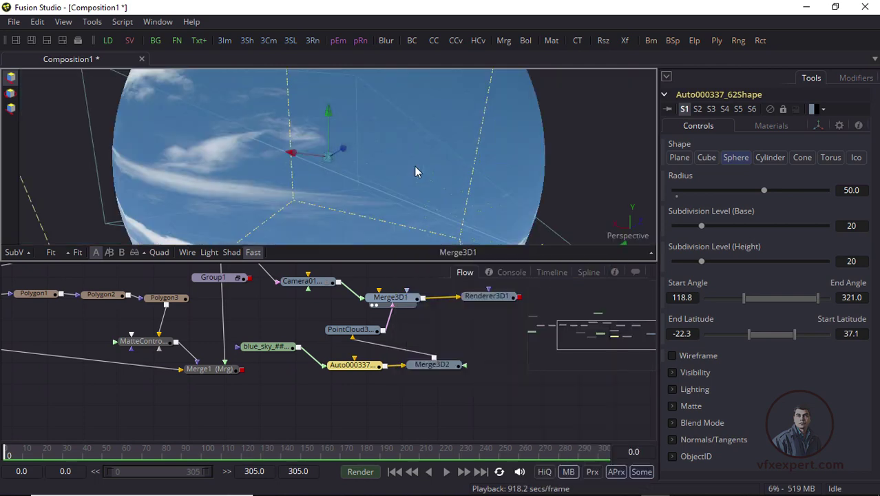
left_click_drag(413, 170, 258, 203)
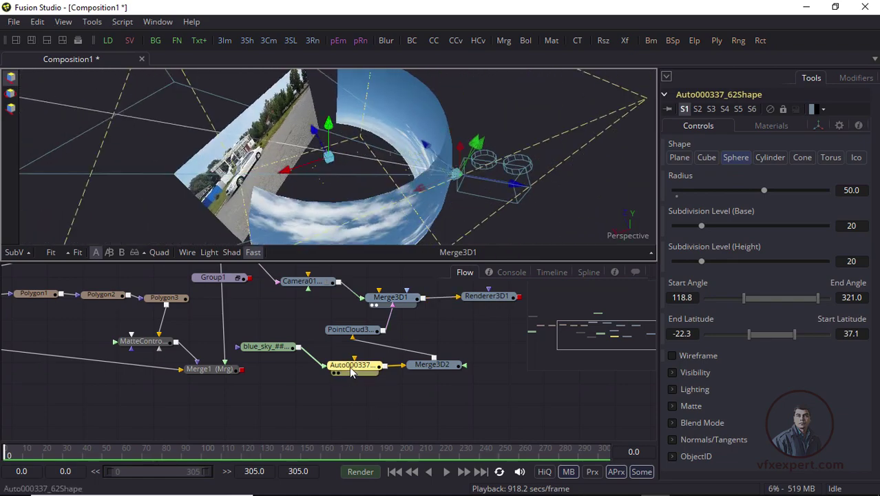
Step: Set the sky sphere's Y rotation to 186.9 and orbit around to view it from the camera's side
left_click(817, 126)
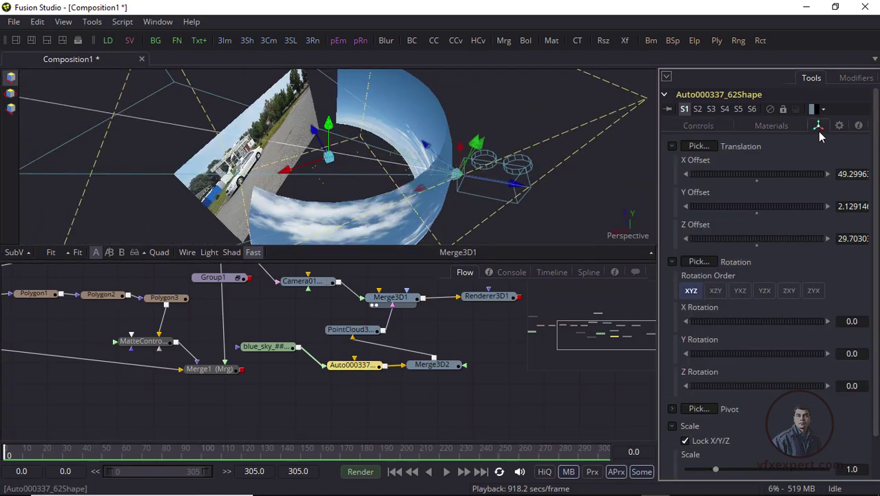
left_click_drag(706, 355, 770, 353)
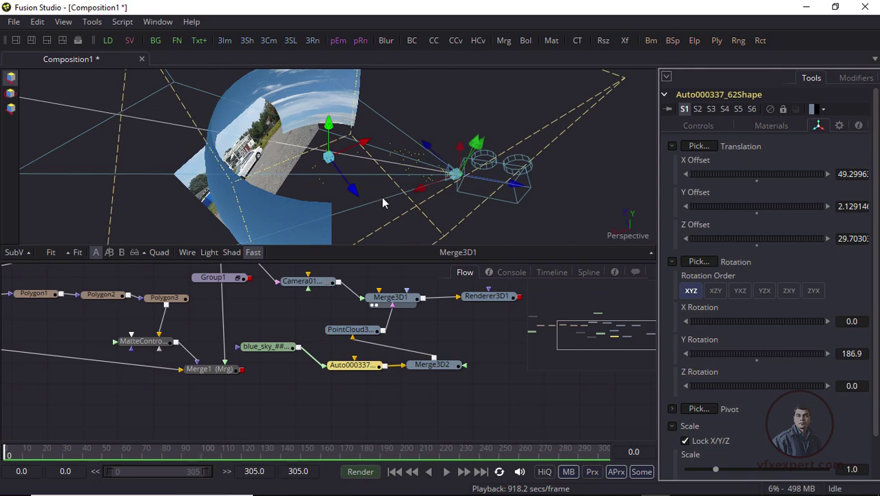
left_click_drag(381, 196, 227, 110)
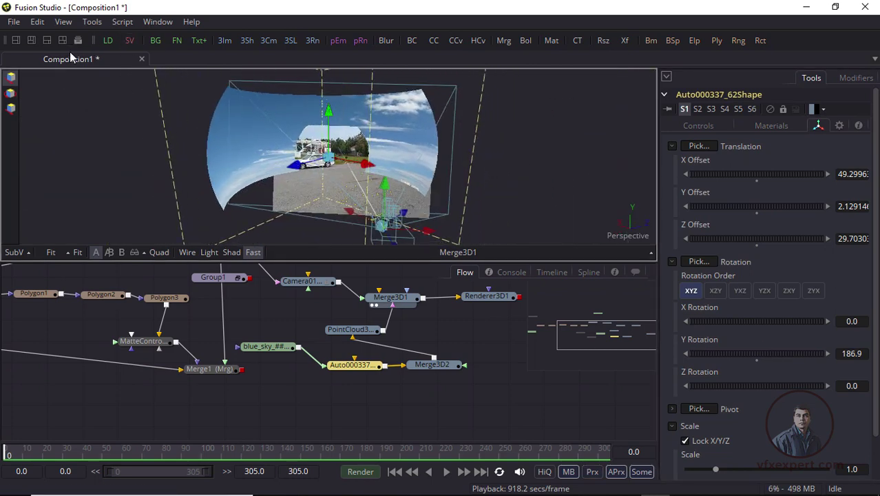
Step: Switch to two side-by-side viewers and show the Renderer3D1 output in the second one
left_click(31, 41)
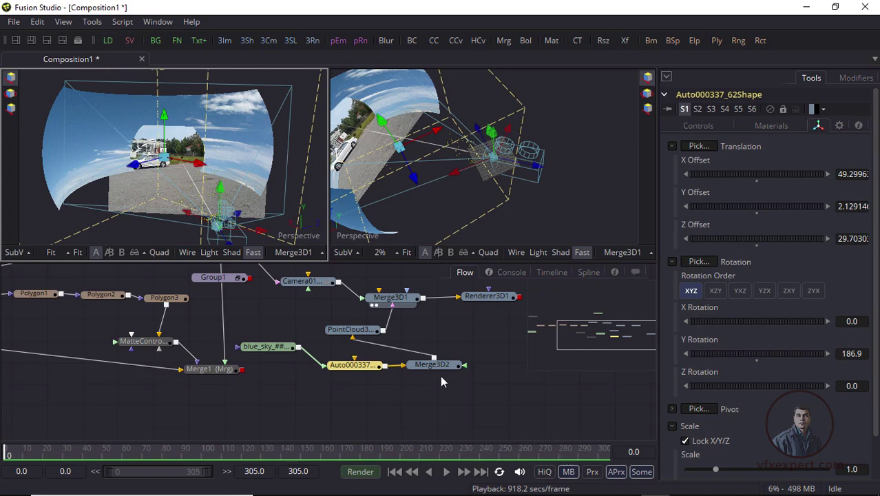
key("2")
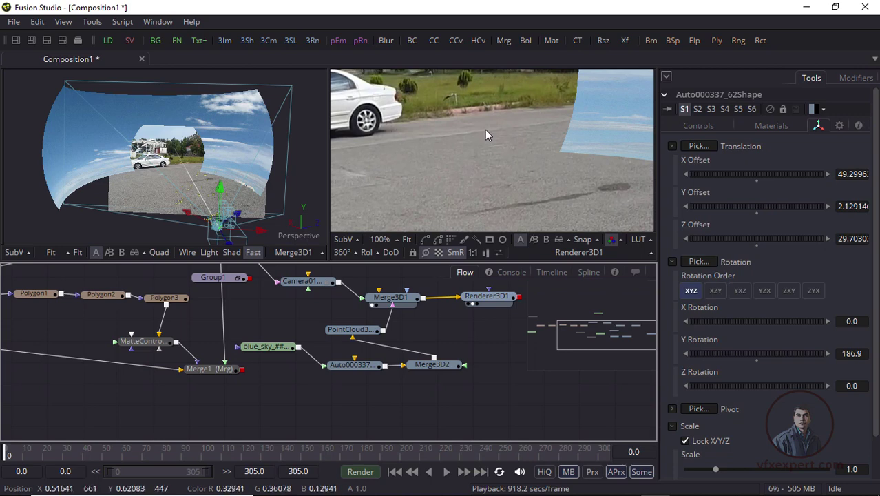
scroll(261, 344, "up", 5)
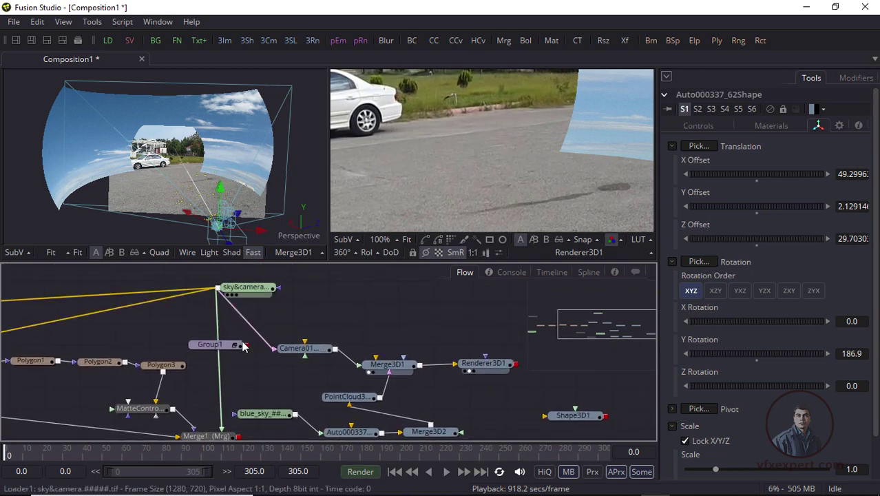
Step: Move Group1 aside, disconnect the sky&camera footage from the Camera01 node, and check the fitted sky render through frame 280
left_click_drag(227, 386, 284, 390)
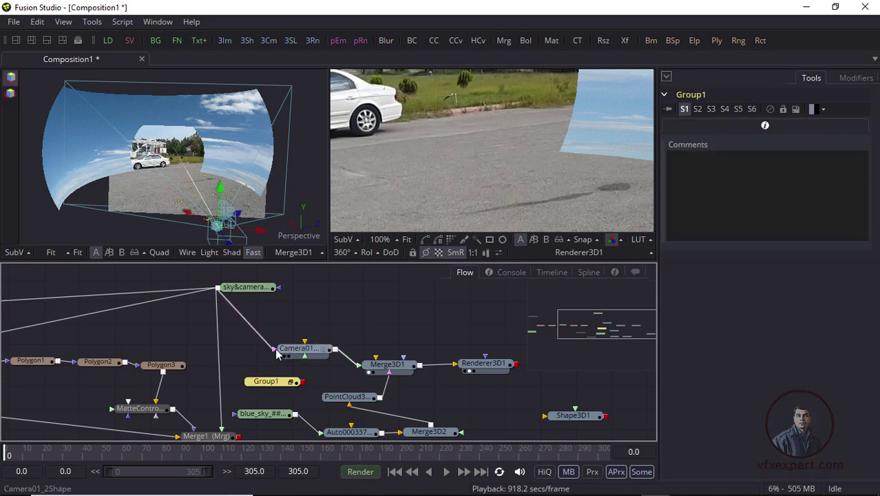
left_click_drag(263, 348, 379, 170)
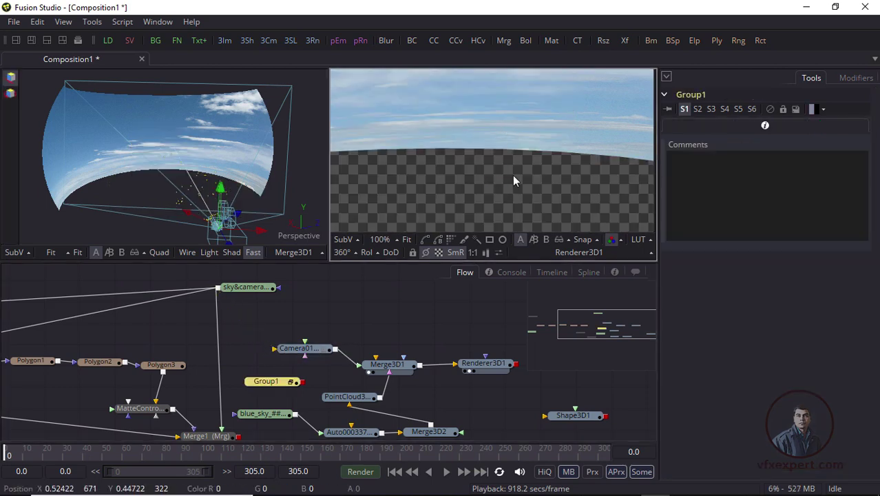
key("ctrl+f")
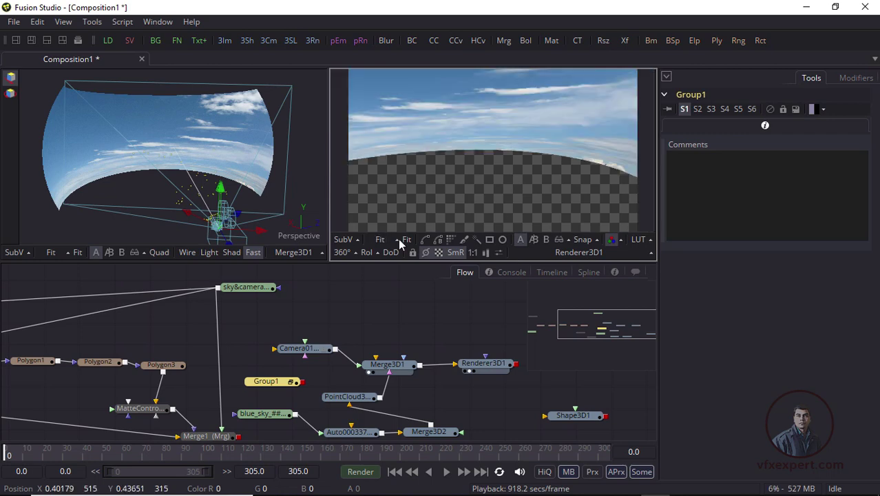
left_click(151, 455)
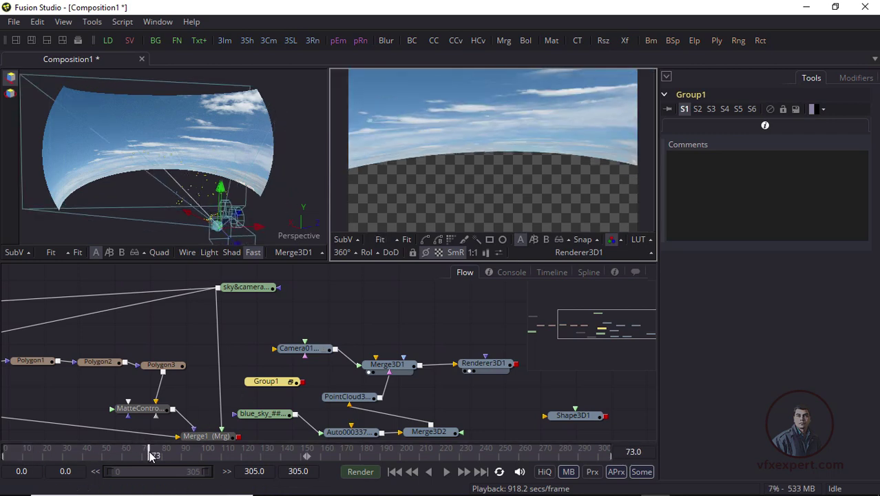
left_click_drag(151, 455, 561, 462)
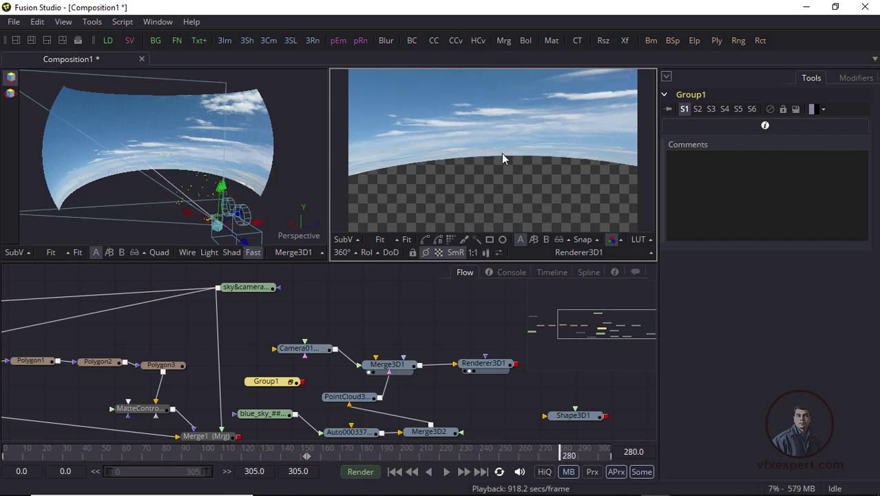
Step: Extend the sky sphere downward by setting the Auto000337_62Shape end latitude to -36.2
left_click_drag(354, 438, 384, 404)
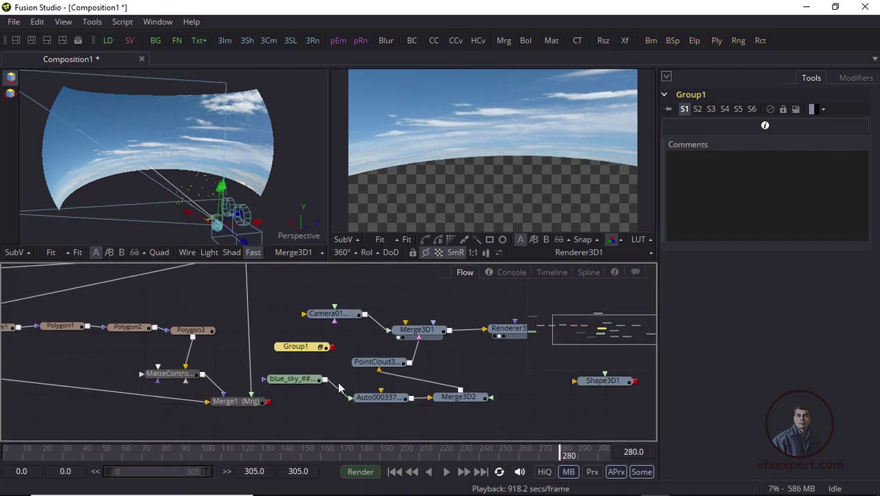
left_click(380, 398)
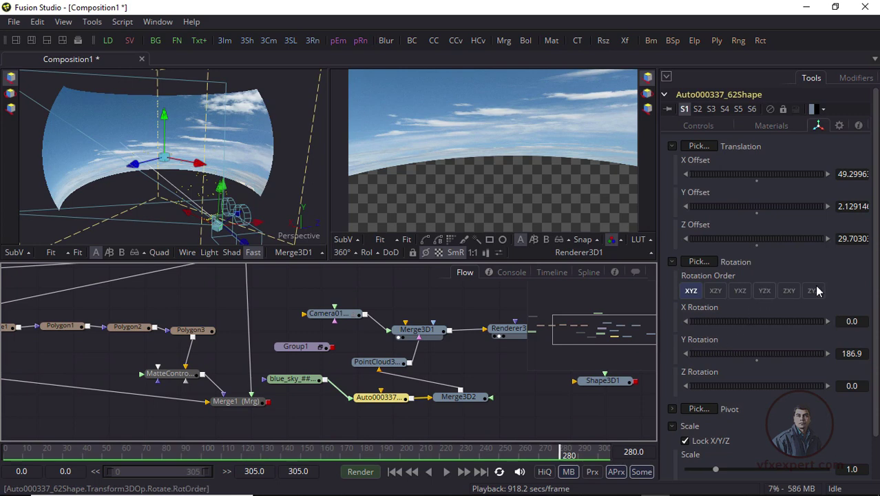
left_click(698, 126)
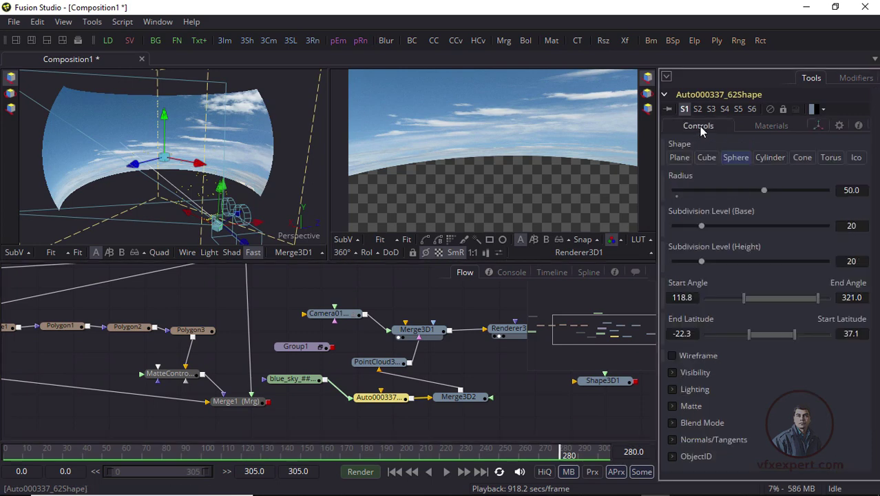
left_click_drag(745, 333, 736, 333)
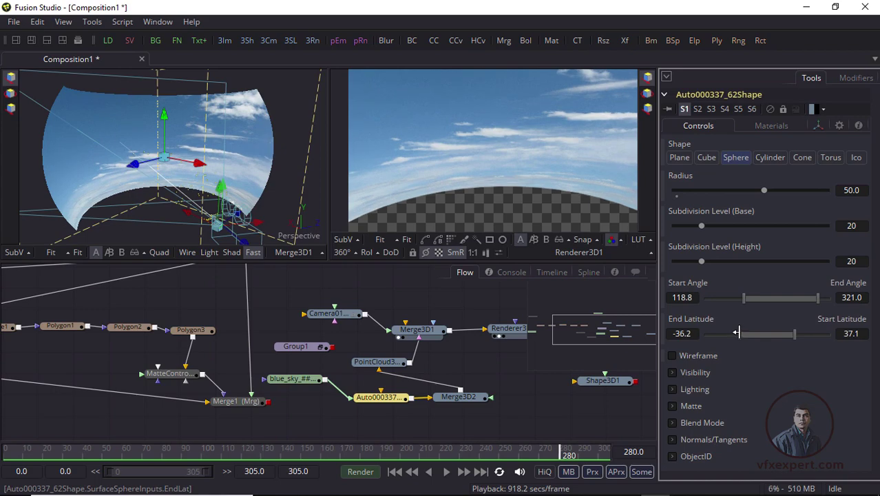
Step: Show the Merge1 output with the keyed-out sky in the viewer and go to frame 46
left_click_drag(396, 366, 264, 355)
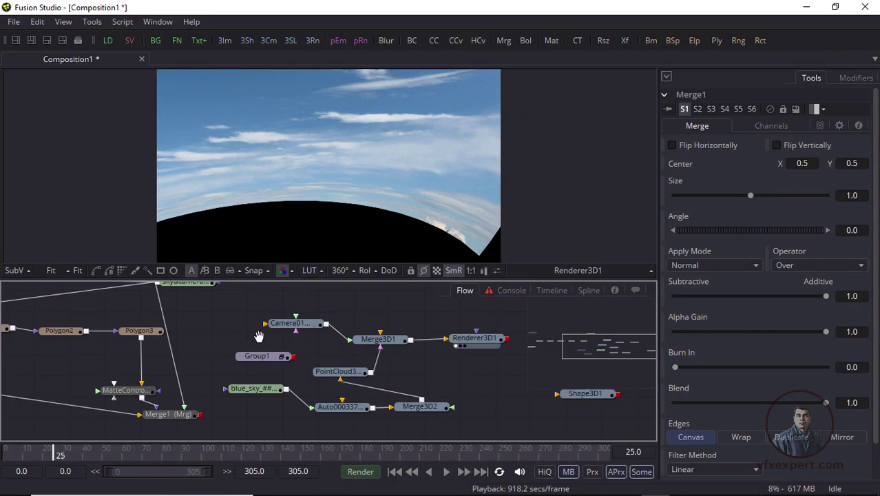
left_click_drag(259, 335, 294, 340)
left_click_drag(248, 404, 310, 147)
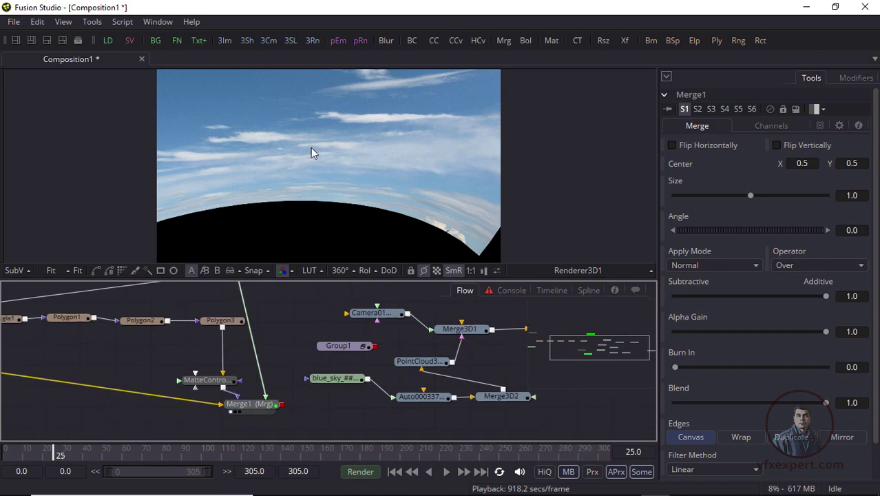
left_click(100, 446)
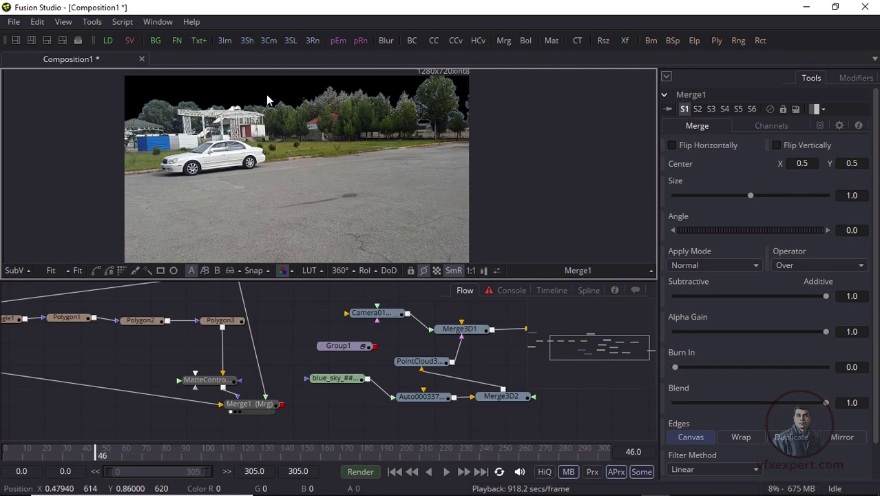
Step: Add a Merge node with Renderer3D1 as background and Merge1 as foreground, and align Merge1 level with it
left_click_drag(424, 347, 350, 355)
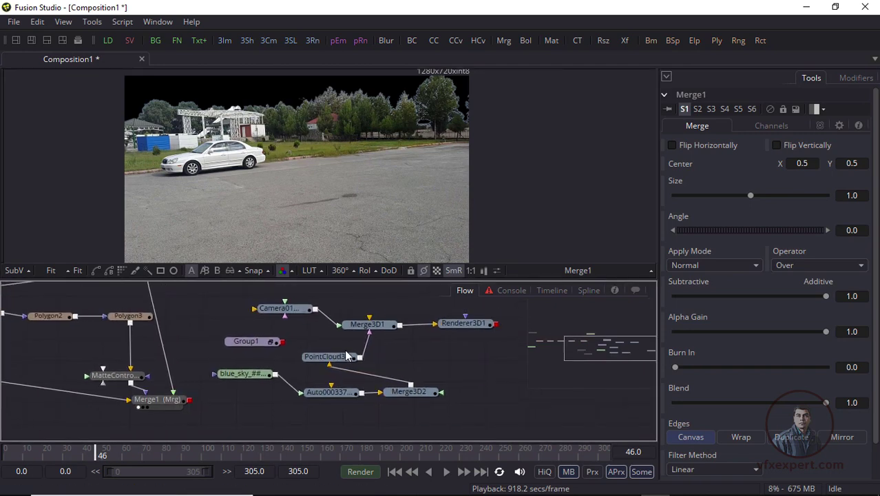
left_click_drag(472, 331, 468, 323)
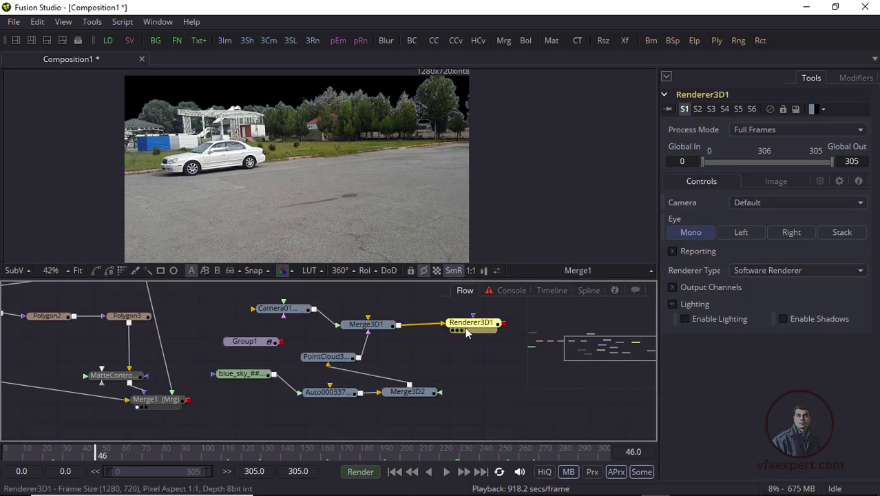
left_click(170, 405)
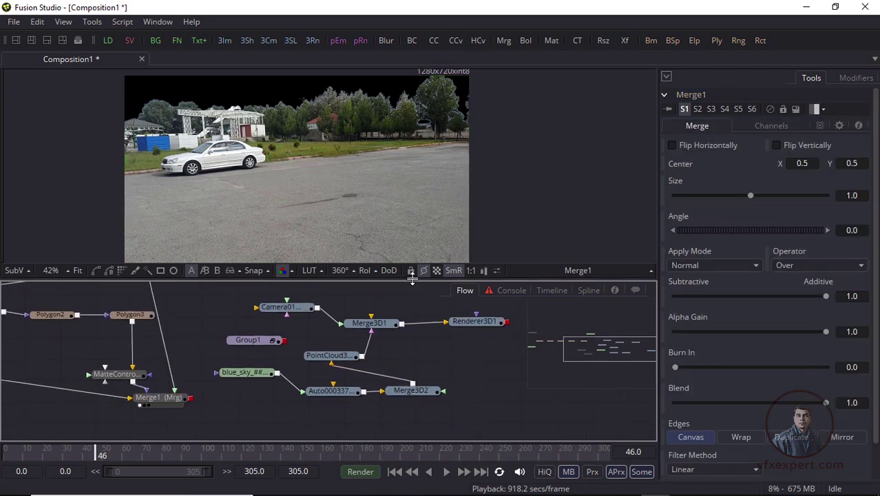
left_click_drag(412, 279, 413, 261)
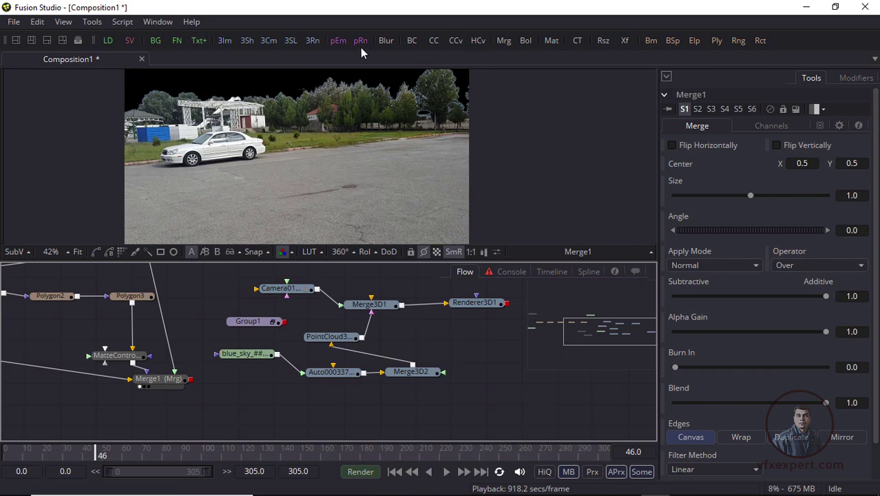
left_click_drag(503, 41, 496, 413)
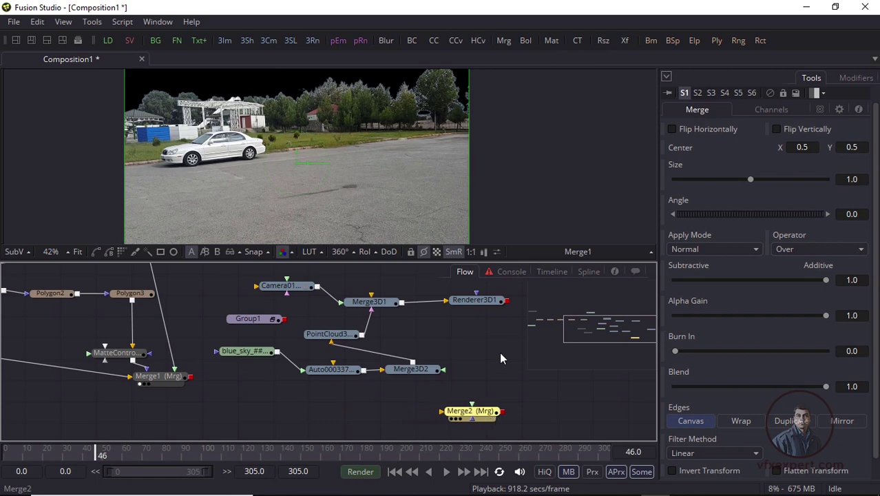
left_click_drag(507, 301, 484, 413)
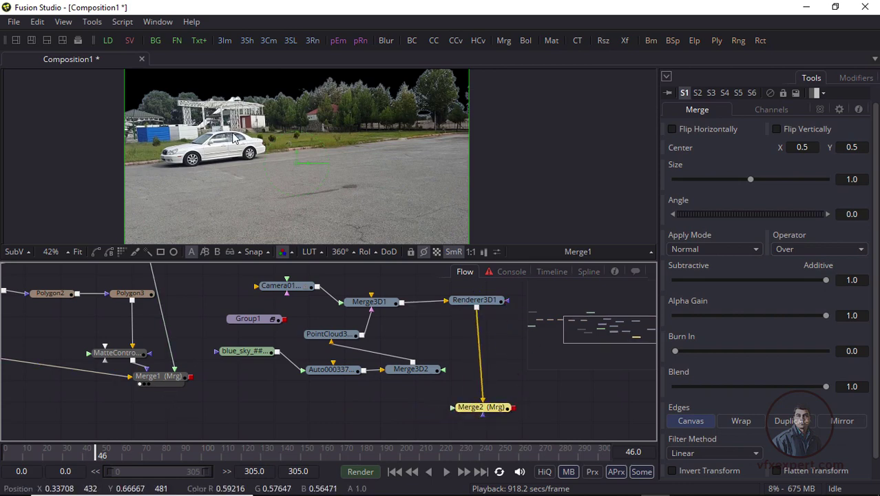
left_click_drag(191, 378, 455, 407)
left_click_drag(156, 376, 152, 405)
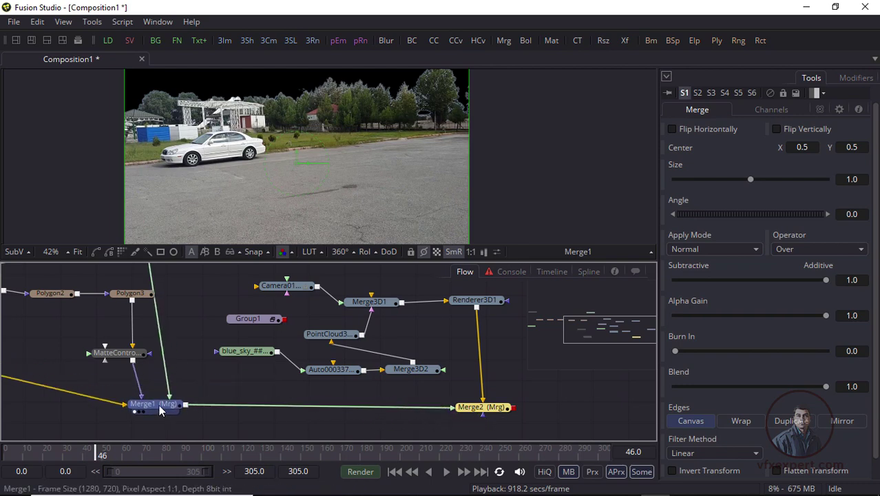
left_click(479, 301)
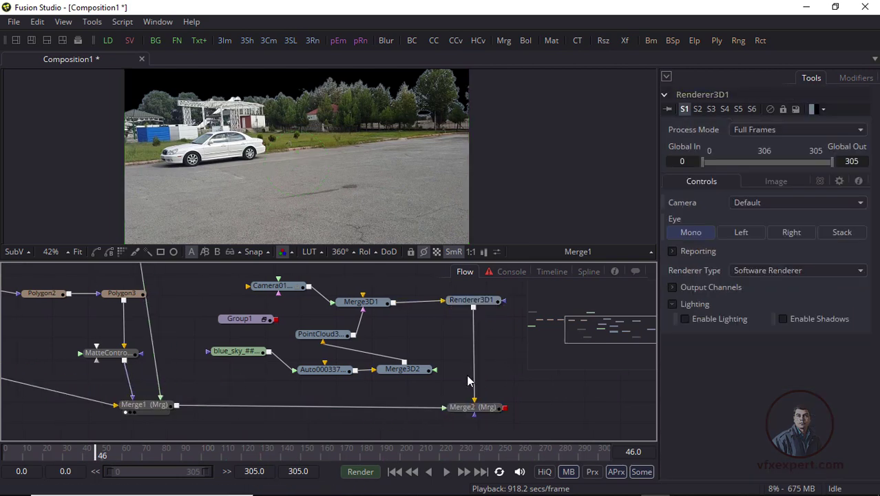
left_click_drag(466, 373, 409, 371)
left_click_drag(513, 358, 479, 363)
left_click(478, 363)
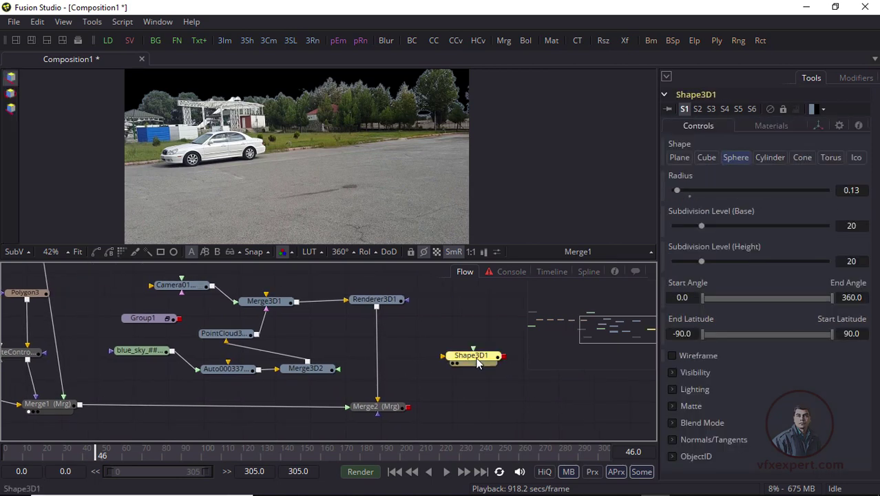
key("Delete")
left_click_drag(421, 380, 463, 366)
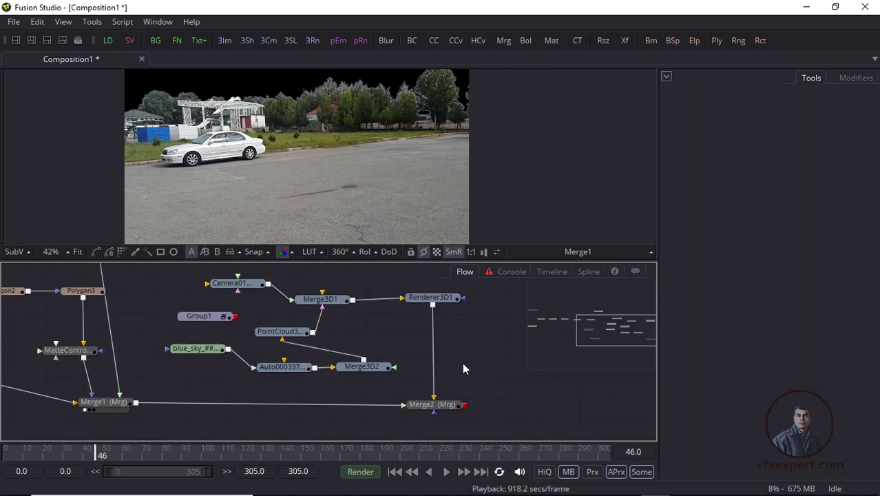
Step: Show the Merge2 composite in the viewer and go to frame 44
left_click_drag(347, 163, 347, 162)
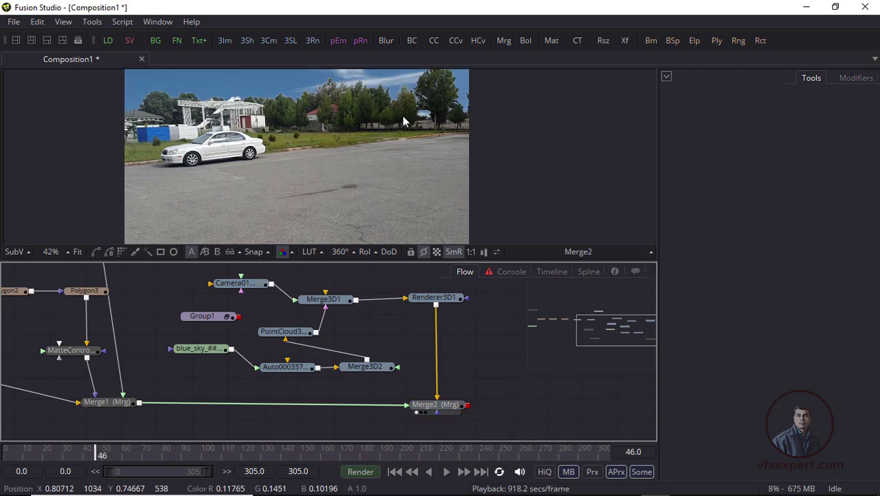
left_click(344, 181)
left_click_drag(344, 181, 344, 159)
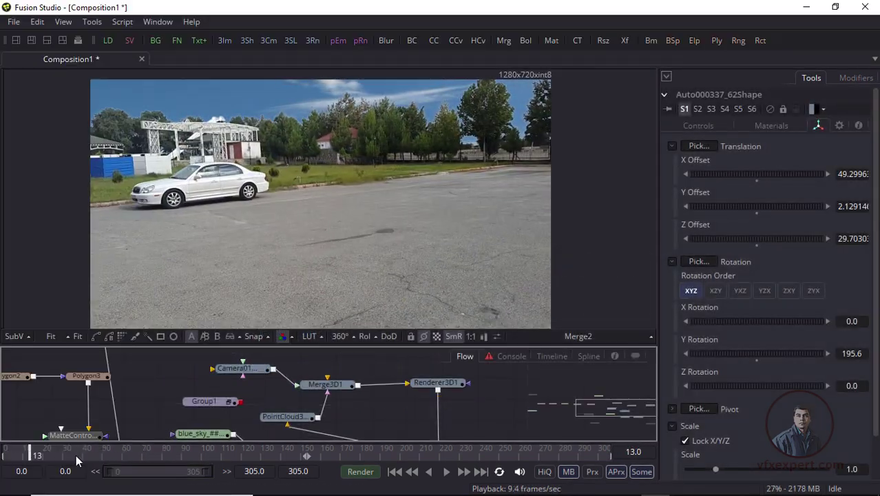
left_click_drag(30, 455, 94, 464)
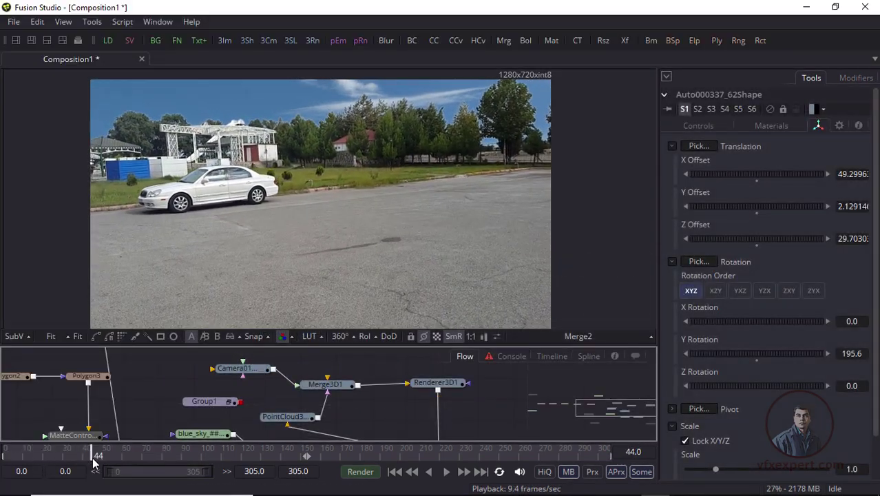
Step: Show the Renderer3D1 sky render at frame 44 in the viewer and enlarge the node flow area
left_click(440, 382)
key("1")
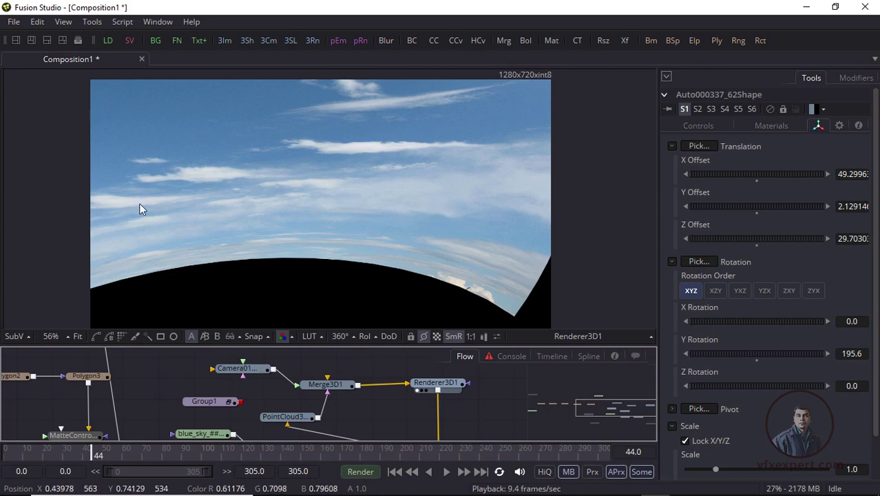
left_click(352, 362)
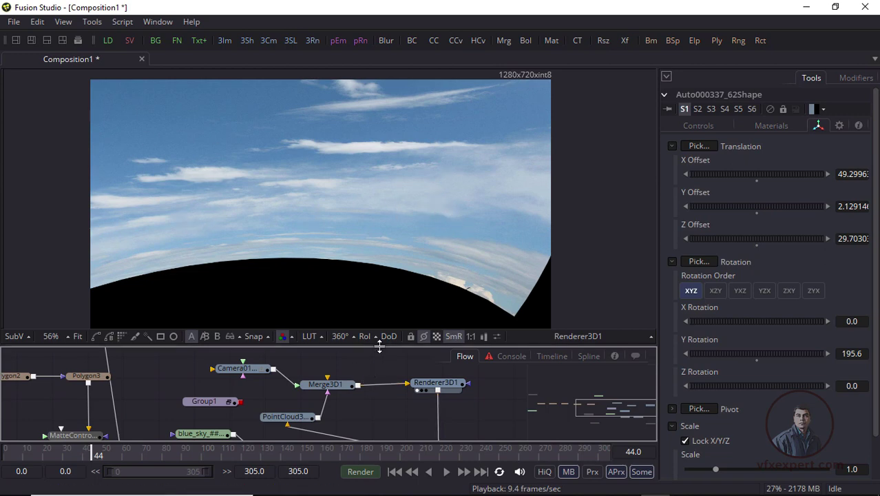
left_click_drag(379, 345, 381, 287)
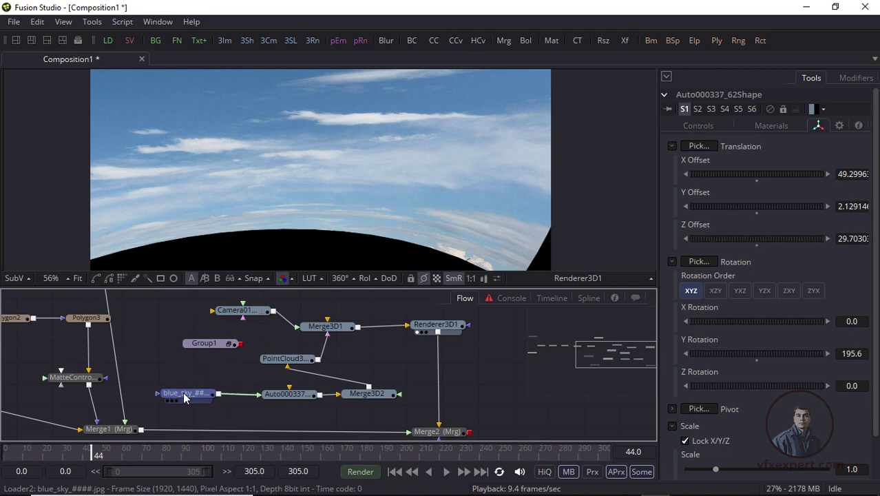
Step: Insert a Transform node between the blue_sky image and the Auto000337_62Shape sphere and flip the image vertically
left_click(180, 394)
right_click(184, 397)
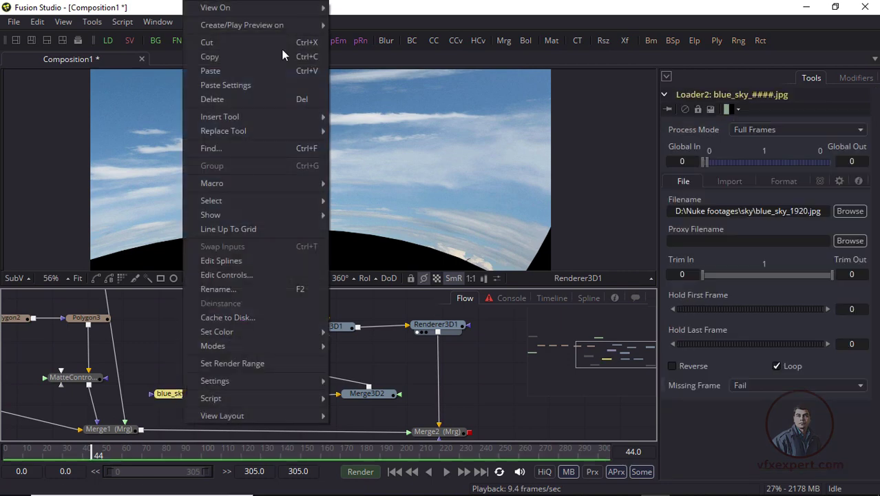
left_click(363, 354)
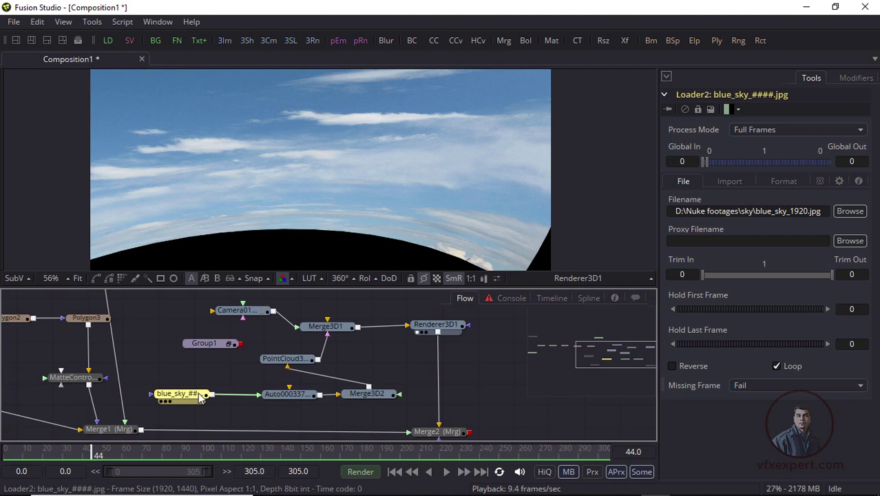
key("ctrl+space")
type("tra")
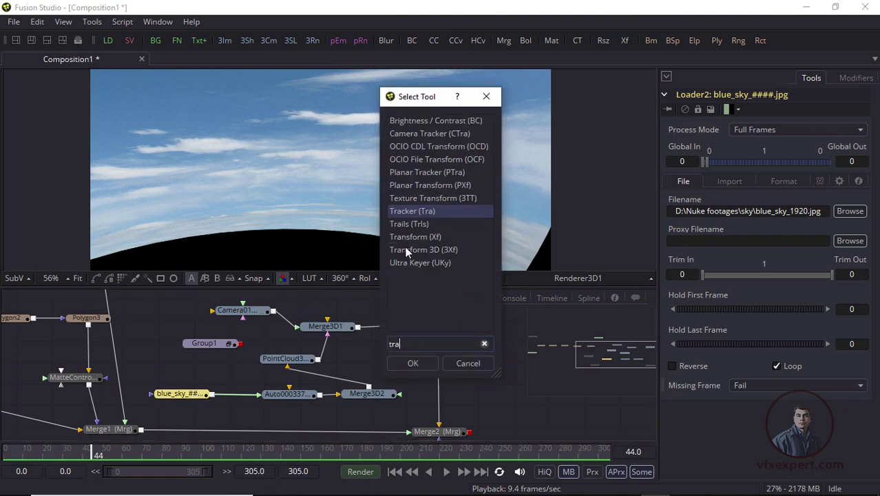
left_click(413, 236)
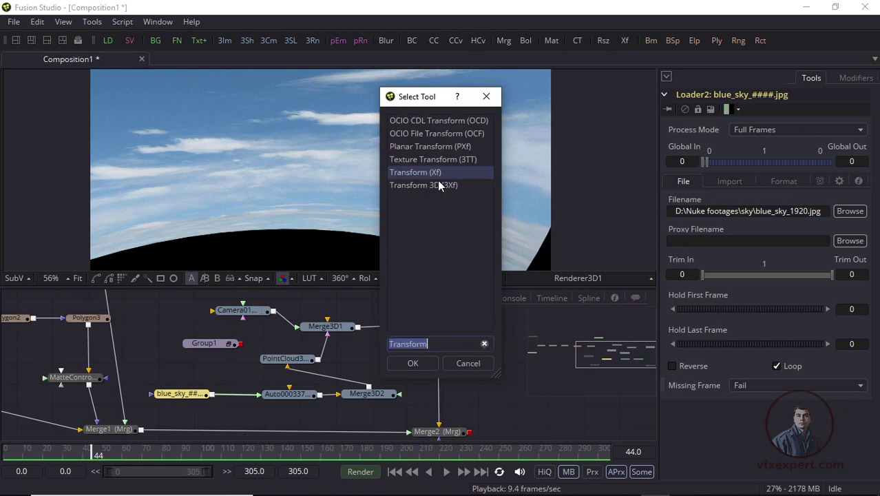
left_click(399, 363)
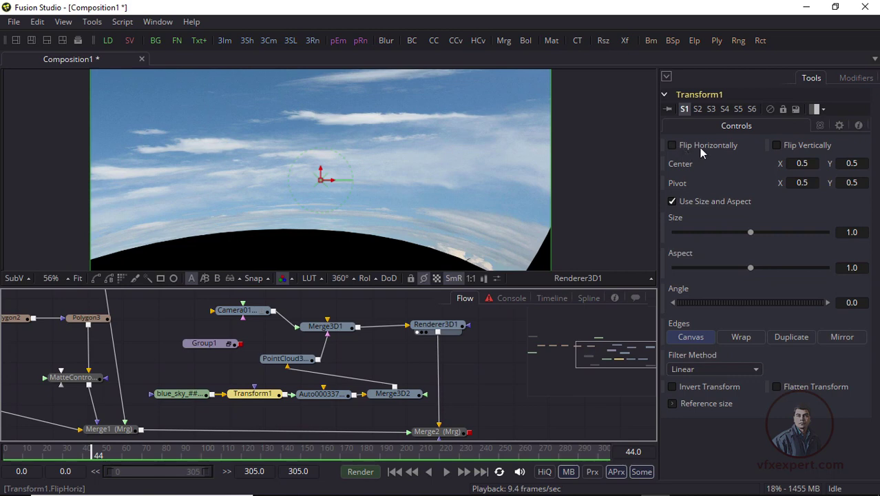
left_click(776, 145)
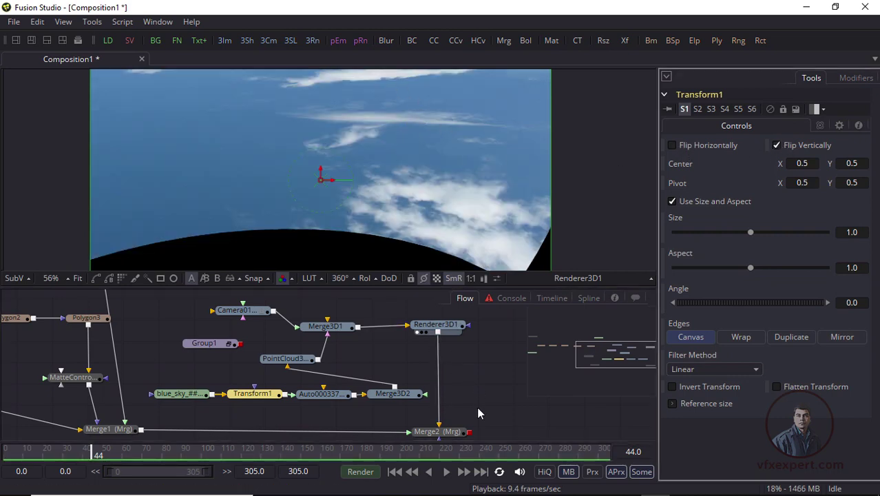
Step: Show the Merge2 composite in the viewer and examine the flipped sky behind the trees up close
left_click_drag(437, 430, 434, 226)
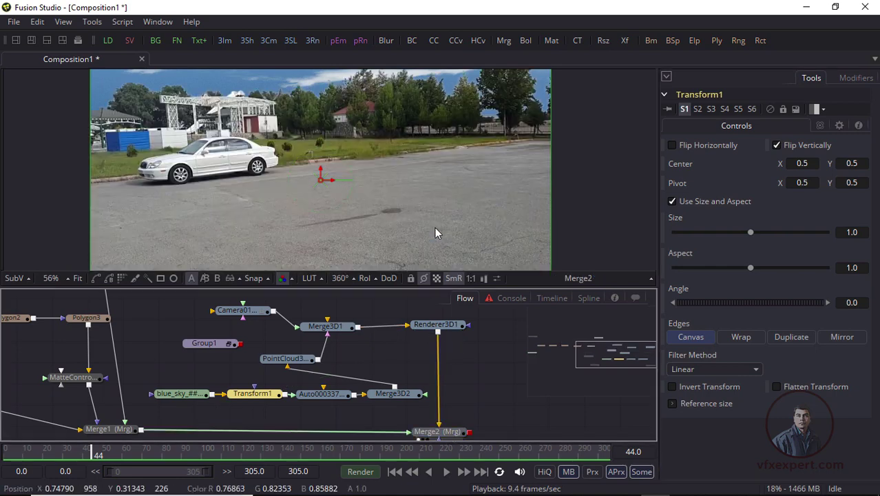
left_click_drag(435, 184, 450, 228)
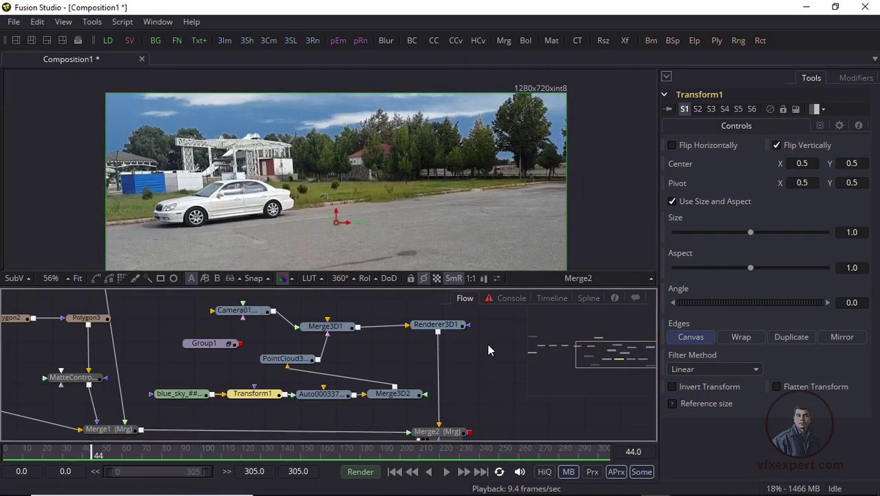
scroll(363, 158, "up", 2)
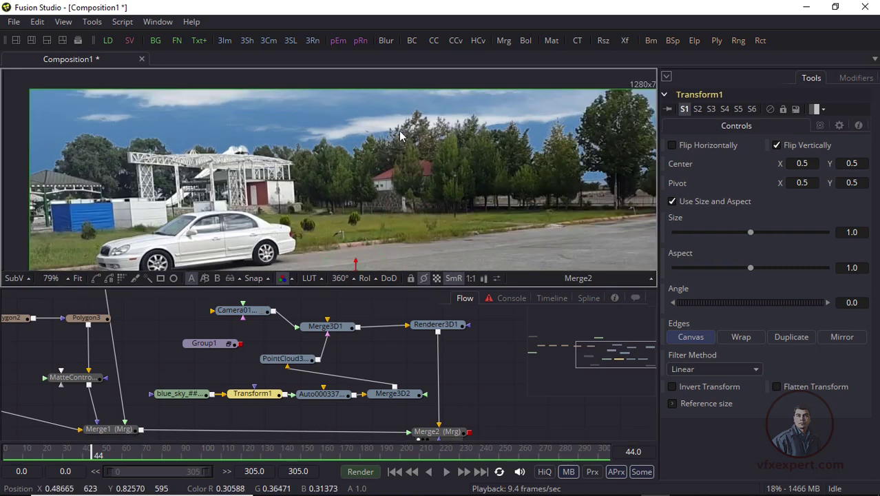
Step: Refine the MatteControl1 edges with Matte Blur 3.15, Matte Contract/Expand -0.036 and Matte Gamma 0.521
left_click_drag(309, 342, 478, 359)
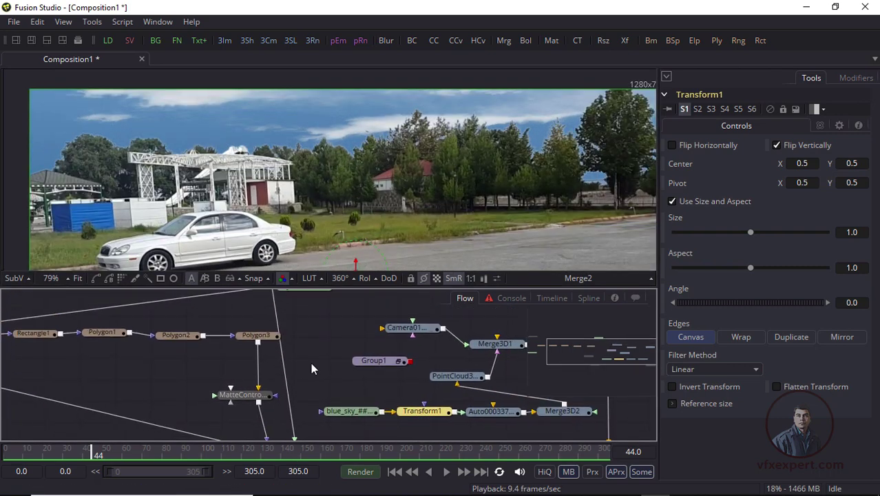
left_click(312, 367)
left_click(262, 398)
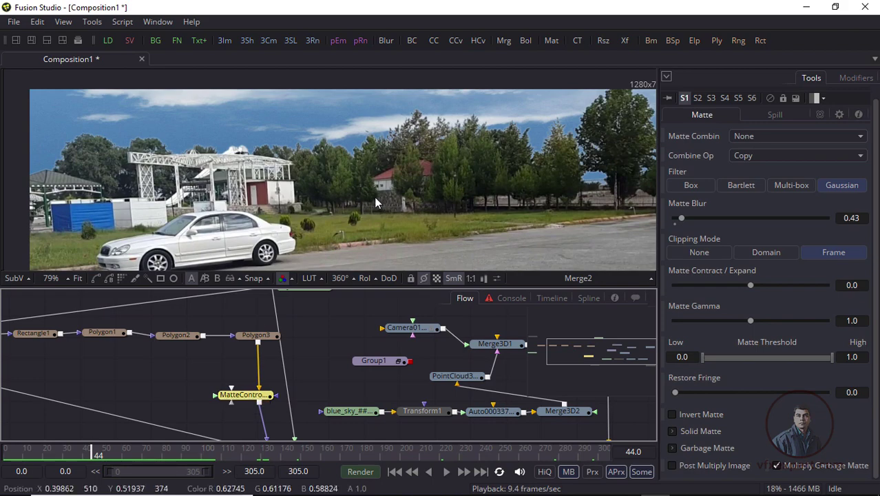
key("ctrl+f")
scroll(326, 128, "up", 3)
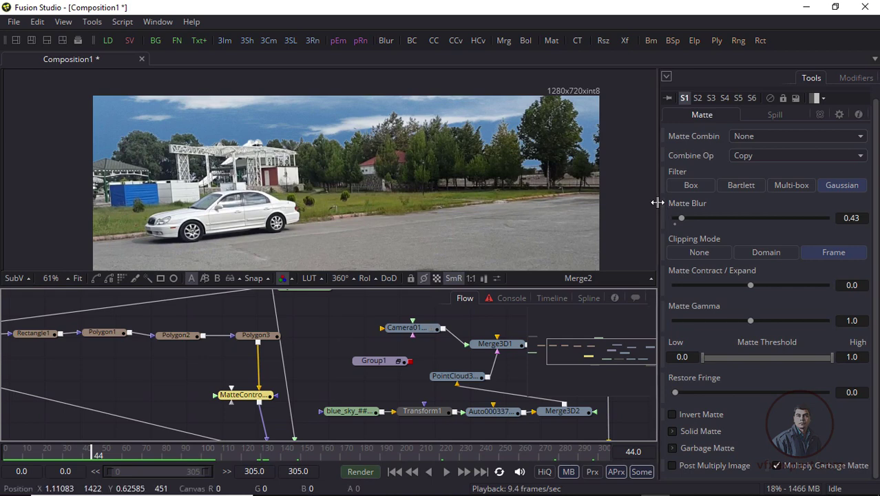
left_click_drag(657, 202, 689, 222)
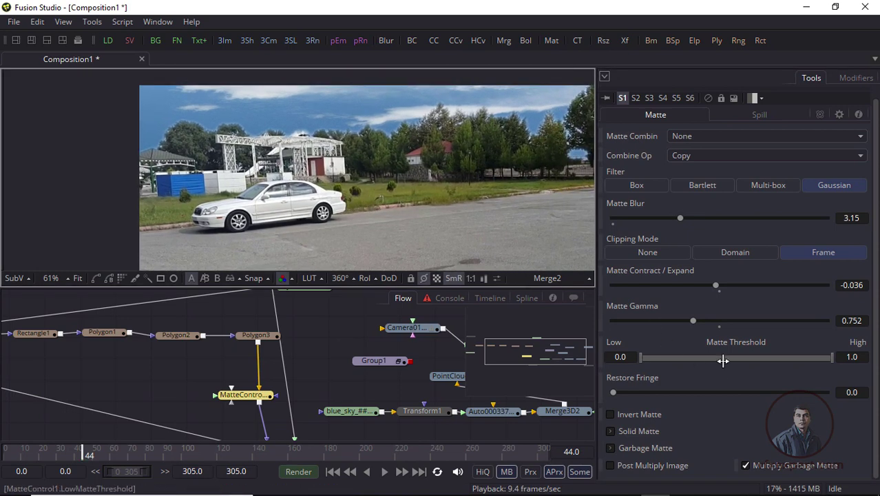
left_click_drag(692, 321, 667, 324)
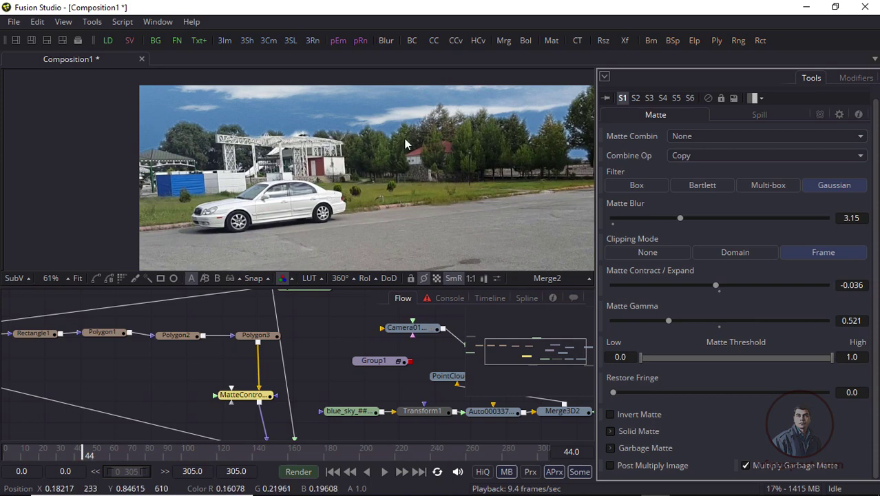
scroll(436, 179, "down", 1)
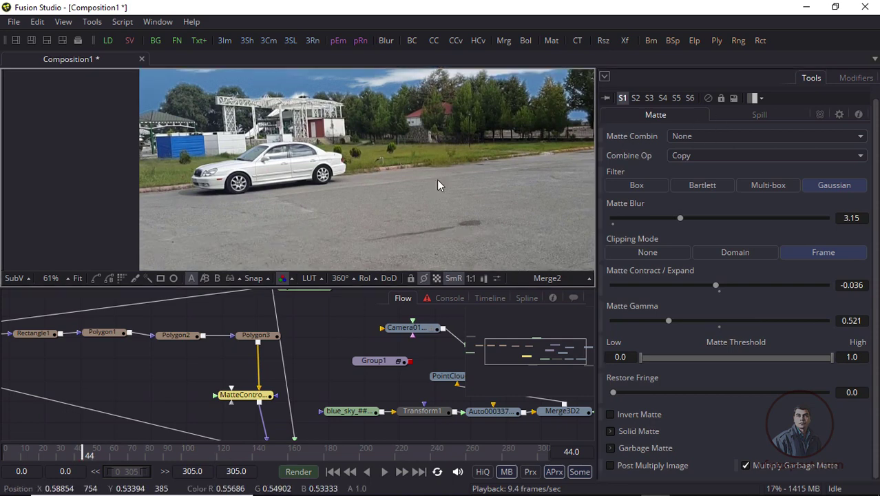
Step: Fit the composite in the viewer, check it through the last frames of the timeline, and return to frame 0
key("ctrl+f")
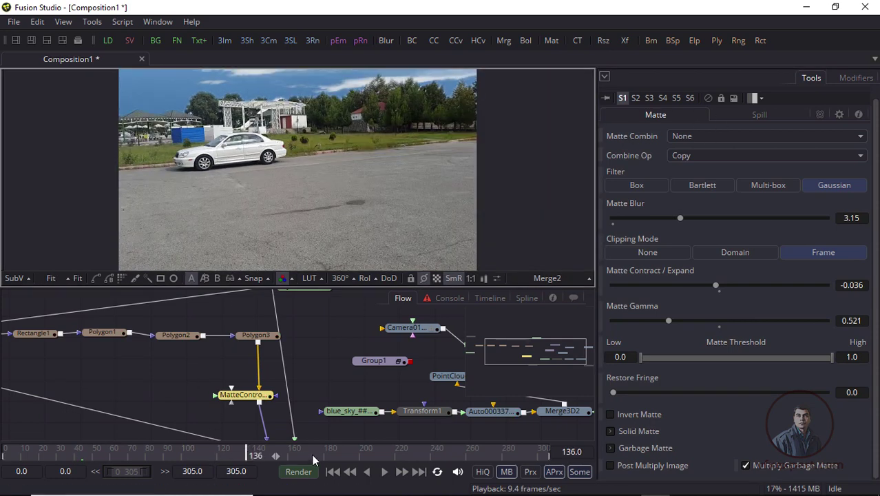
left_click_drag(249, 454, 414, 462)
left_click_drag(474, 470, 585, 485)
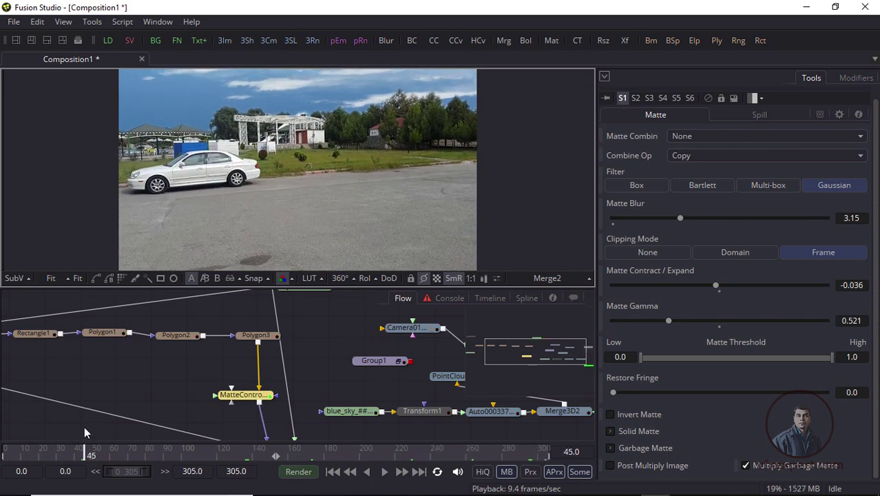
left_click_drag(85, 432, 9, 451)
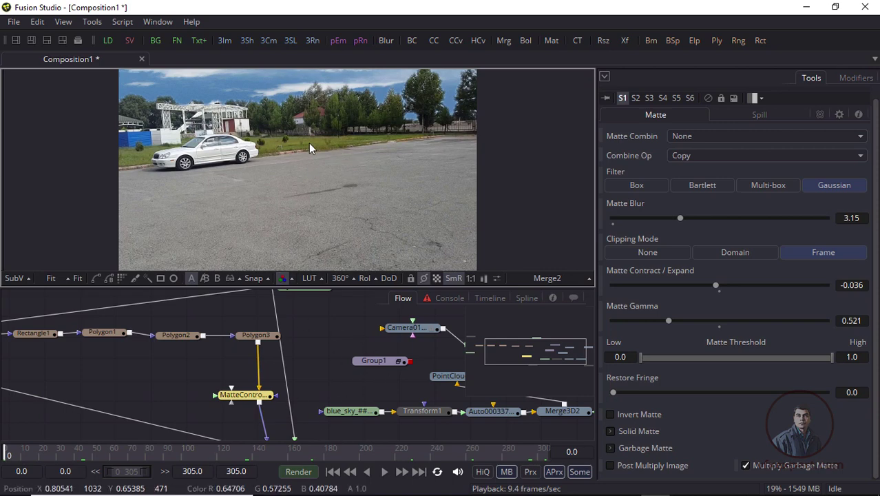
Step: Check the sky replacement from frame 0 to frame 212, play the composite, and stop playback at frame 251
scroll(287, 372, "right", 3)
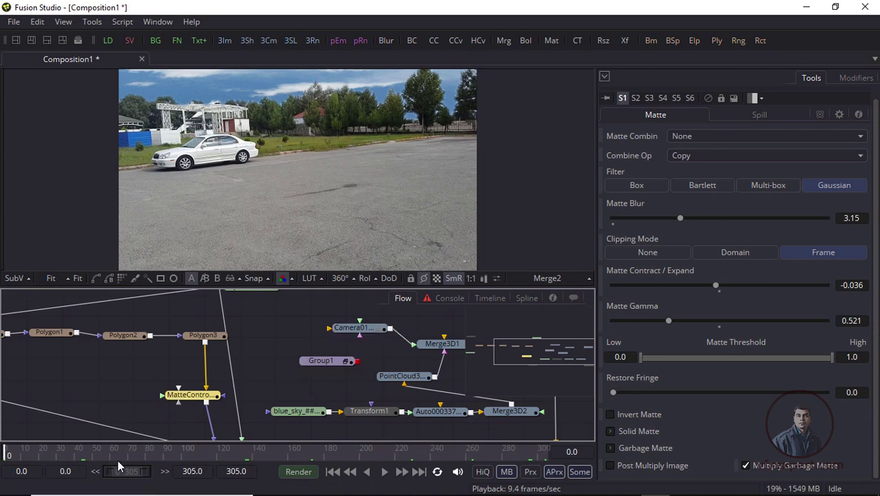
left_click_drag(190, 463, 227, 460)
left_click_drag(314, 460, 383, 456)
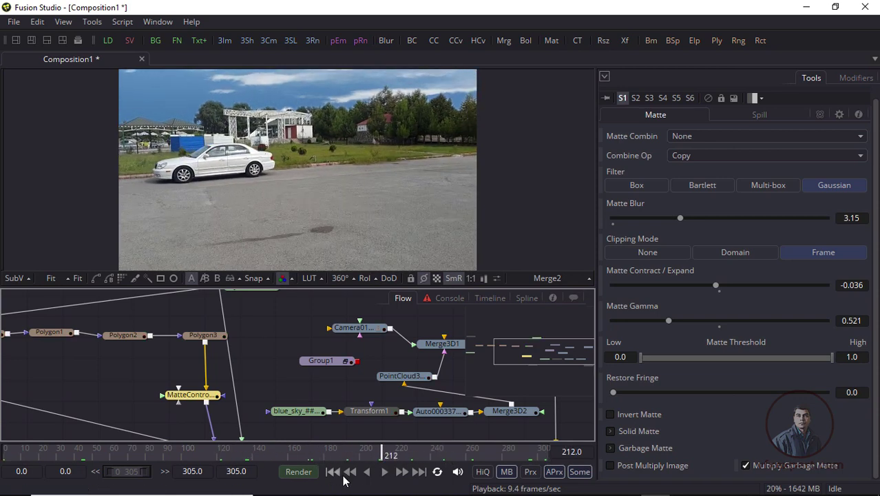
left_click(386, 475)
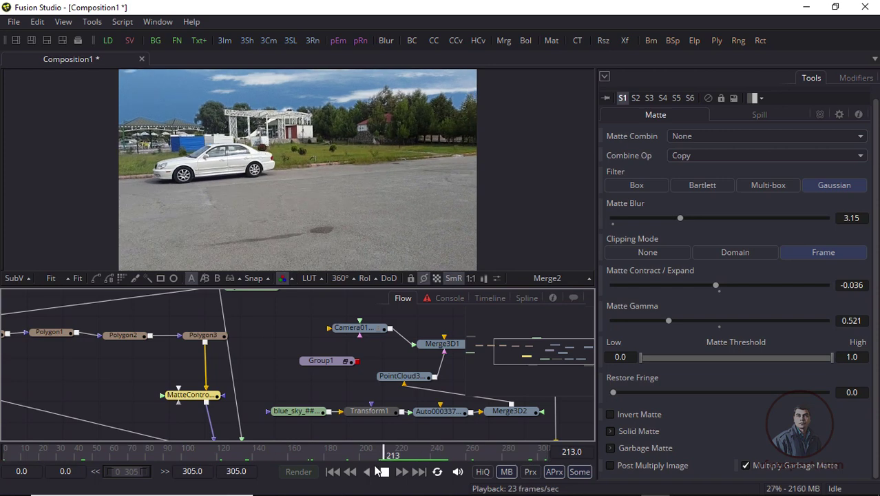
left_click(384, 474)
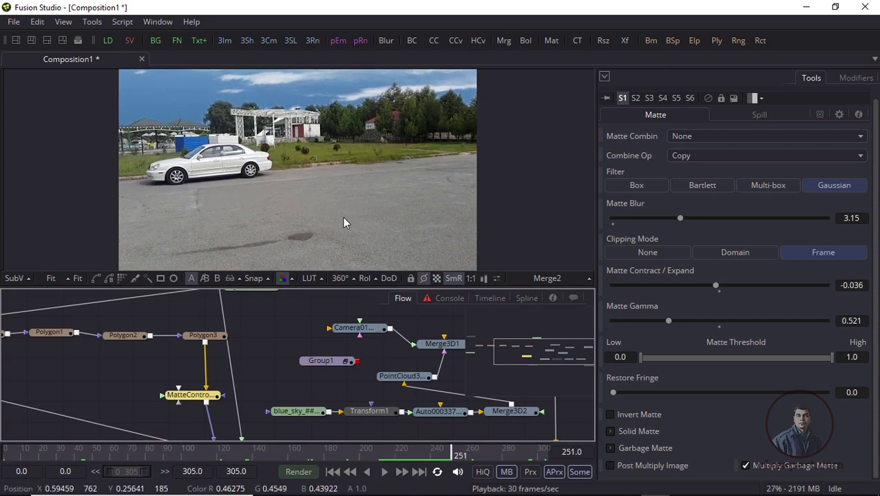
Step: Place Group1 above the Camera01 node, align Camera01 level with Merge3D1, and load Group1 into the viewer
left_click_drag(357, 348, 243, 346)
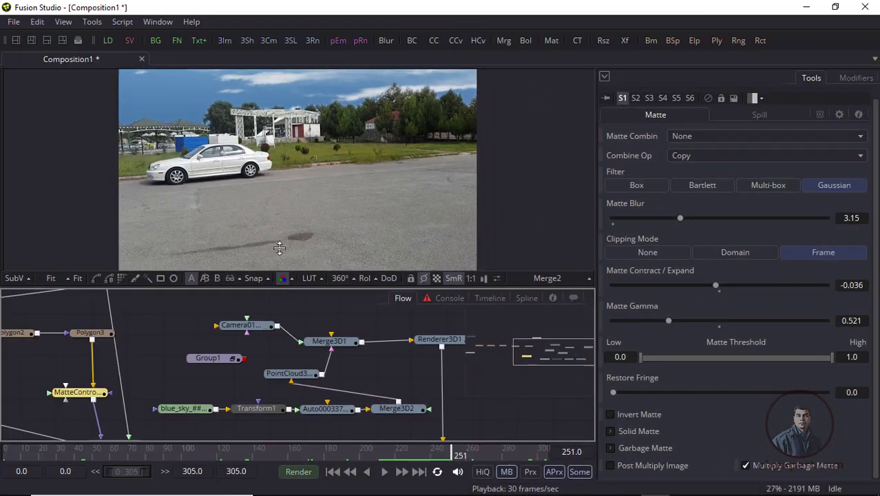
left_click_drag(241, 300, 129, 283)
left_click_drag(223, 340, 224, 354)
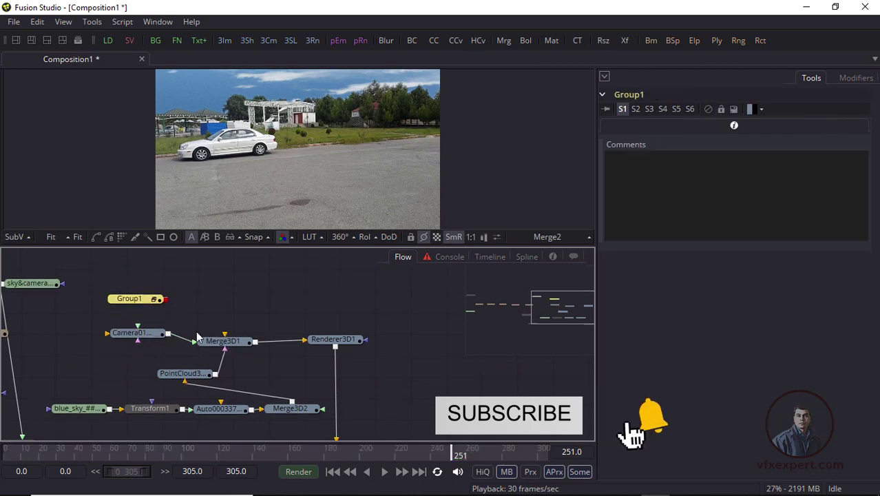
left_click_drag(137, 332, 137, 338)
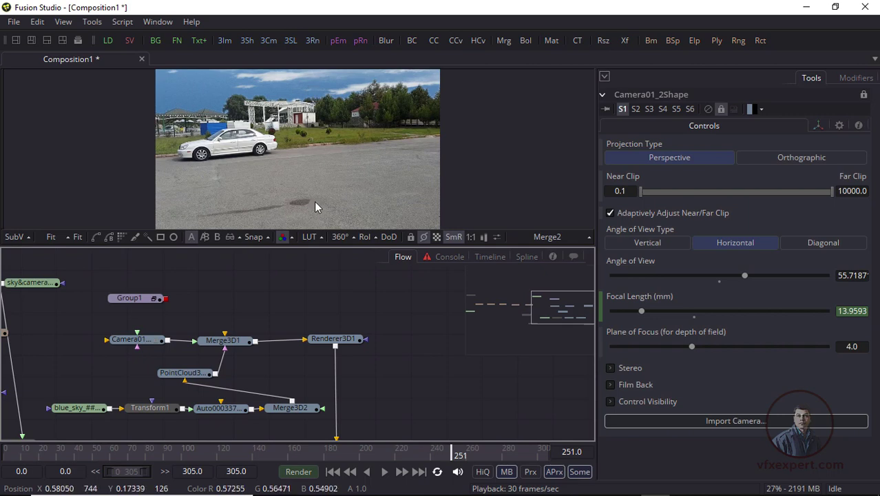
left_click(130, 298)
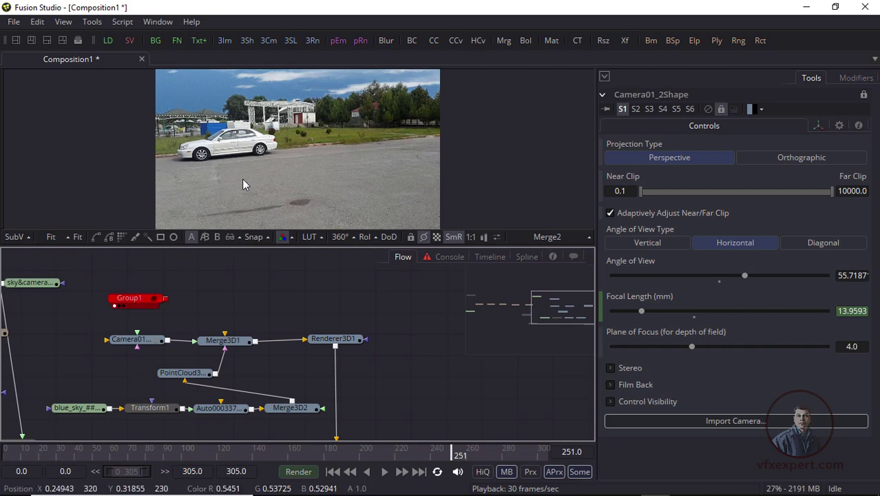
Step: Replace the loader clip inside Group1 with Metal Tank Spider walk.mp4 and collapse the group
double_click(155, 301)
left_click(191, 285)
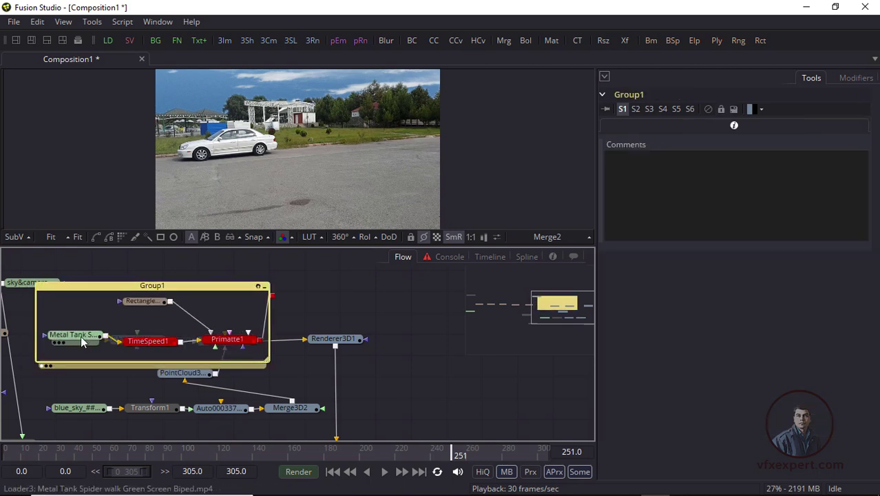
left_click(81, 341)
left_click(602, 95)
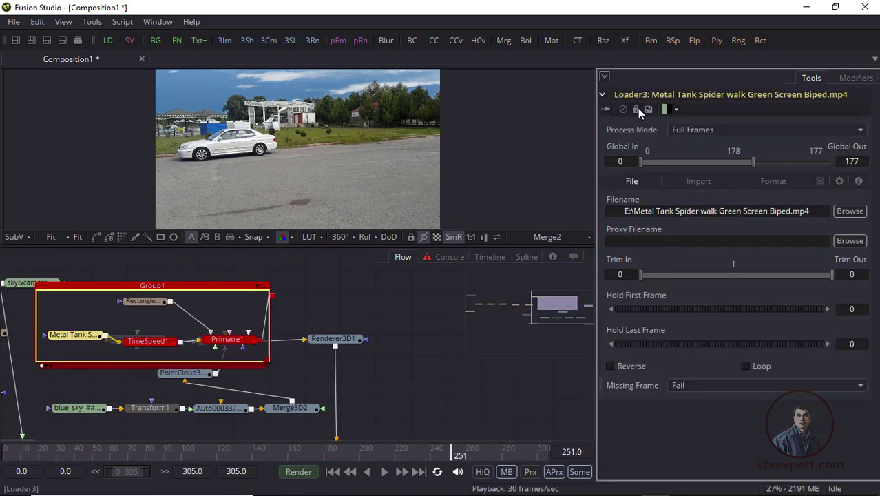
left_click(849, 210)
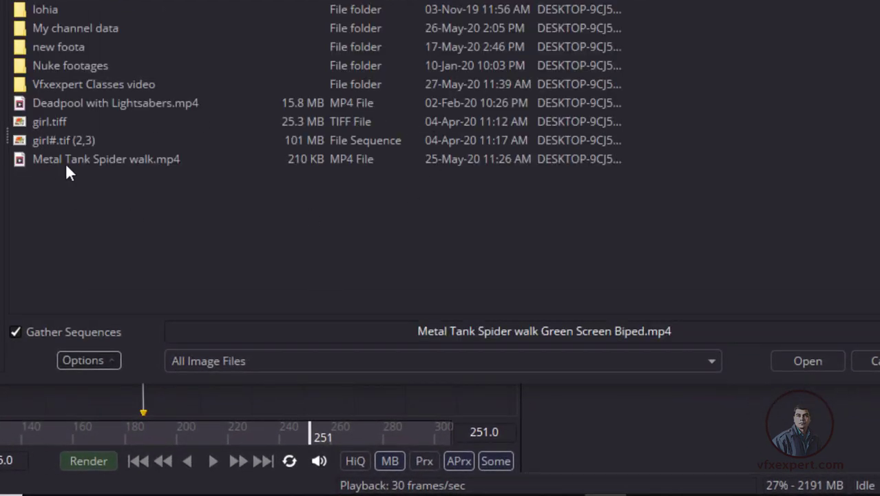
left_click(87, 164)
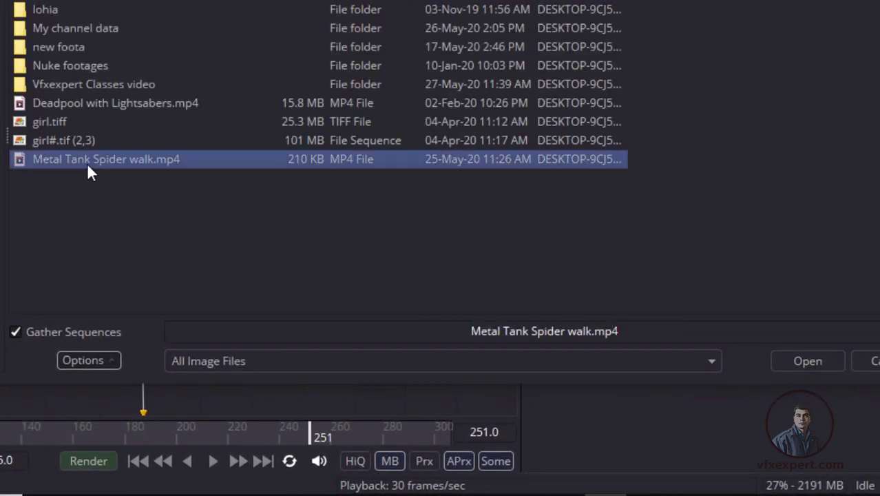
left_click(798, 364)
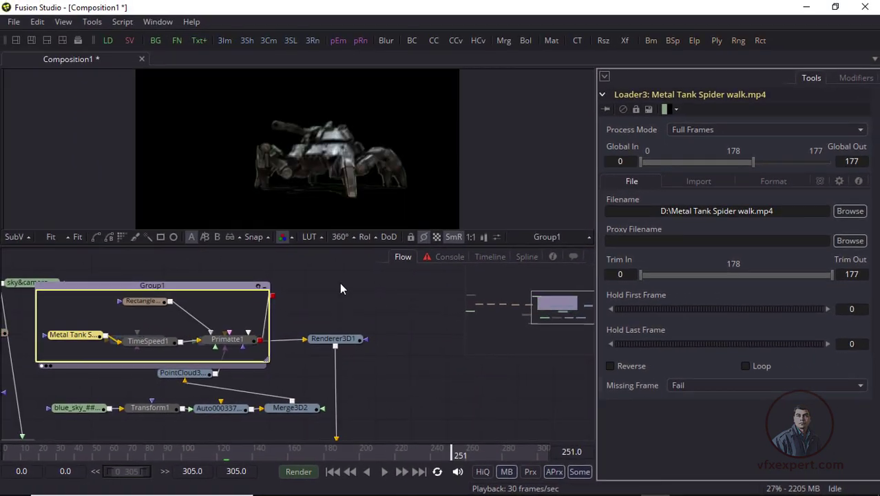
left_click(266, 286)
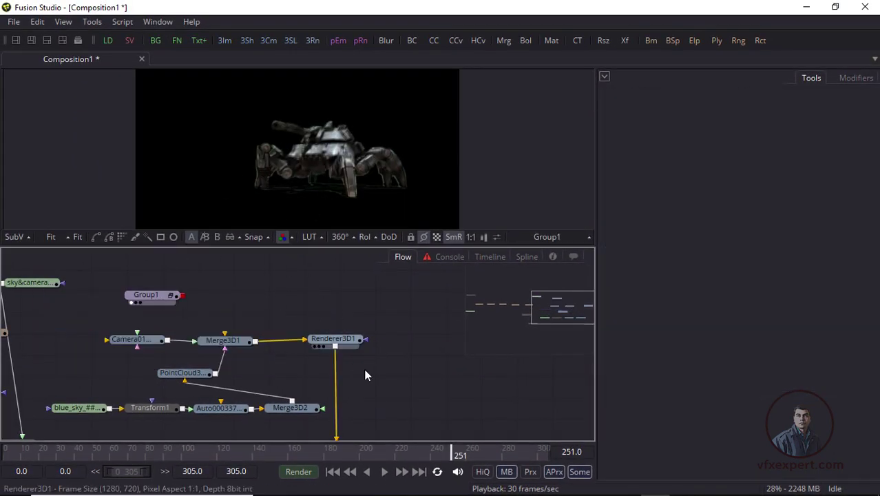
Step: Load Merge2 into the viewer and tidy the positions of Group1, Merge3D1 and PointCloud3D1 in the flow
left_click_drag(377, 382, 417, 328)
left_click(365, 398)
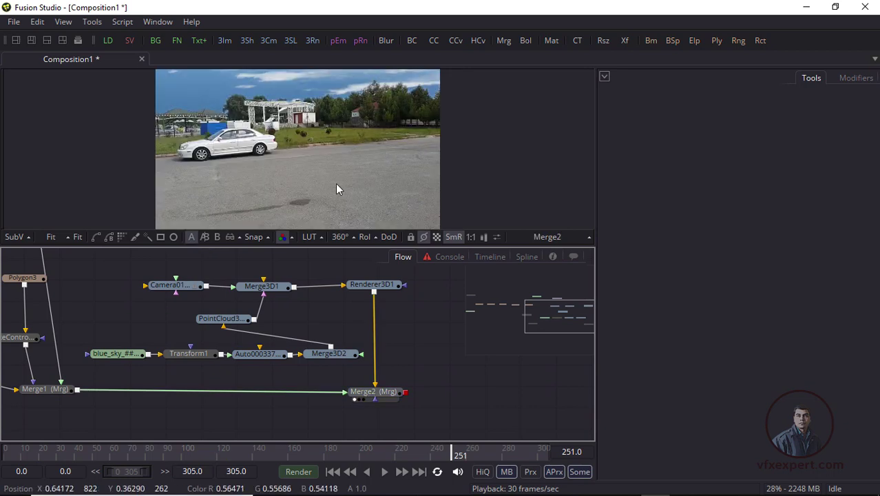
left_click(348, 355)
scroll(332, 371, "up", 1)
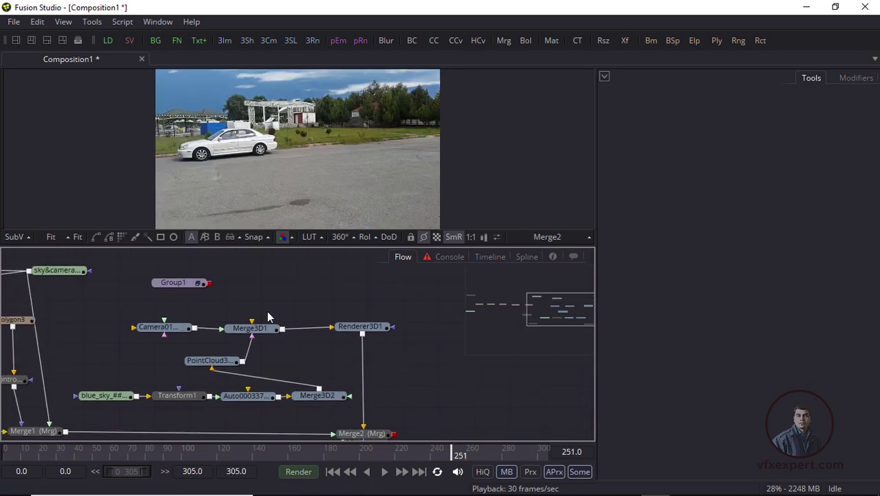
left_click_drag(205, 302, 172, 301)
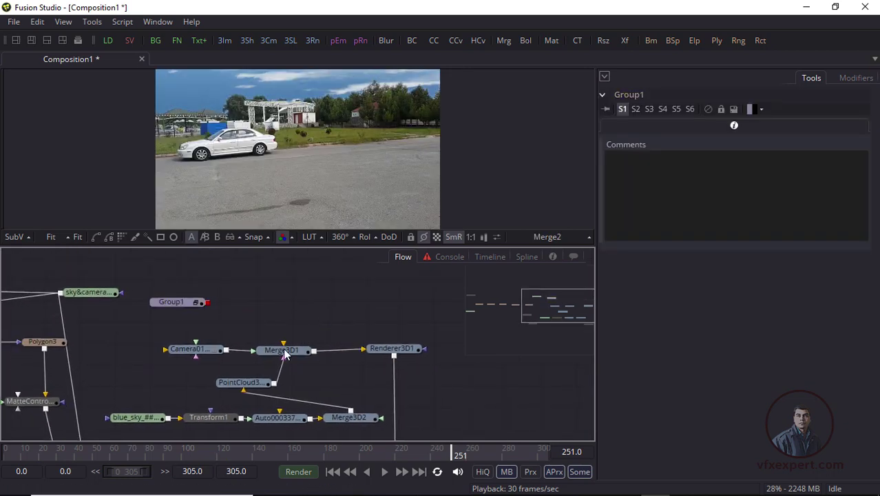
left_click_drag(285, 353, 281, 351)
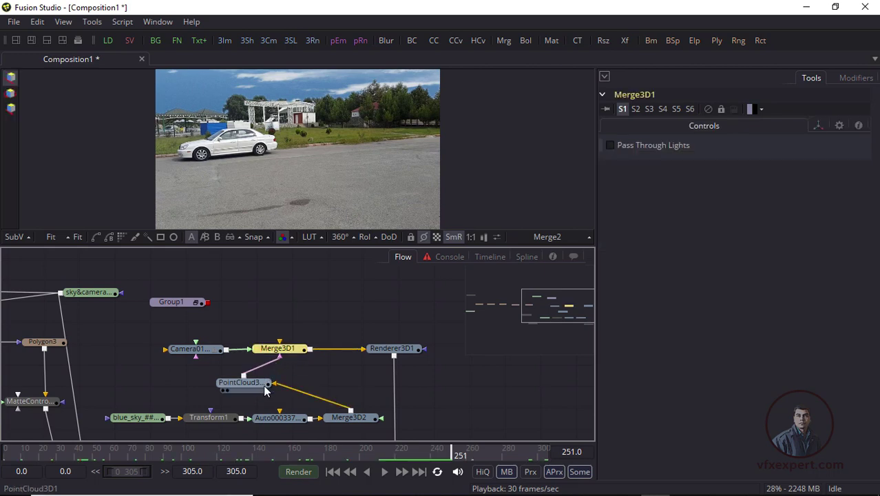
left_click_drag(265, 391, 280, 390)
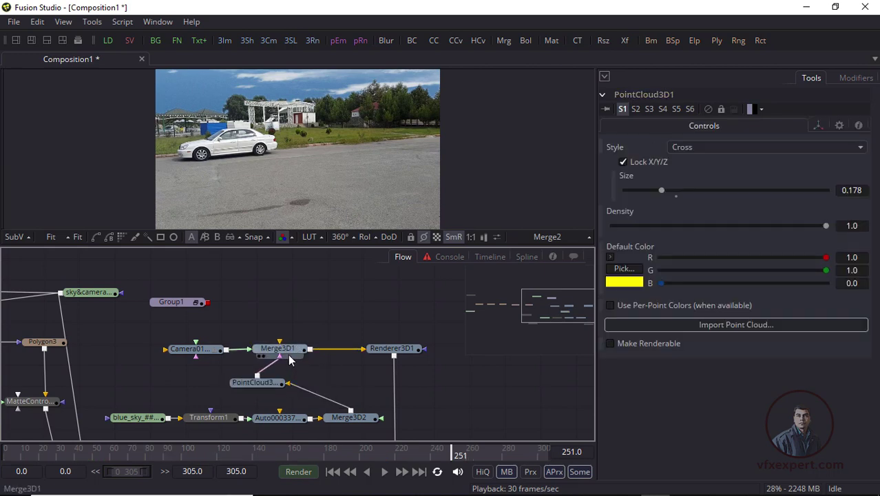
Step: Duplicate Merge3D1 and Renderer3D1 together and place the copies level with Group1
left_click_drag(264, 309, 428, 358)
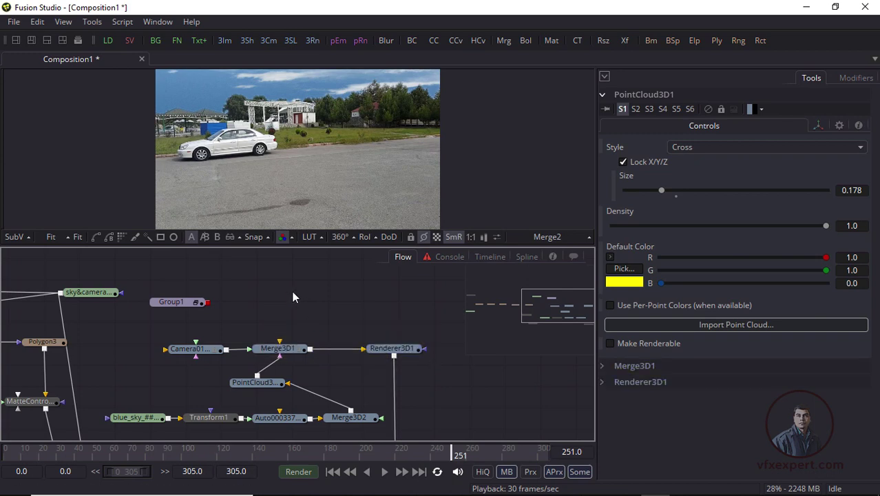
key("ctrl+c")
key("ctrl+v")
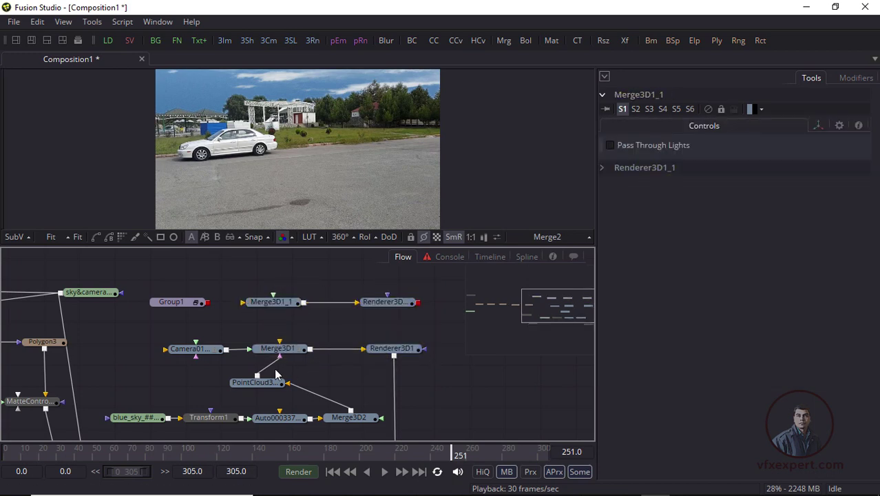
Step: Connect PointCloud3D1 and Camera01 to Merge3D1_1, and feed the sky&camera footage into the Camera01 node
left_click_drag(257, 376, 271, 309)
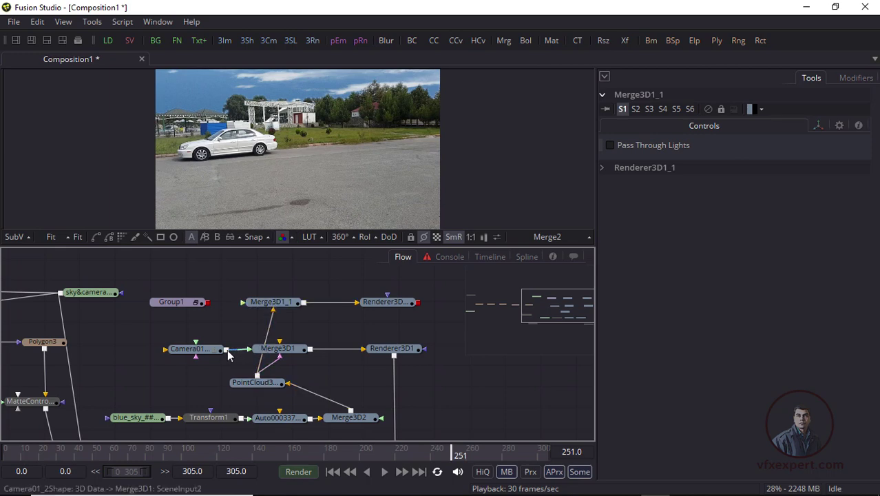
left_click_drag(226, 349, 260, 312)
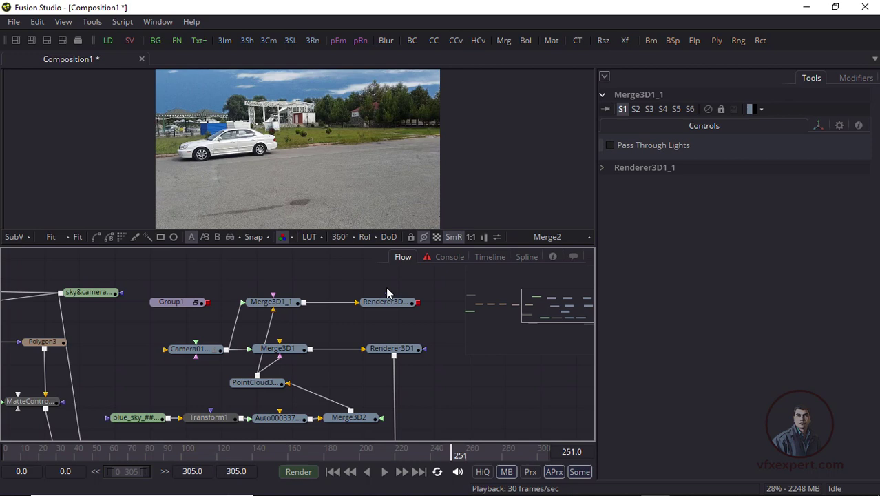
left_click(393, 302)
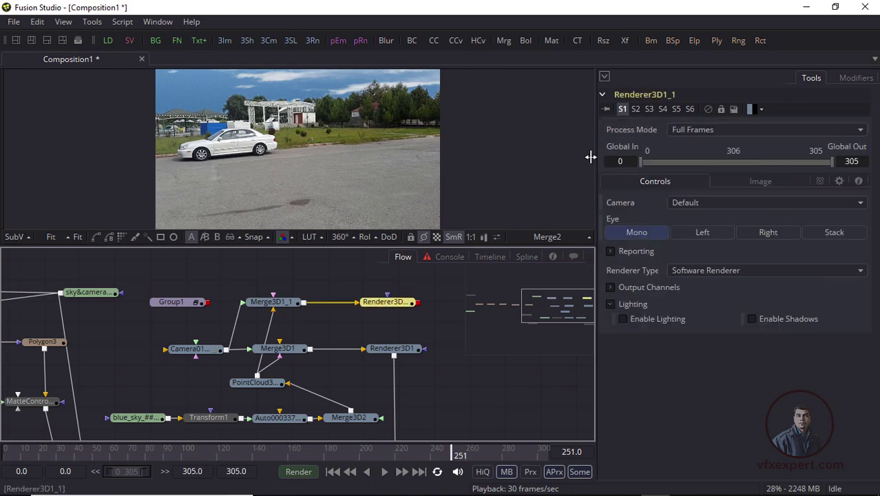
left_click(296, 272)
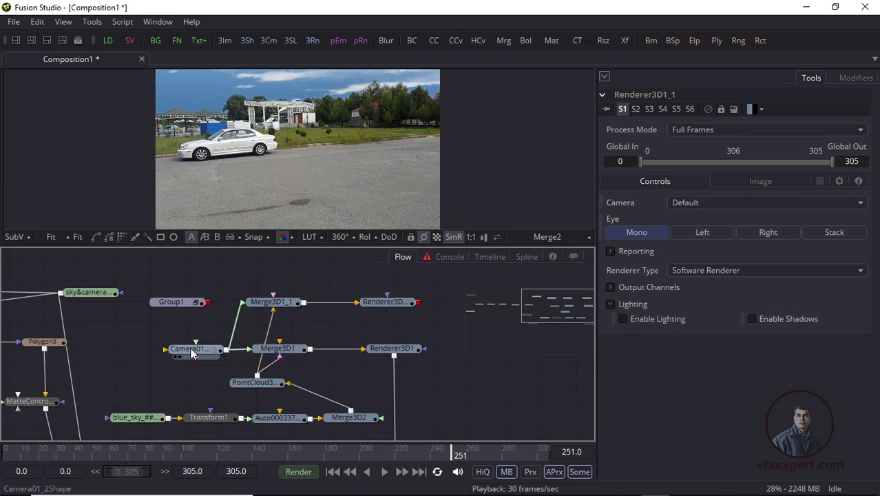
left_click_drag(62, 294, 190, 351)
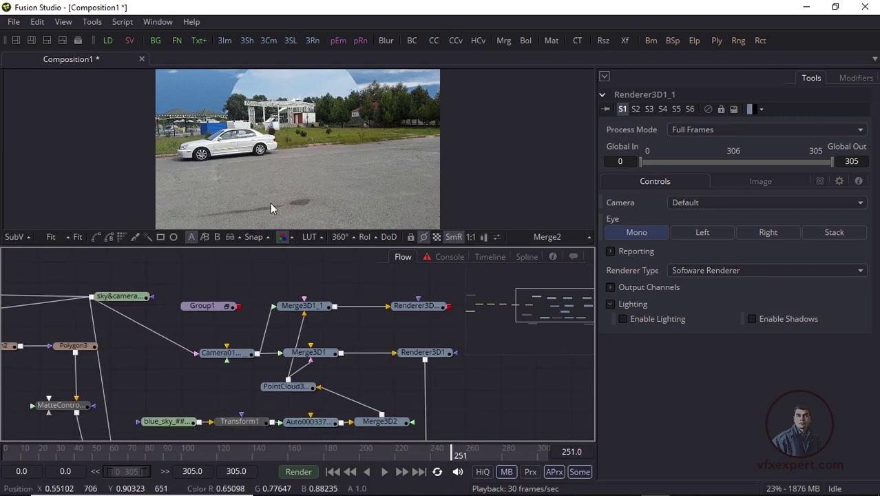
Step: Duplicate PointCloud3D1, connect the copy to Merge3D1_1 and place it just above that merge
left_click(297, 390)
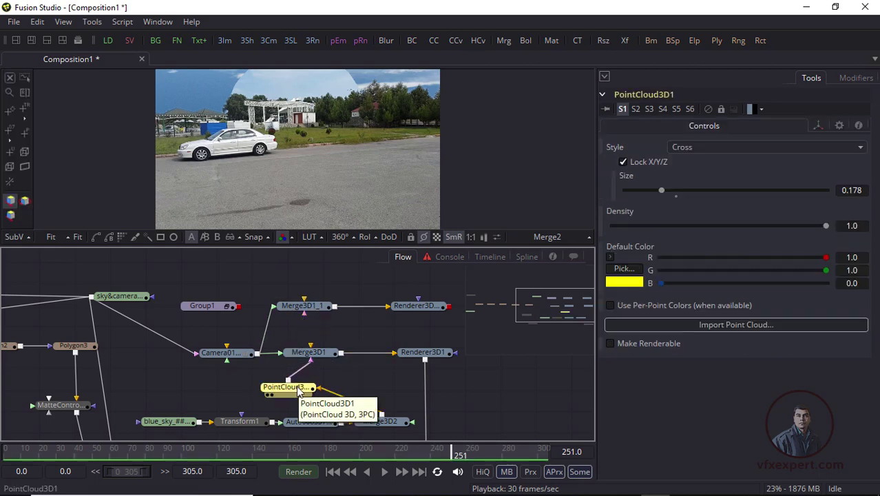
key("ctrl+c")
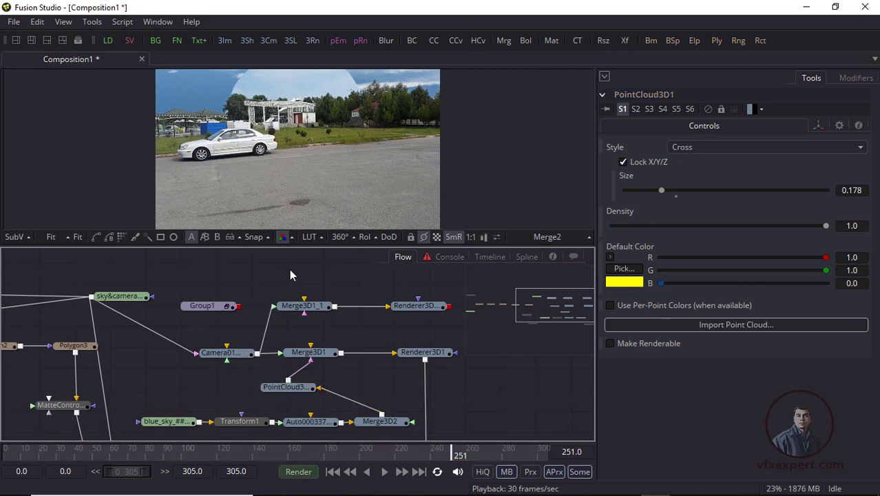
key("ctrl+v")
left_click_drag(291, 276, 304, 311)
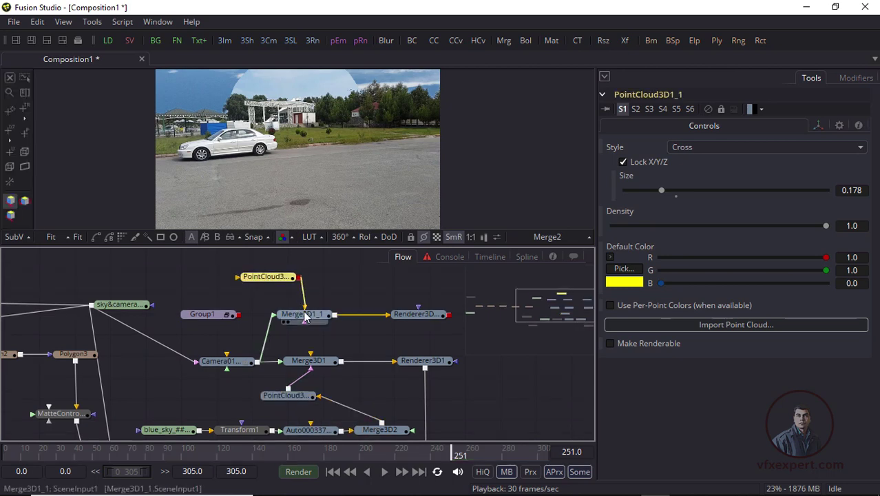
left_click(337, 285)
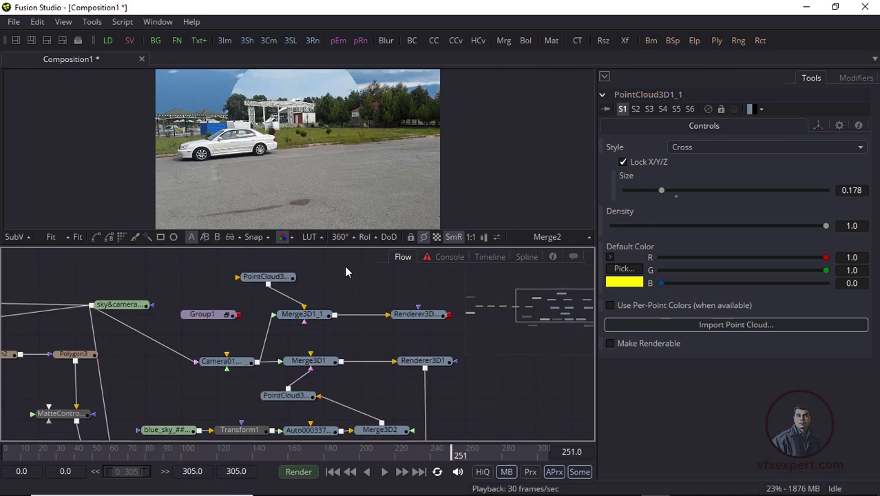
left_click_drag(287, 285, 293, 285)
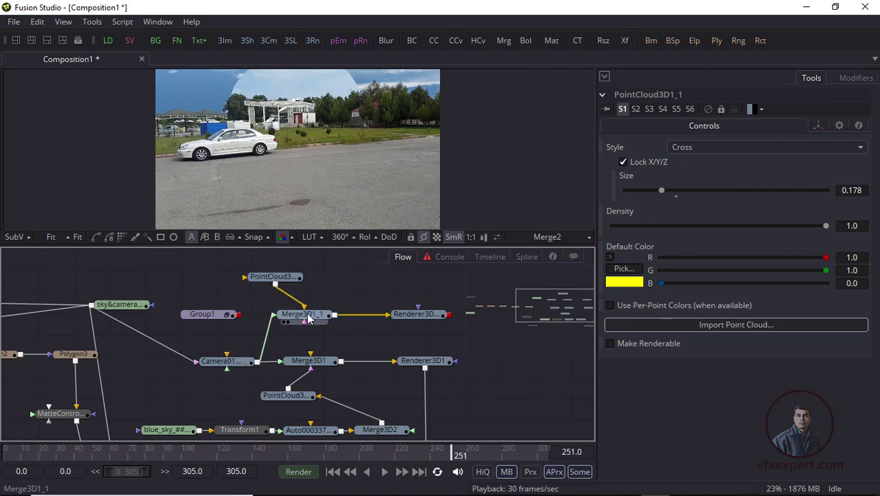
Step: Load Merge3D1_1 into the viewer, look through Camera01_2Shape, and enlarge the viewer area
left_click_drag(307, 318, 312, 171)
right_click(324, 111)
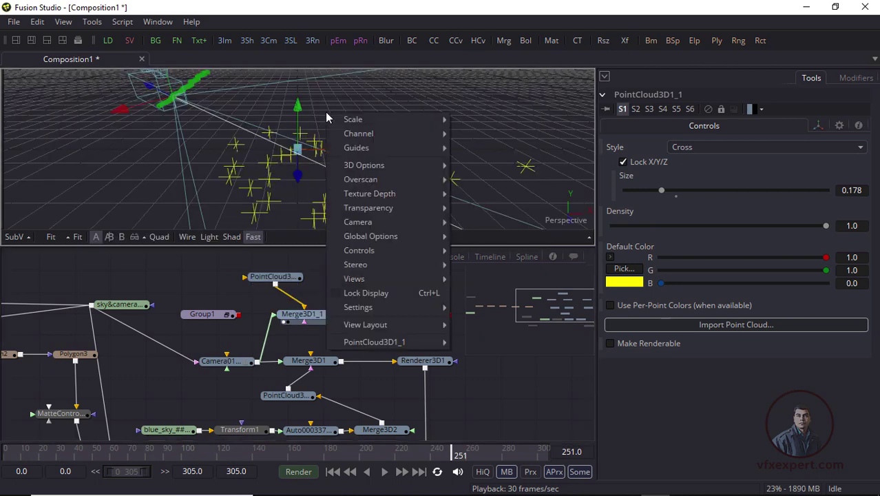
mouse_move(371, 220)
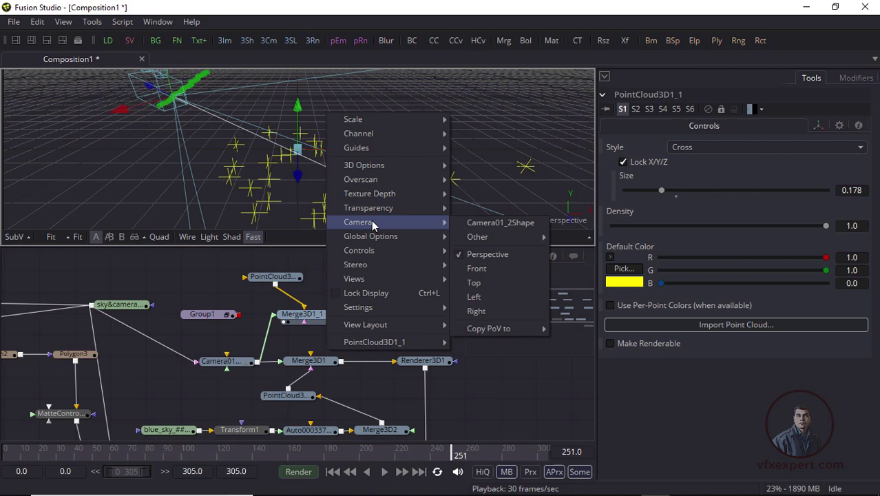
left_click(499, 222)
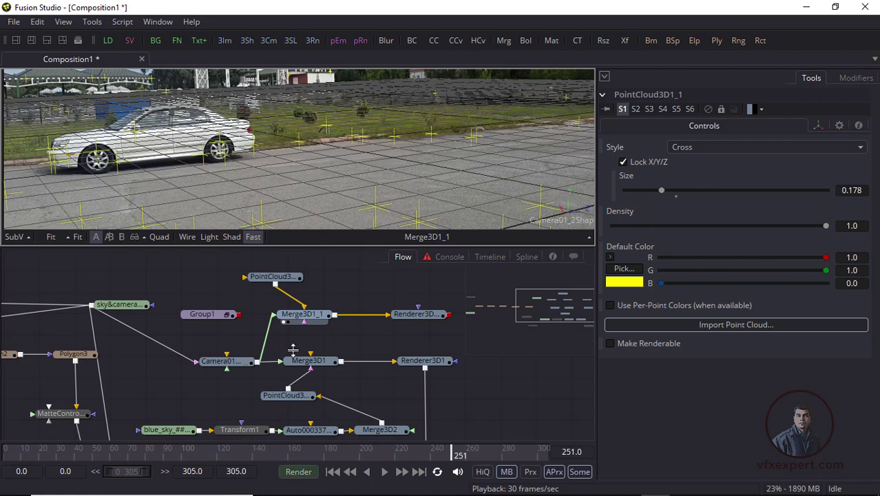
left_click_drag(293, 350, 286, 405)
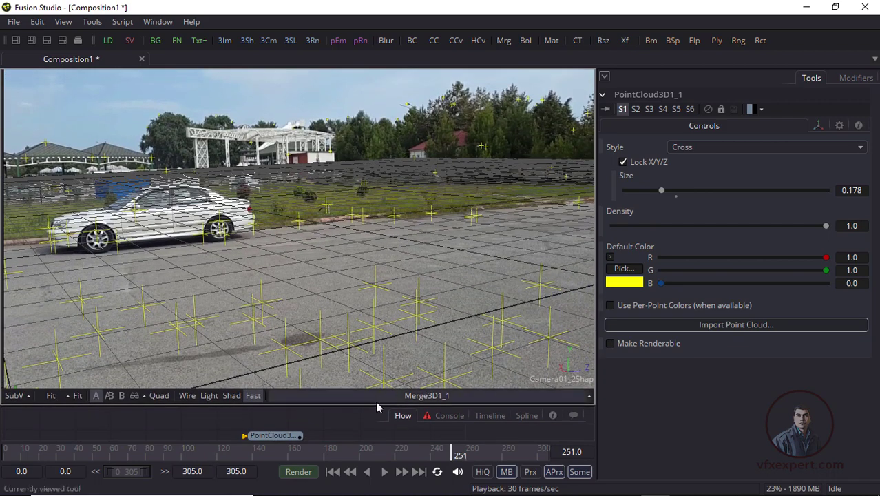
left_click_drag(375, 405, 374, 361)
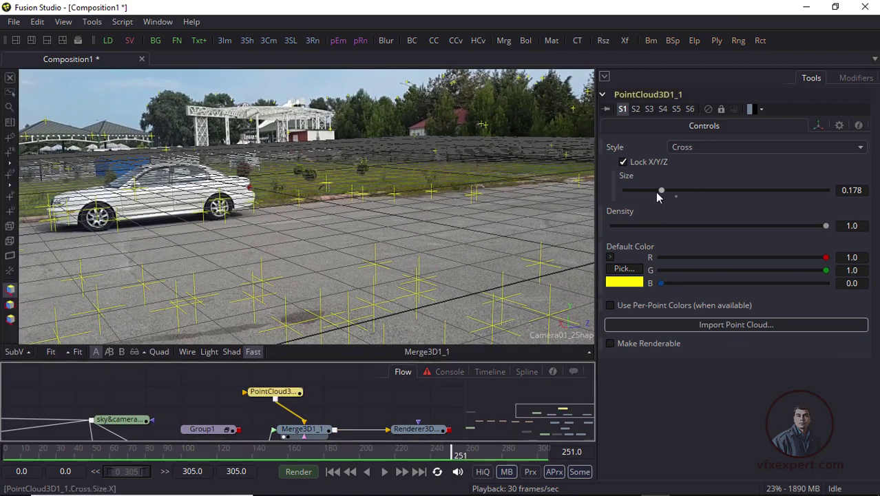
Step: Reduce the PointCloud3D1_1 cross size to 0.048, narrow the viewer area, and move the playhead to frame 0
left_click_drag(661, 190, 633, 191)
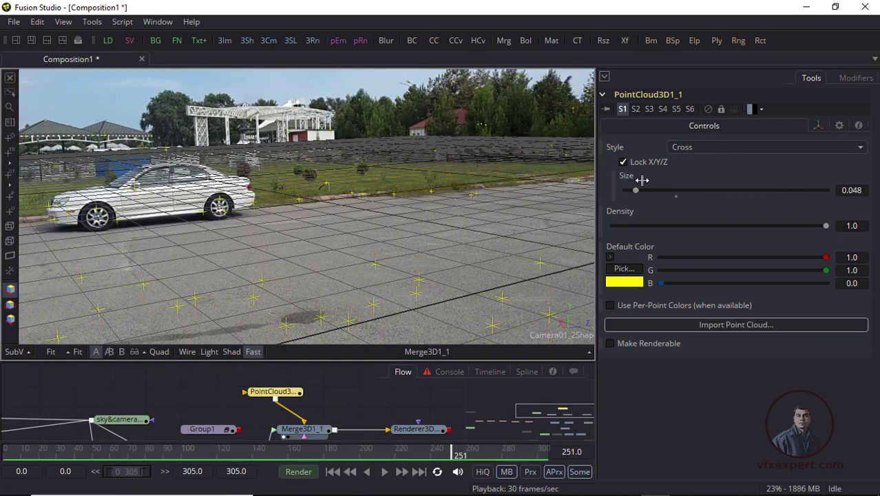
left_click_drag(596, 176, 530, 170)
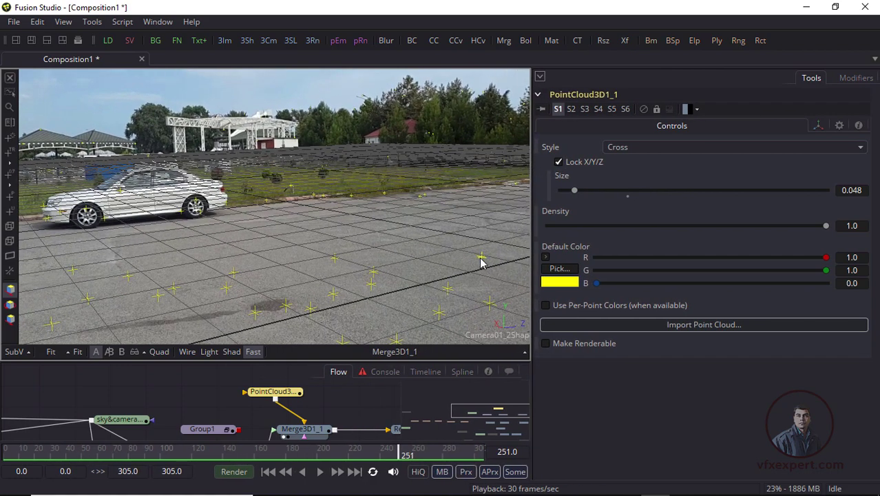
left_click_drag(69, 455, 3, 454)
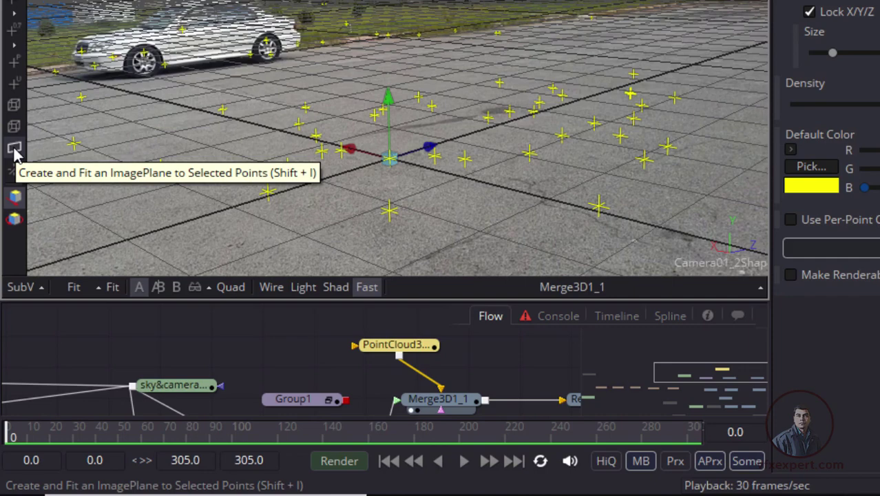
Step: Create an image plane fitted to the selected ground point and select its ImagePlane3D1 node in the flow
left_click(15, 149)
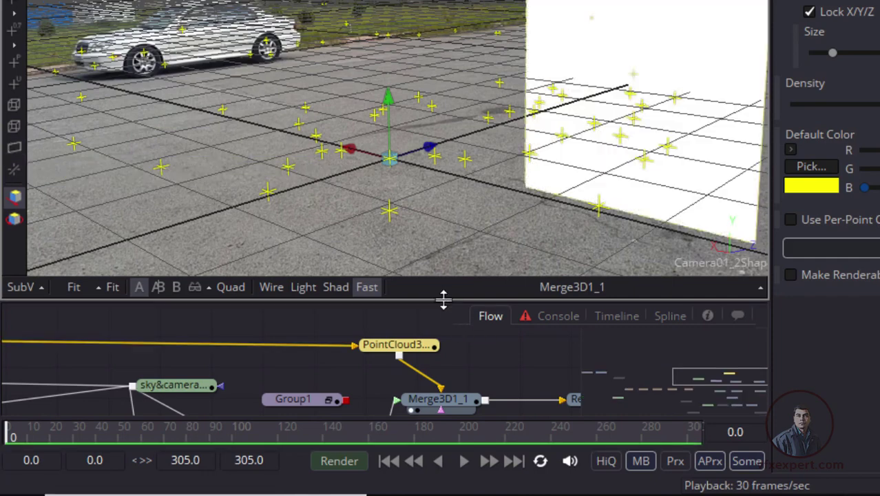
left_click_drag(442, 296, 442, 162)
left_click_drag(267, 288, 517, 359)
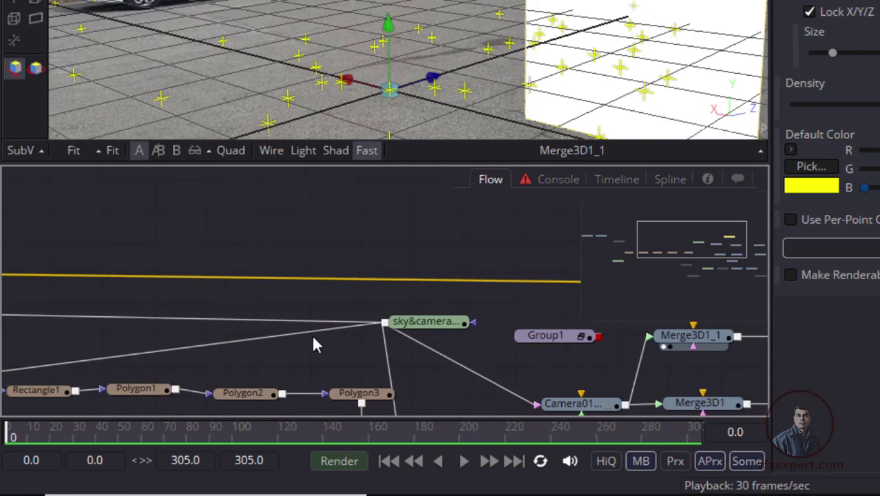
scroll(314, 338, "down", 3)
left_click_drag(48, 282, 337, 263)
scroll(410, 262, "up", 6)
left_click_drag(443, 336, 411, 309)
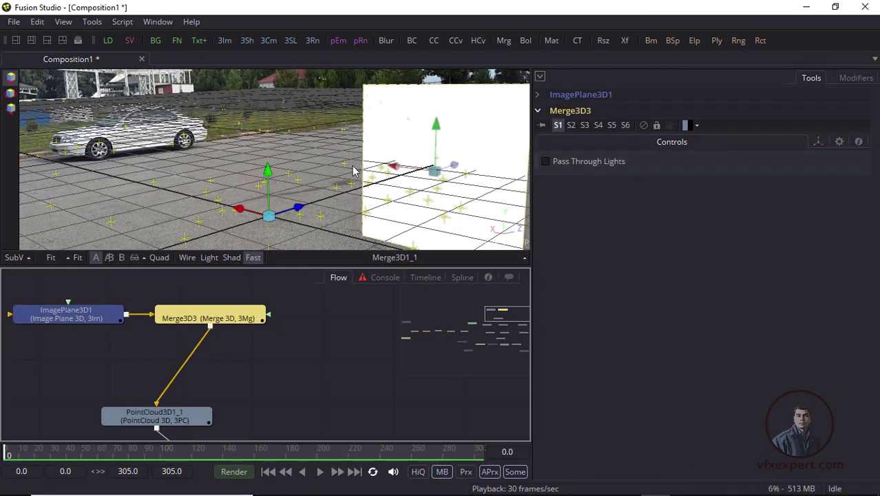
left_click(255, 361)
left_click(77, 315)
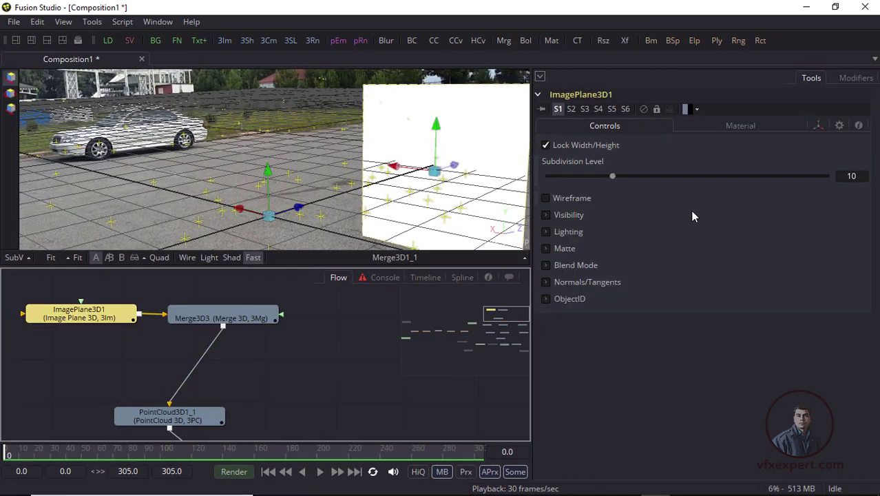
Step: Lock ImagePlane3D1's X/Y/Z scale together in its transform settings and reduce the scale to 0.672
left_click(628, 125)
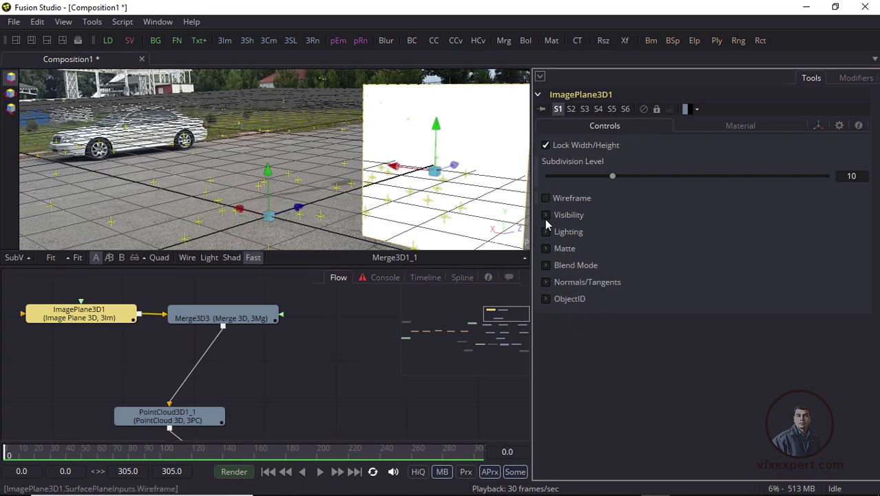
left_click(817, 126)
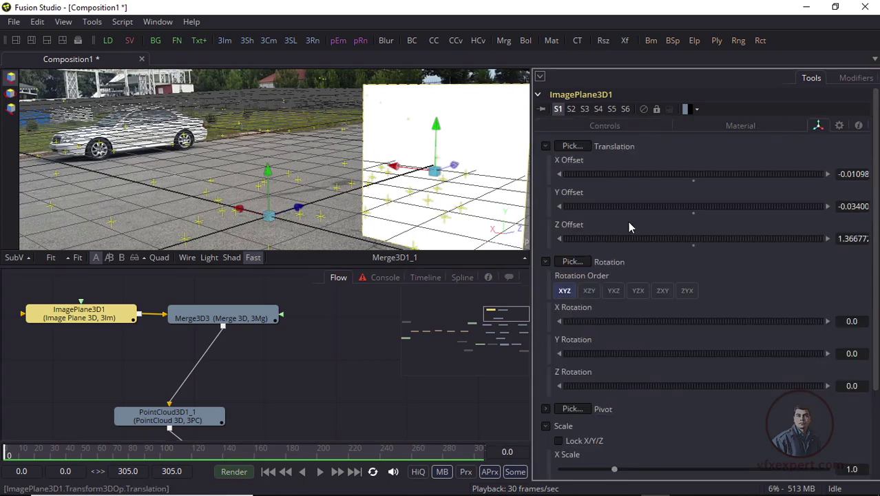
left_click_drag(612, 472, 593, 472)
double_click(593, 472)
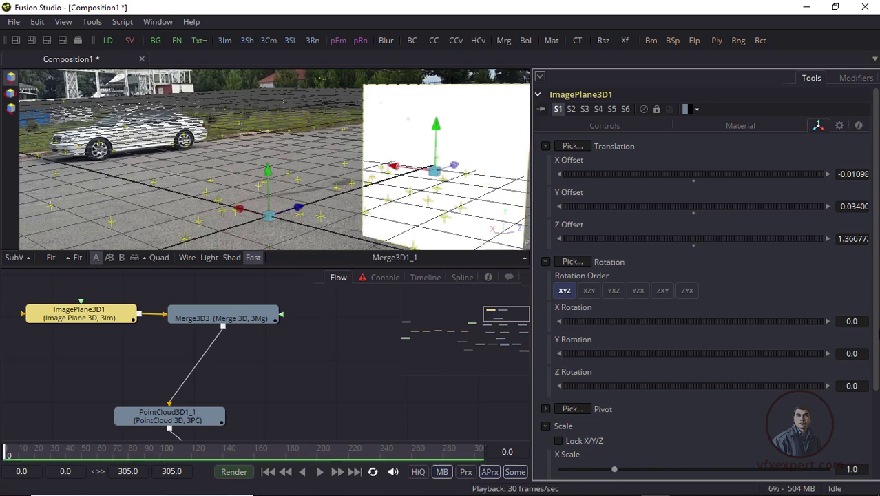
scroll(862, 448, "down", 3)
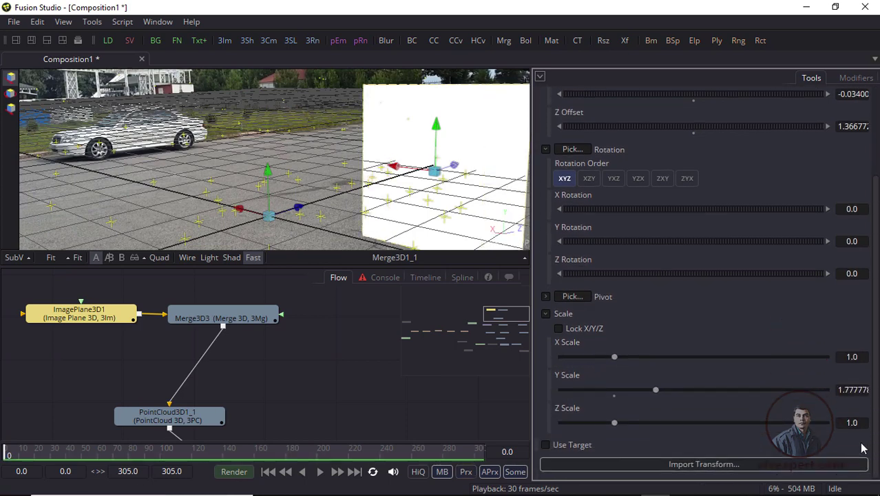
left_click(558, 328)
left_click_drag(614, 357, 597, 353)
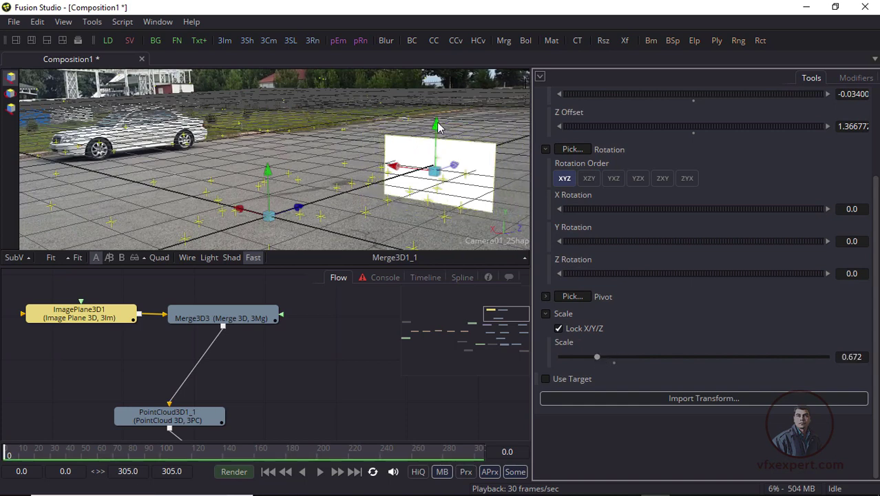
Step: Raise the image plane to a Y offset of about 0.076 and set its Y rotation to 32.1
left_click_drag(441, 132, 444, 112)
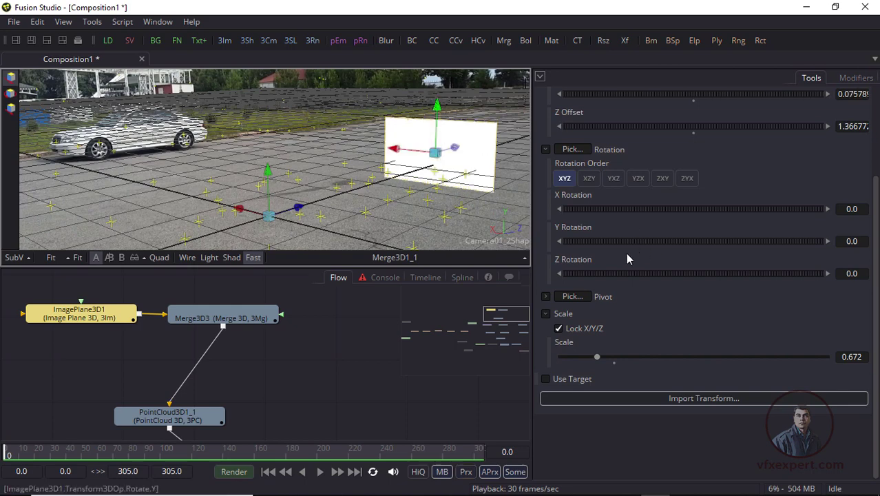
mouse_move(596, 246)
left_mouse_down()
mouse_move(618, 244)
mouse_move(609, 245)
left_mouse_up()
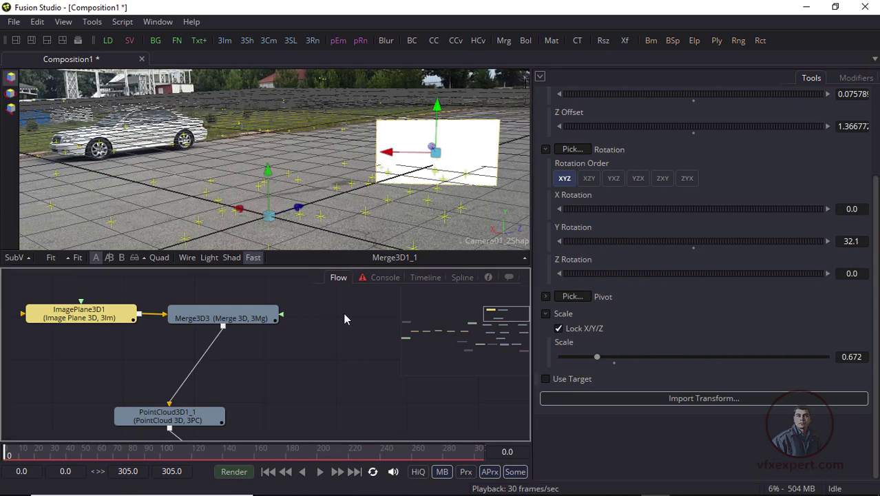
left_click_drag(534, 190, 640, 193)
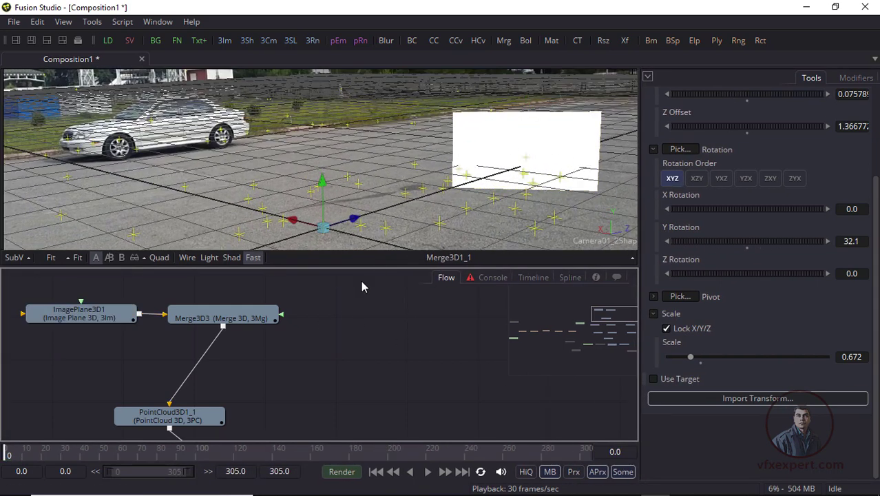
Step: Place Group1 beside ImagePlane3D1 in the flow and connect its output to the image plane's material input
left_click_drag(363, 265, 374, 220)
left_click_drag(271, 321, 379, 351)
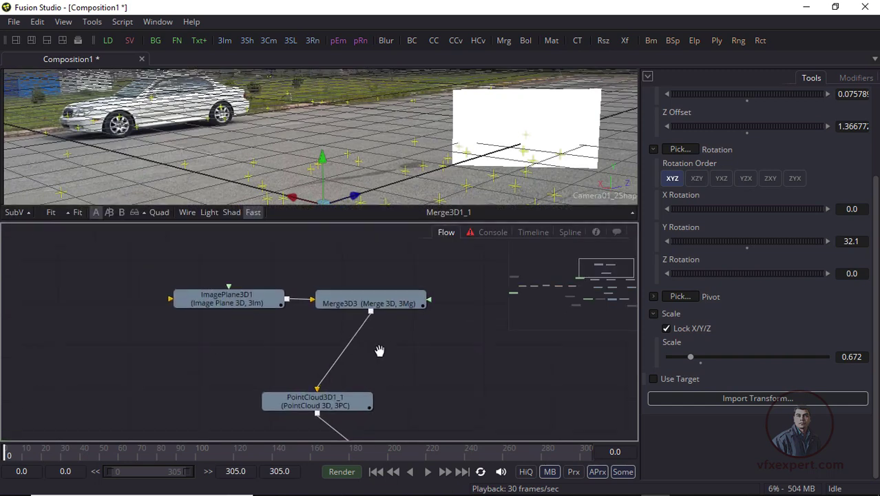
scroll(288, 340, "down", 5)
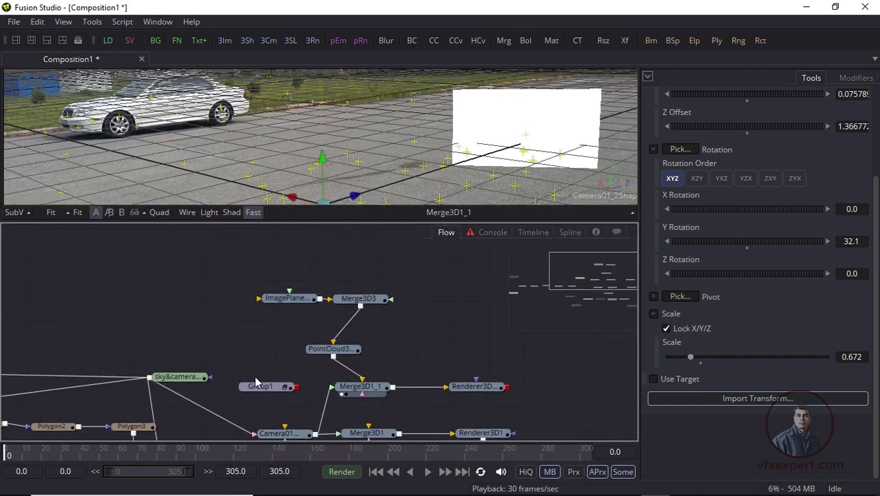
left_click_drag(272, 394, 226, 308)
scroll(227, 324, "up", 5)
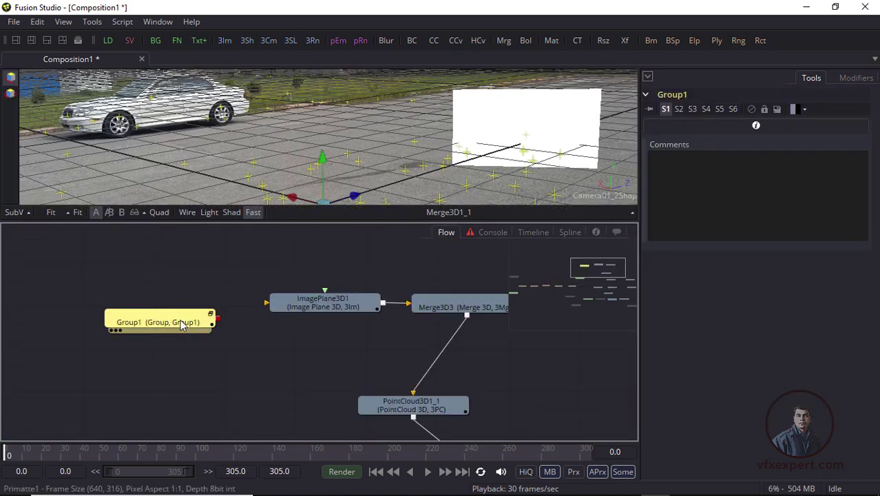
left_click_drag(215, 318, 267, 303)
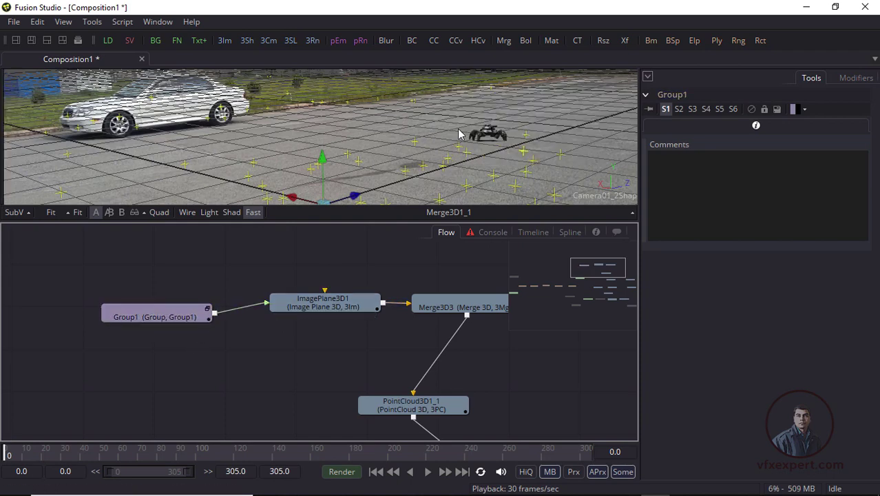
Step: Set the image plane's scale to 1.0 and shift it slightly to an X offset of about -0.026
left_click(492, 145)
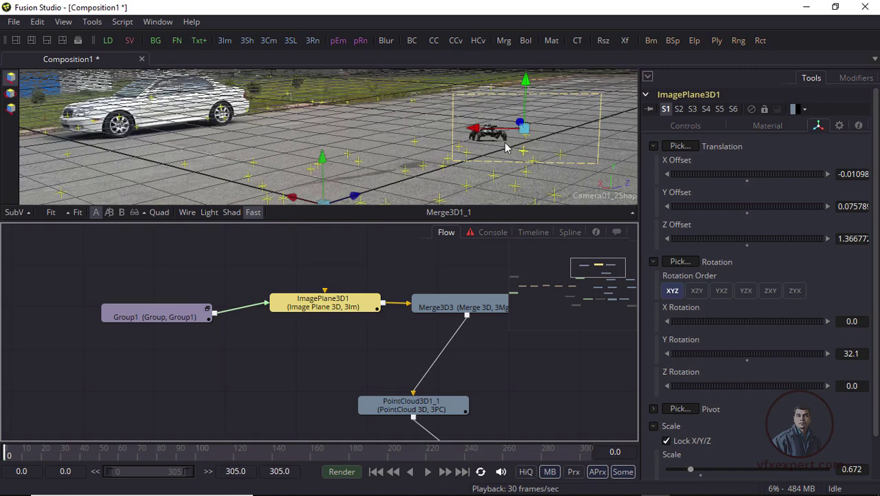
double_click(691, 469)
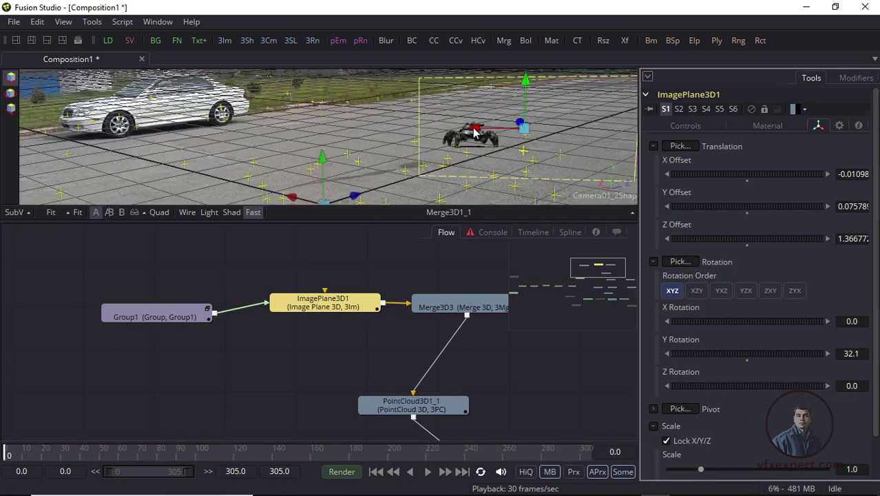
left_click_drag(473, 131, 479, 134)
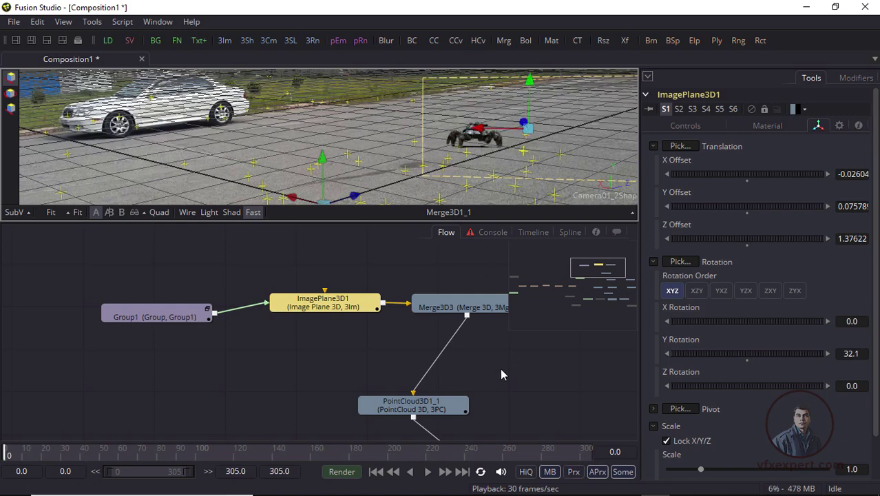
Step: Align the Group1, ImagePlane3D1 and Merge3D3 nodes in a tidy row above PointCloud3D1_1
left_click(501, 369)
left_click_drag(328, 307, 319, 314)
left_click_drag(182, 317, 184, 312)
left_click(289, 351)
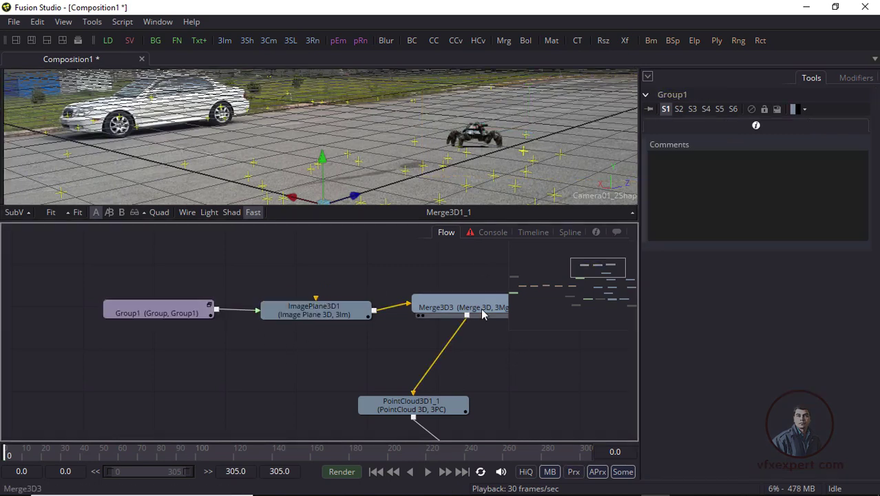
left_click(482, 314)
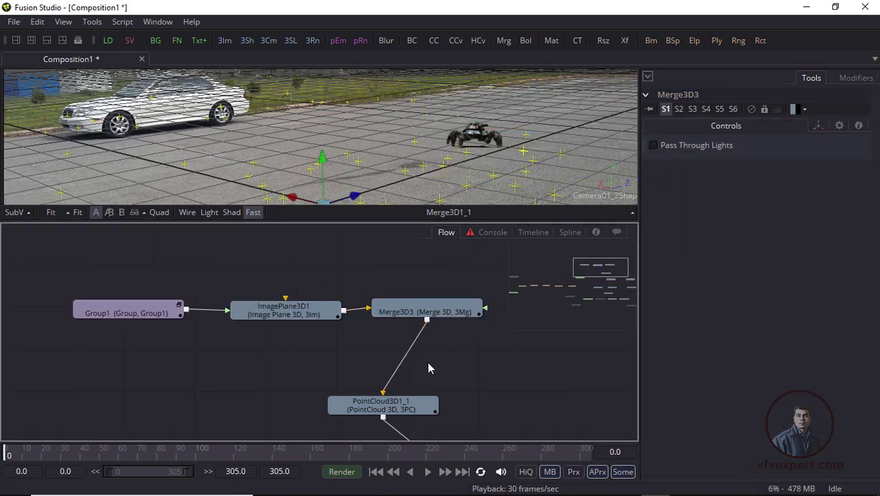
Step: Load Renderer3D1_1 into the viewer and disconnect the sky&camera loader from Camera01_2Shape's image input
left_click_drag(428, 368, 330, 316)
scroll(340, 320, "down", 2)
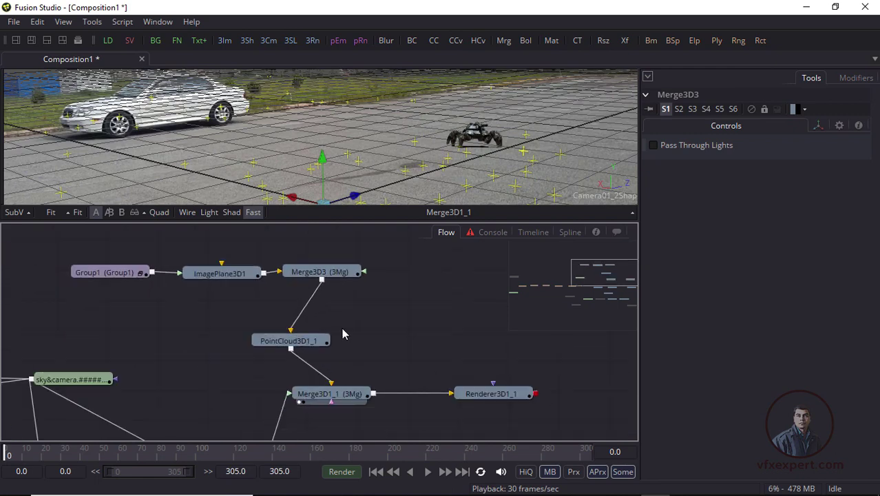
left_click_drag(422, 172, 440, 166)
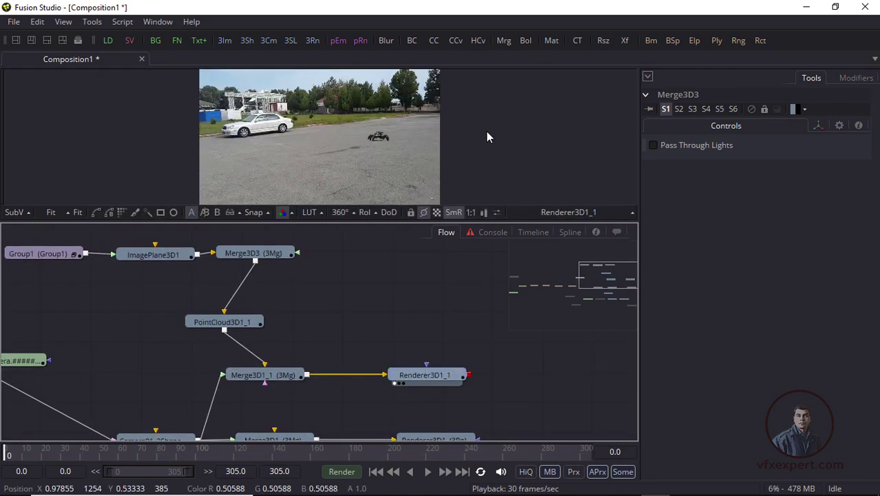
left_click_drag(260, 341, 325, 335)
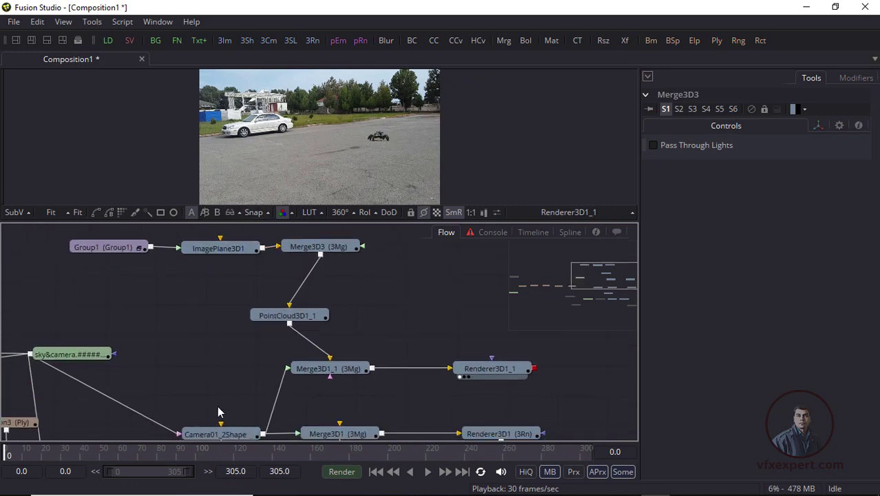
left_click_drag(220, 413, 108, 353)
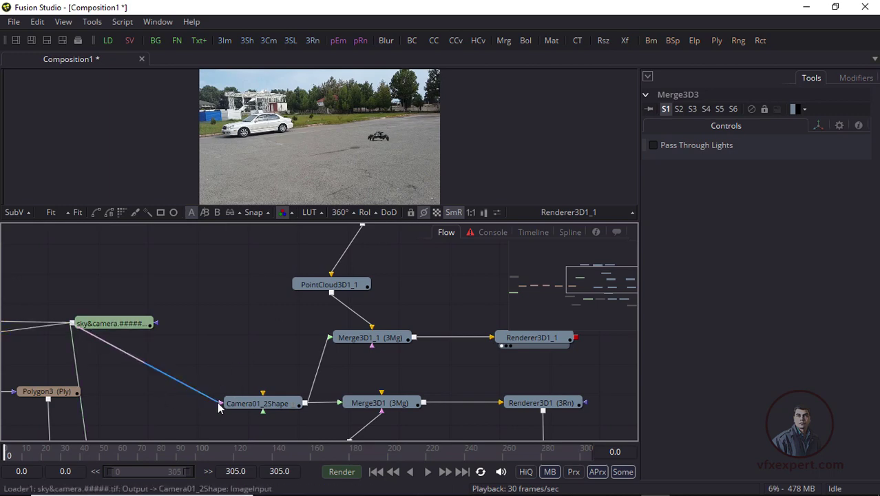
left_click_drag(217, 407, 385, 198)
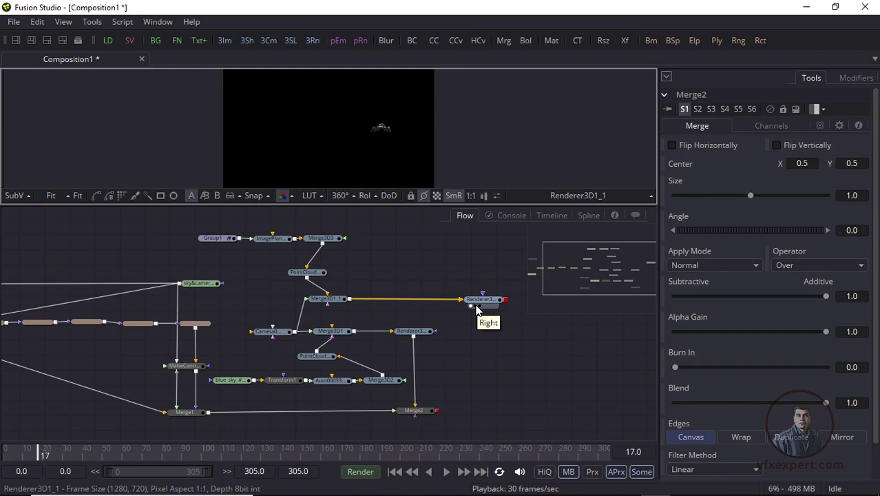
Step: Add a Merge node after Merge2, connect Renderer3D1_1 as its foreground, and show the result in the viewer
key("1")
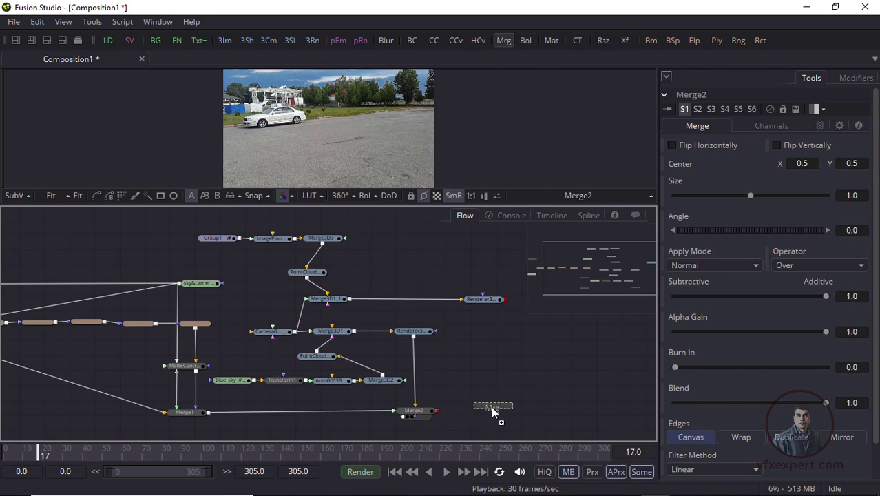
left_click(481, 411)
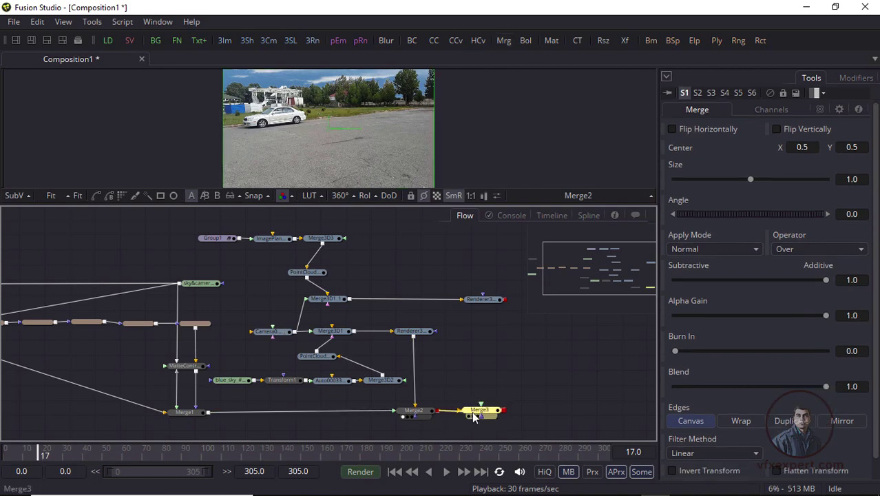
left_click_drag(482, 416, 506, 300)
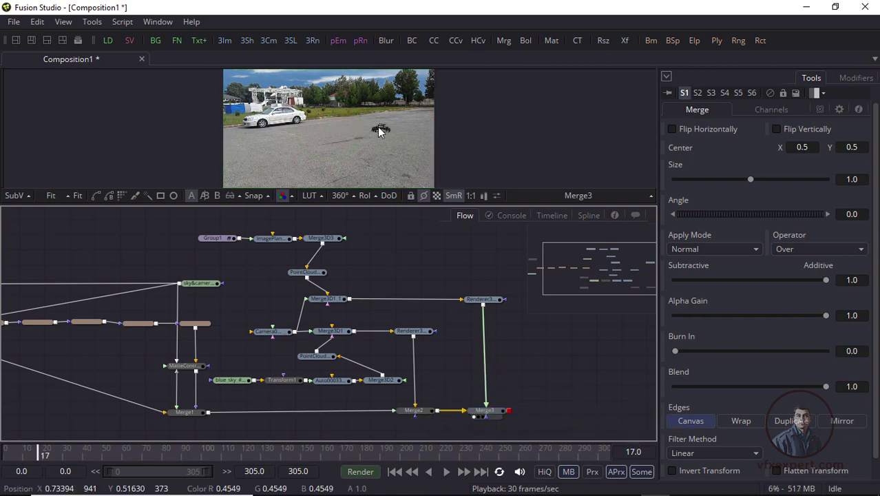
Step: Enlarge the viewer area and scrub the Merge3 composite to frame 293 to check how the spider follows the camera
left_click_drag(403, 207, 388, 324)
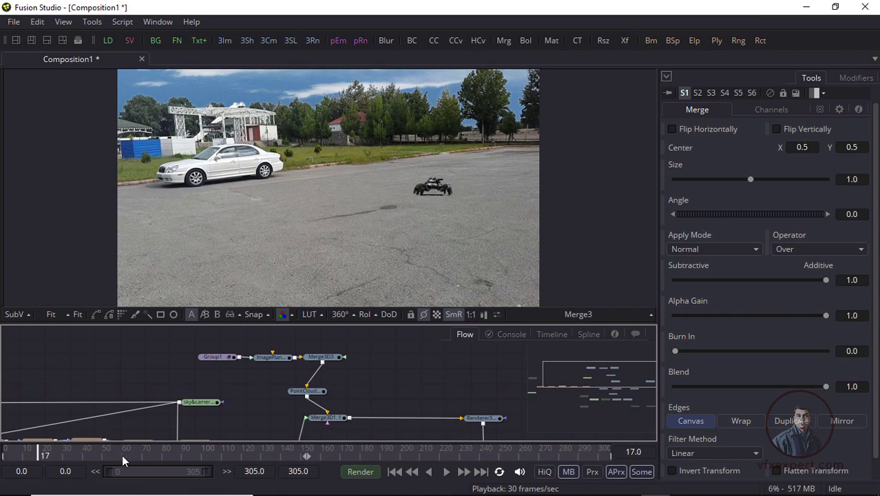
left_click_drag(1, 454, 163, 459)
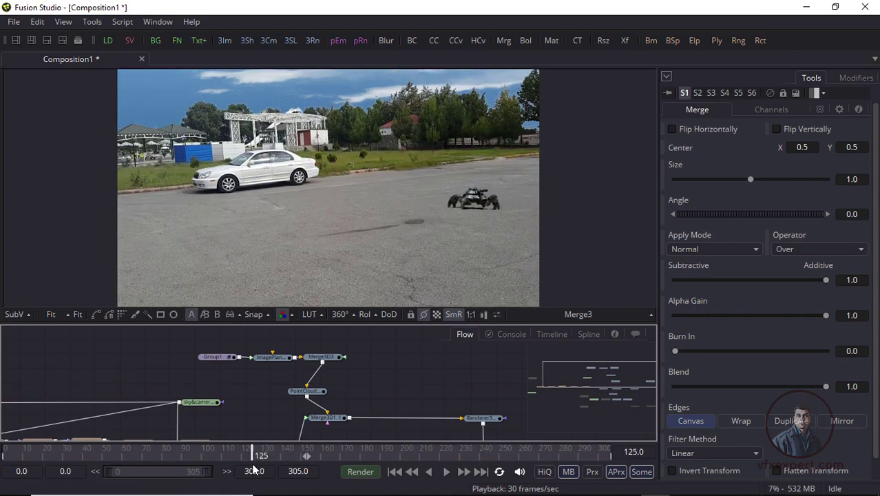
left_click_drag(254, 470, 417, 481)
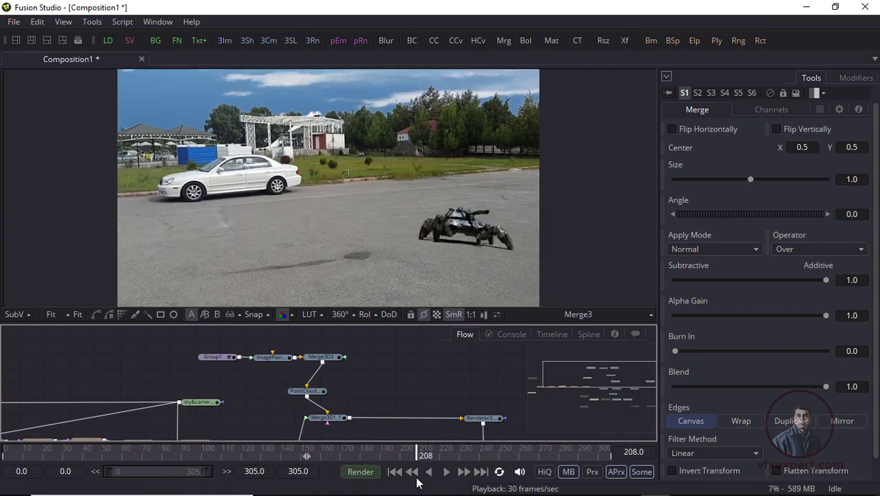
left_click_drag(480, 485, 532, 486)
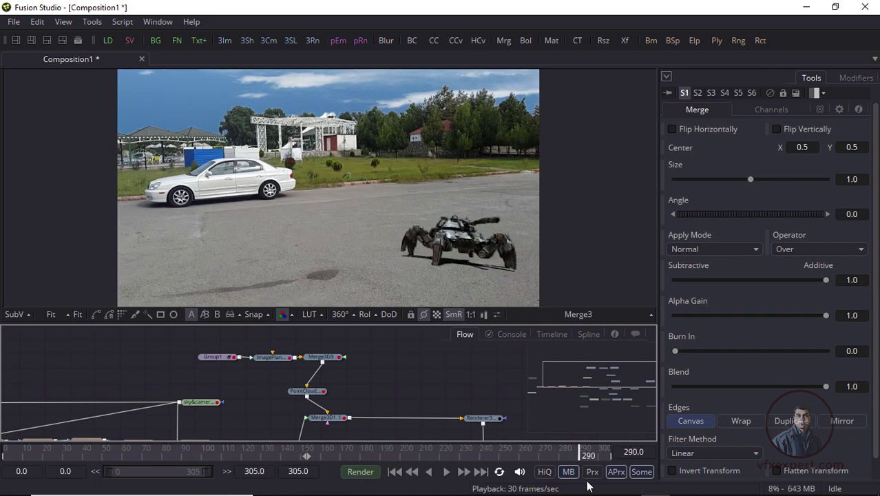
left_click_drag(587, 486, 593, 486)
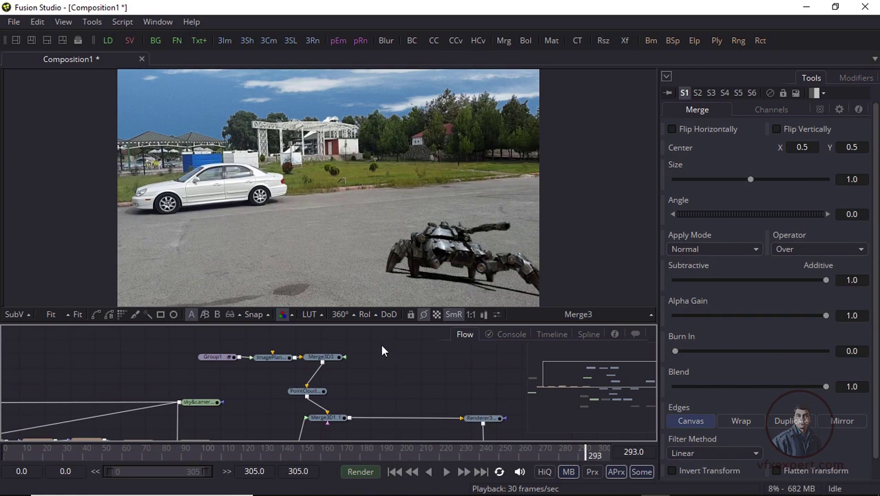
Step: Give the flow more room, return to frame 0 and play back the Merge3 composite
left_click_drag(381, 323, 384, 249)
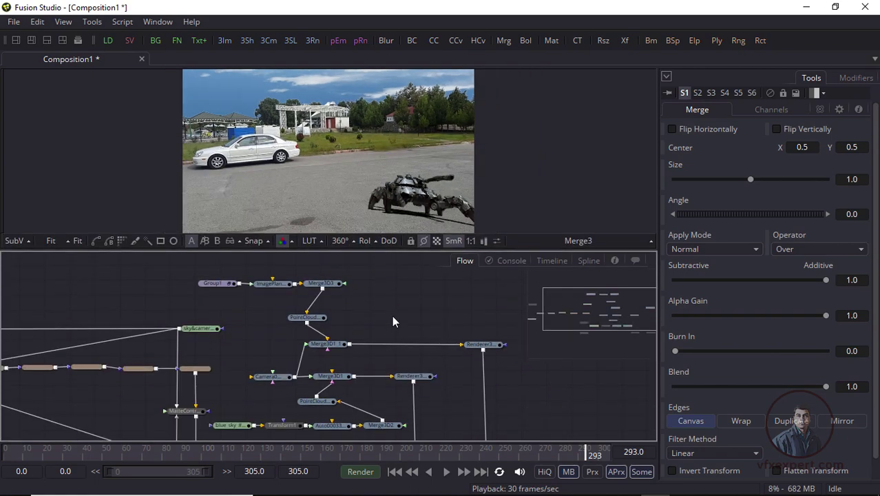
scroll(392, 316, "down", 2)
scroll(372, 323, "up", 2)
left_click(346, 335)
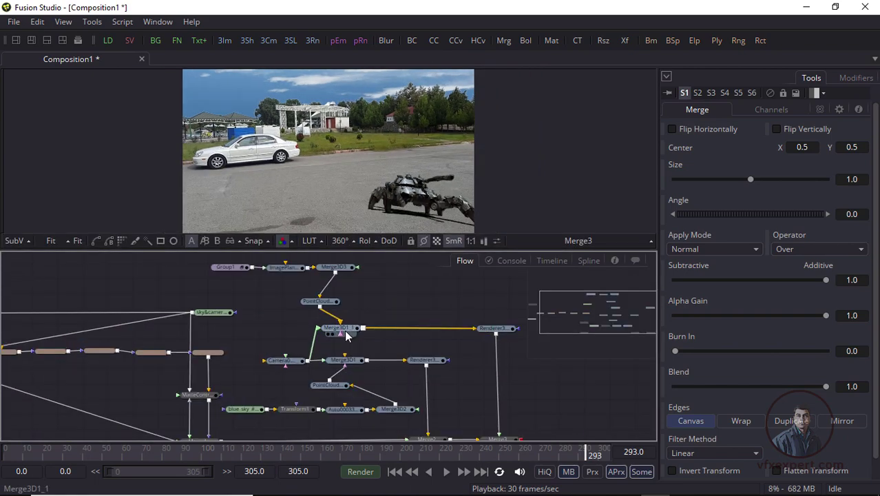
left_click(299, 367)
scroll(298, 367, "down", 1)
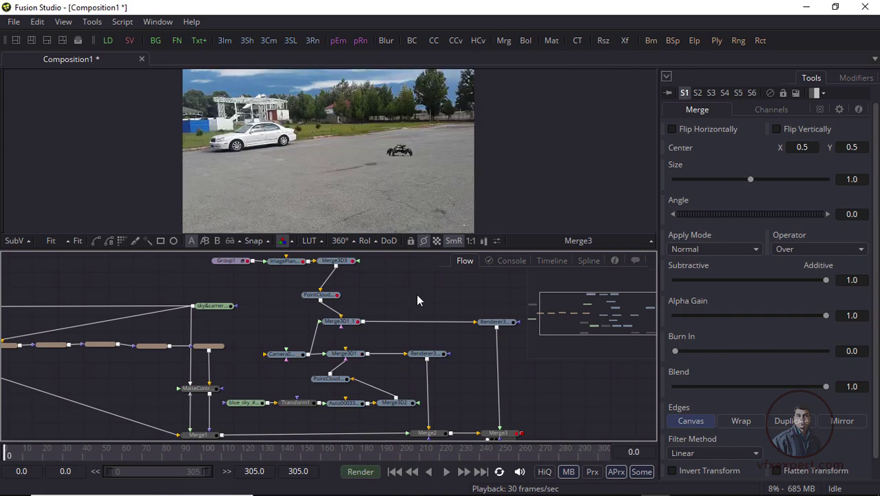
key("space")
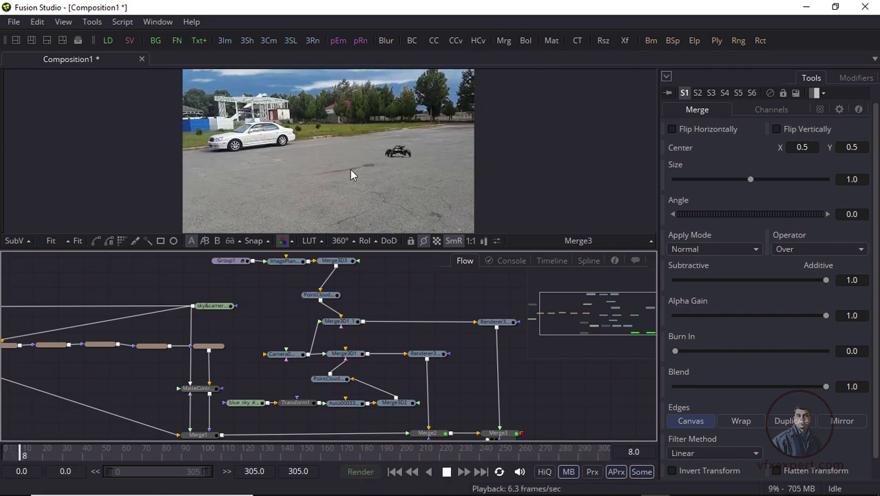